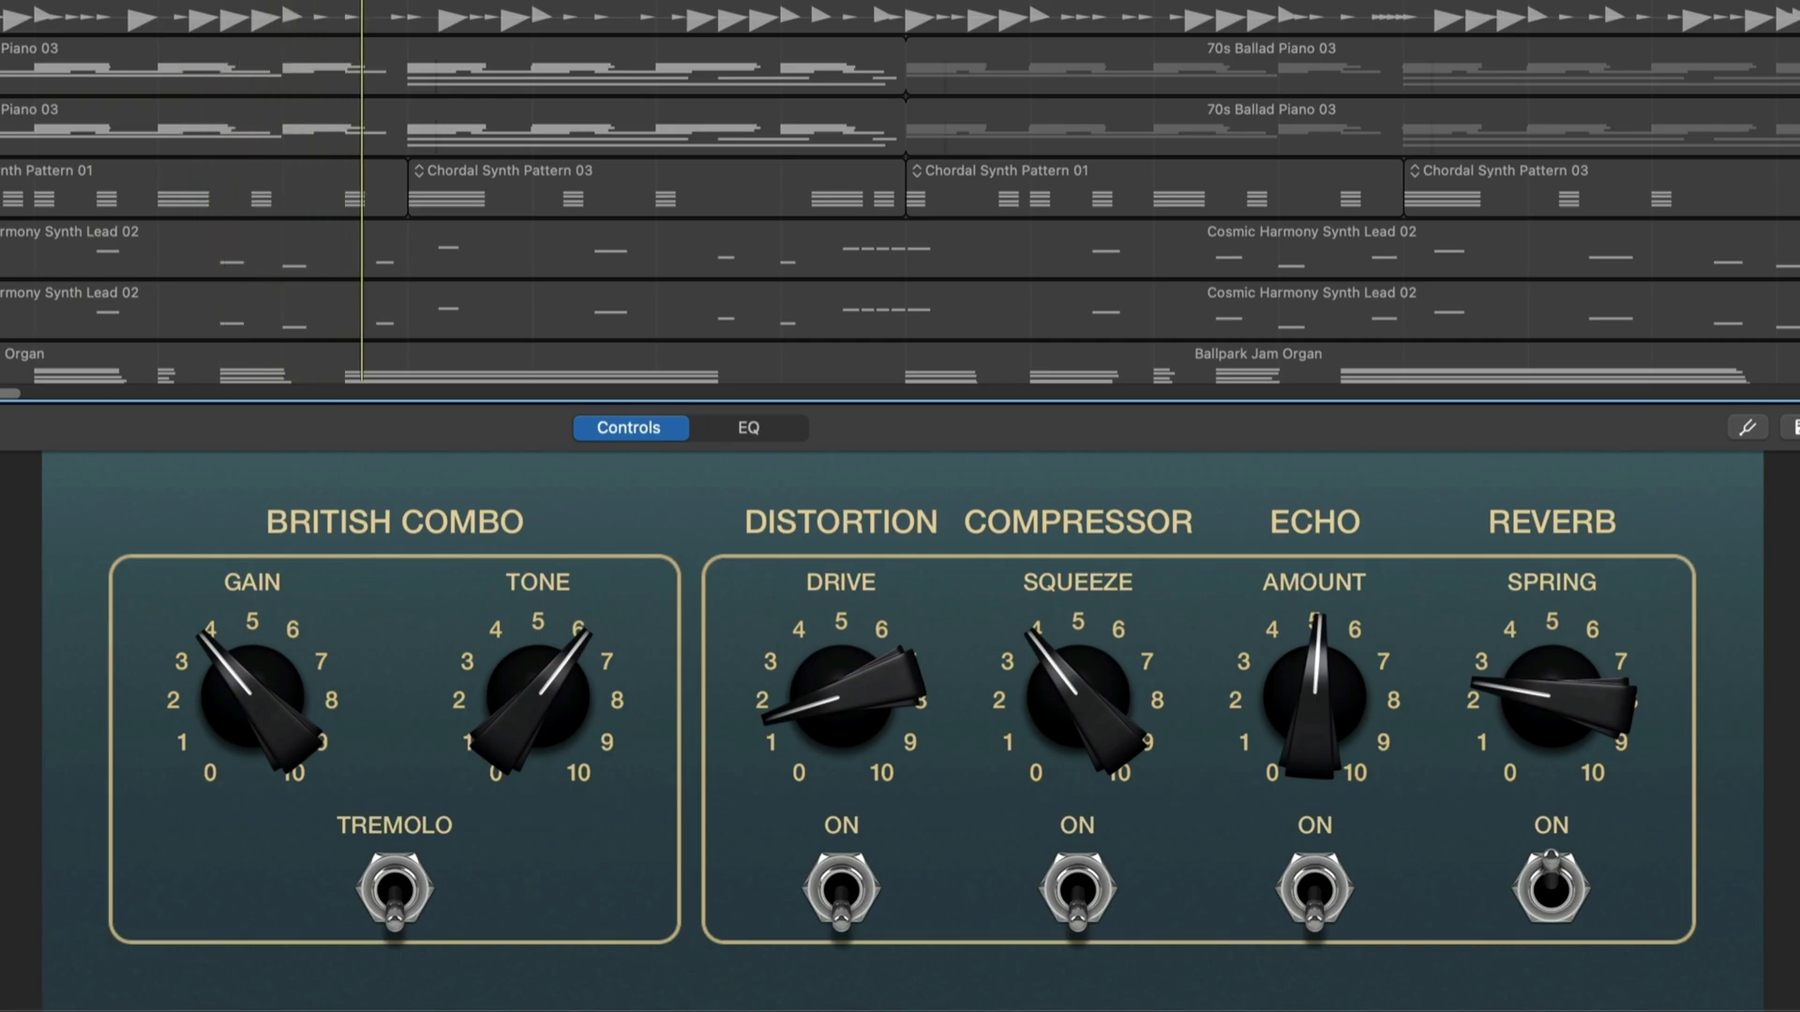
# - Raise the British Combo guitar amp's Gain and turn its Tone down
pyautogui.moveTo(239, 700)
pyautogui.mouseDown()
pyautogui.moveTo(300, 596)
pyautogui.moveTo(261, 705)
pyautogui.mouseUp()
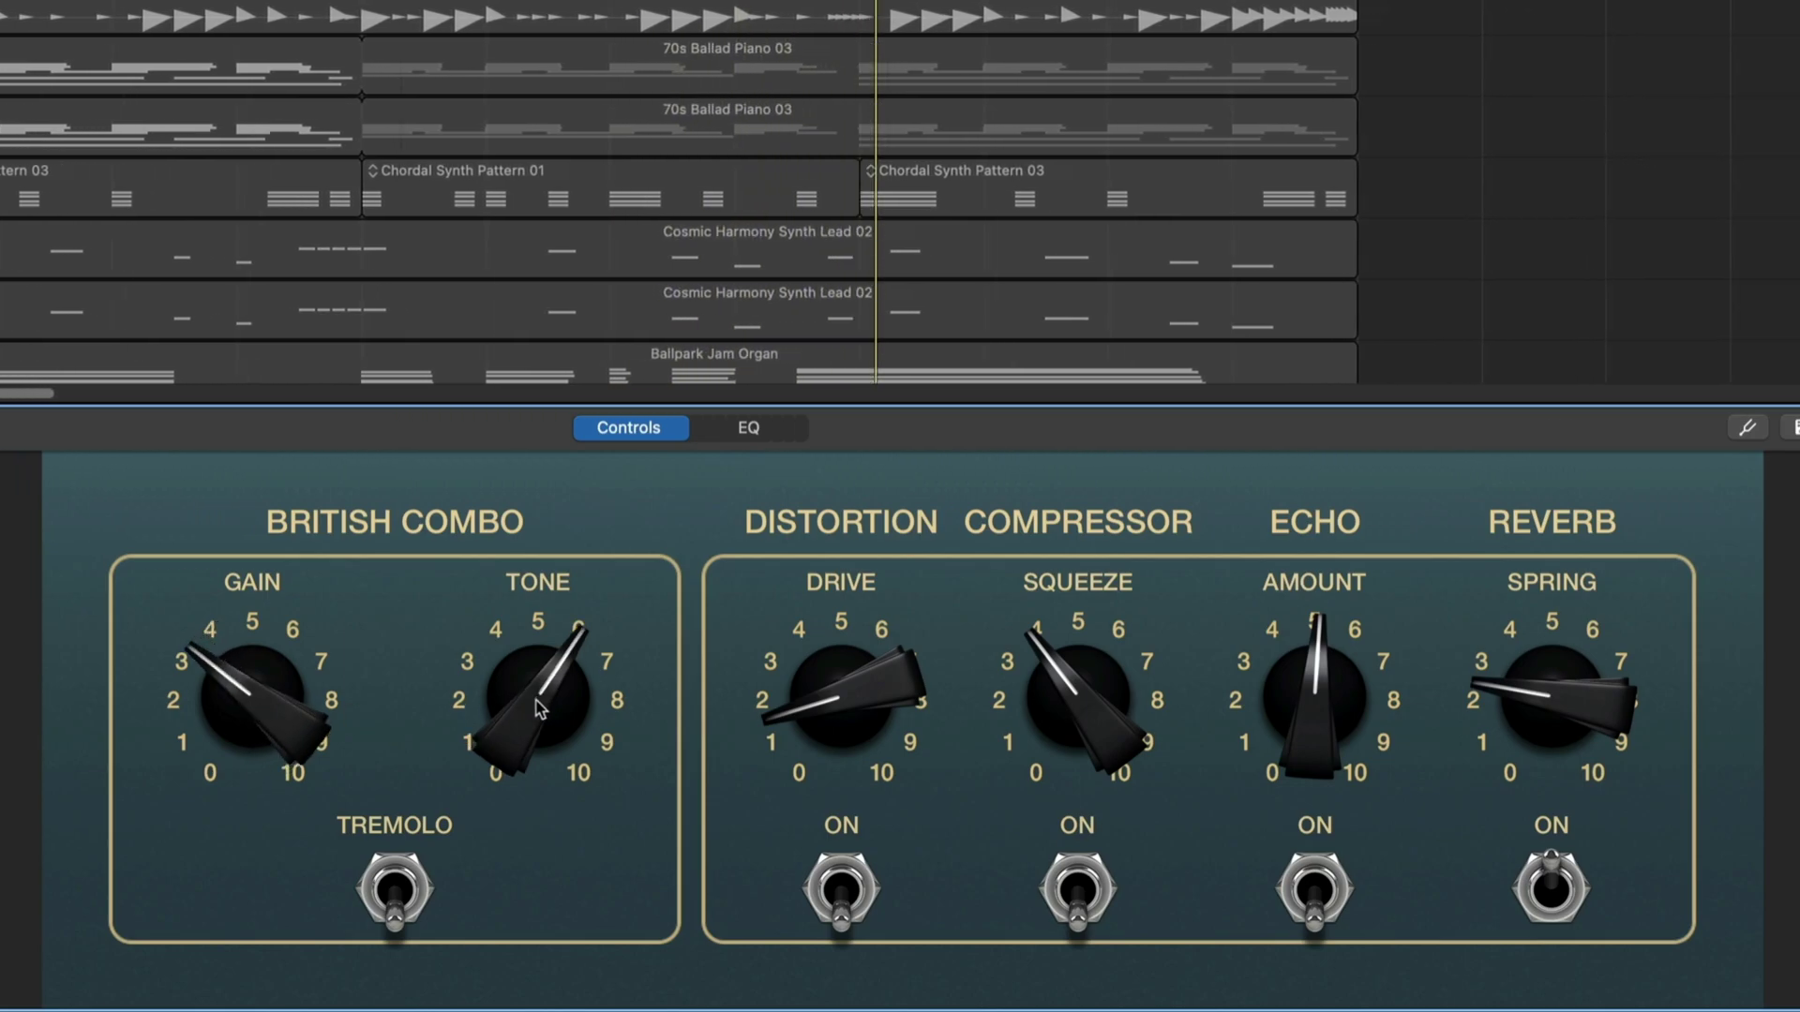
pyautogui.moveTo(527, 693)
pyautogui.mouseDown()
pyautogui.moveTo(516, 811)
pyautogui.moveTo(559, 501)
pyautogui.mouseUp()
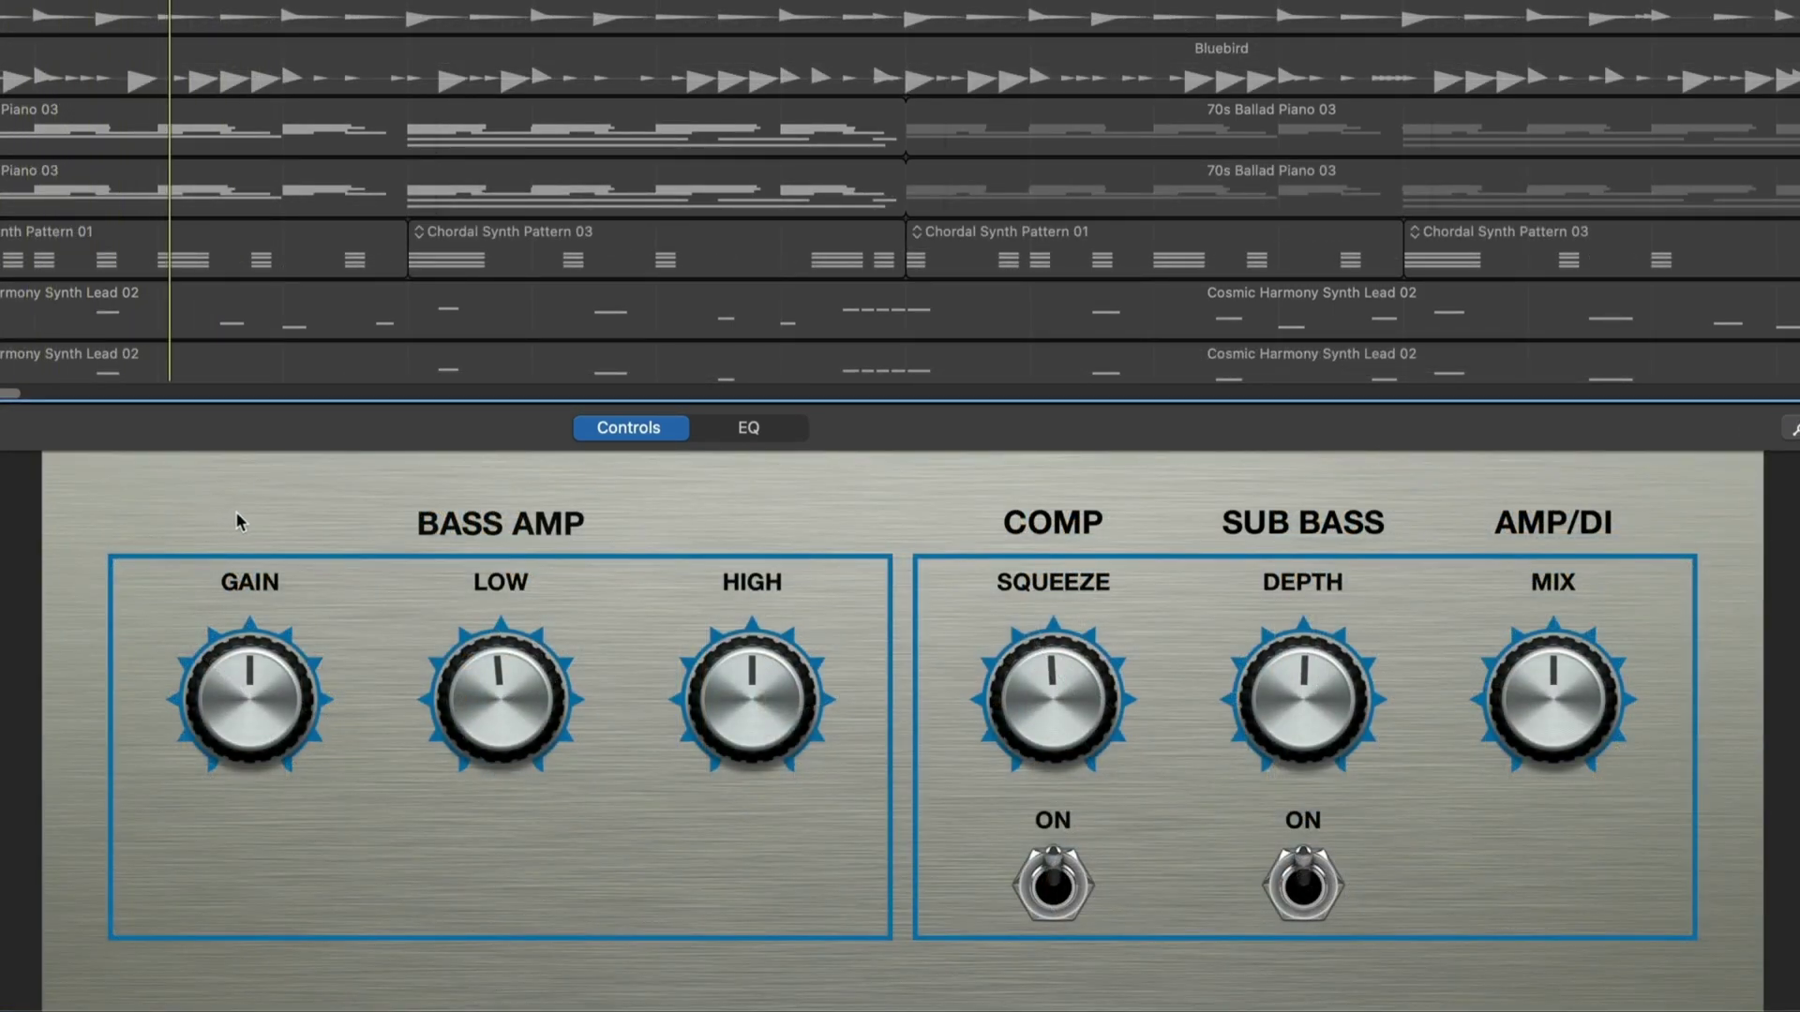
# - Push the Bass Amp's Low up, back it off slightly, nudge Gain up, and boost High
pyautogui.moveTo(508, 689); pyautogui.dragTo(547, 642)
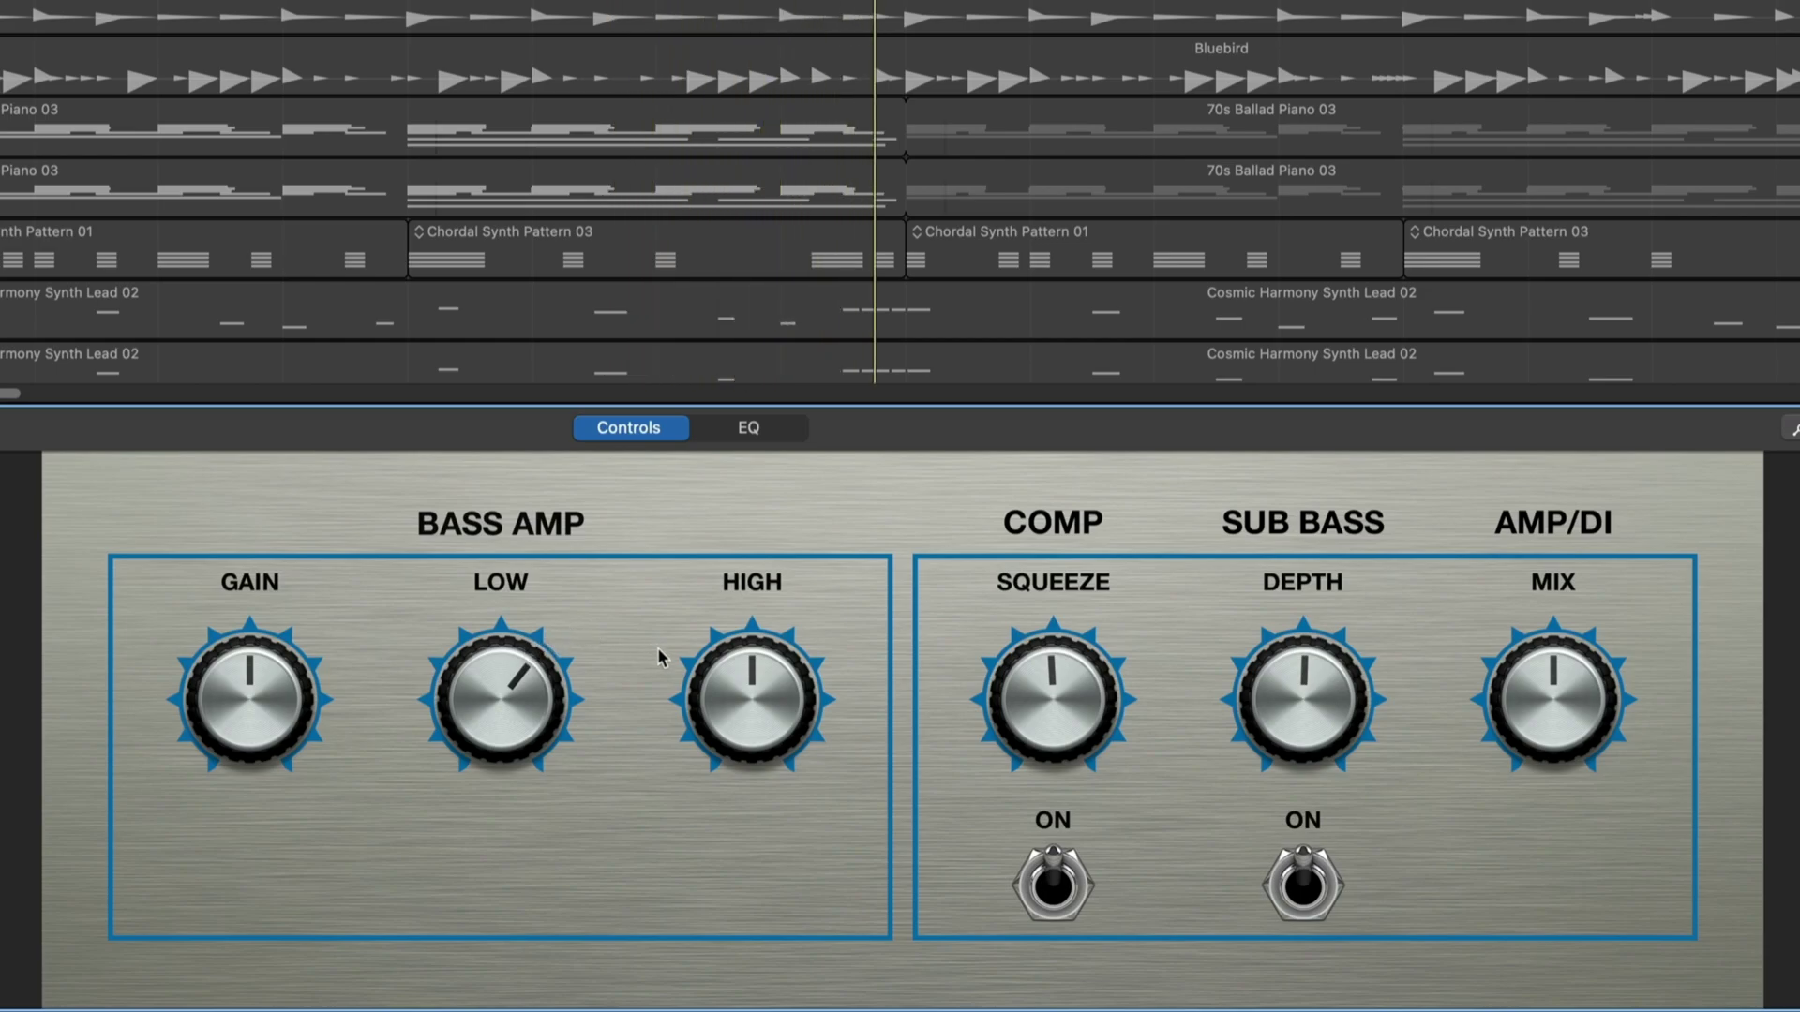
pyautogui.moveTo(496, 711); pyautogui.dragTo(522, 620)
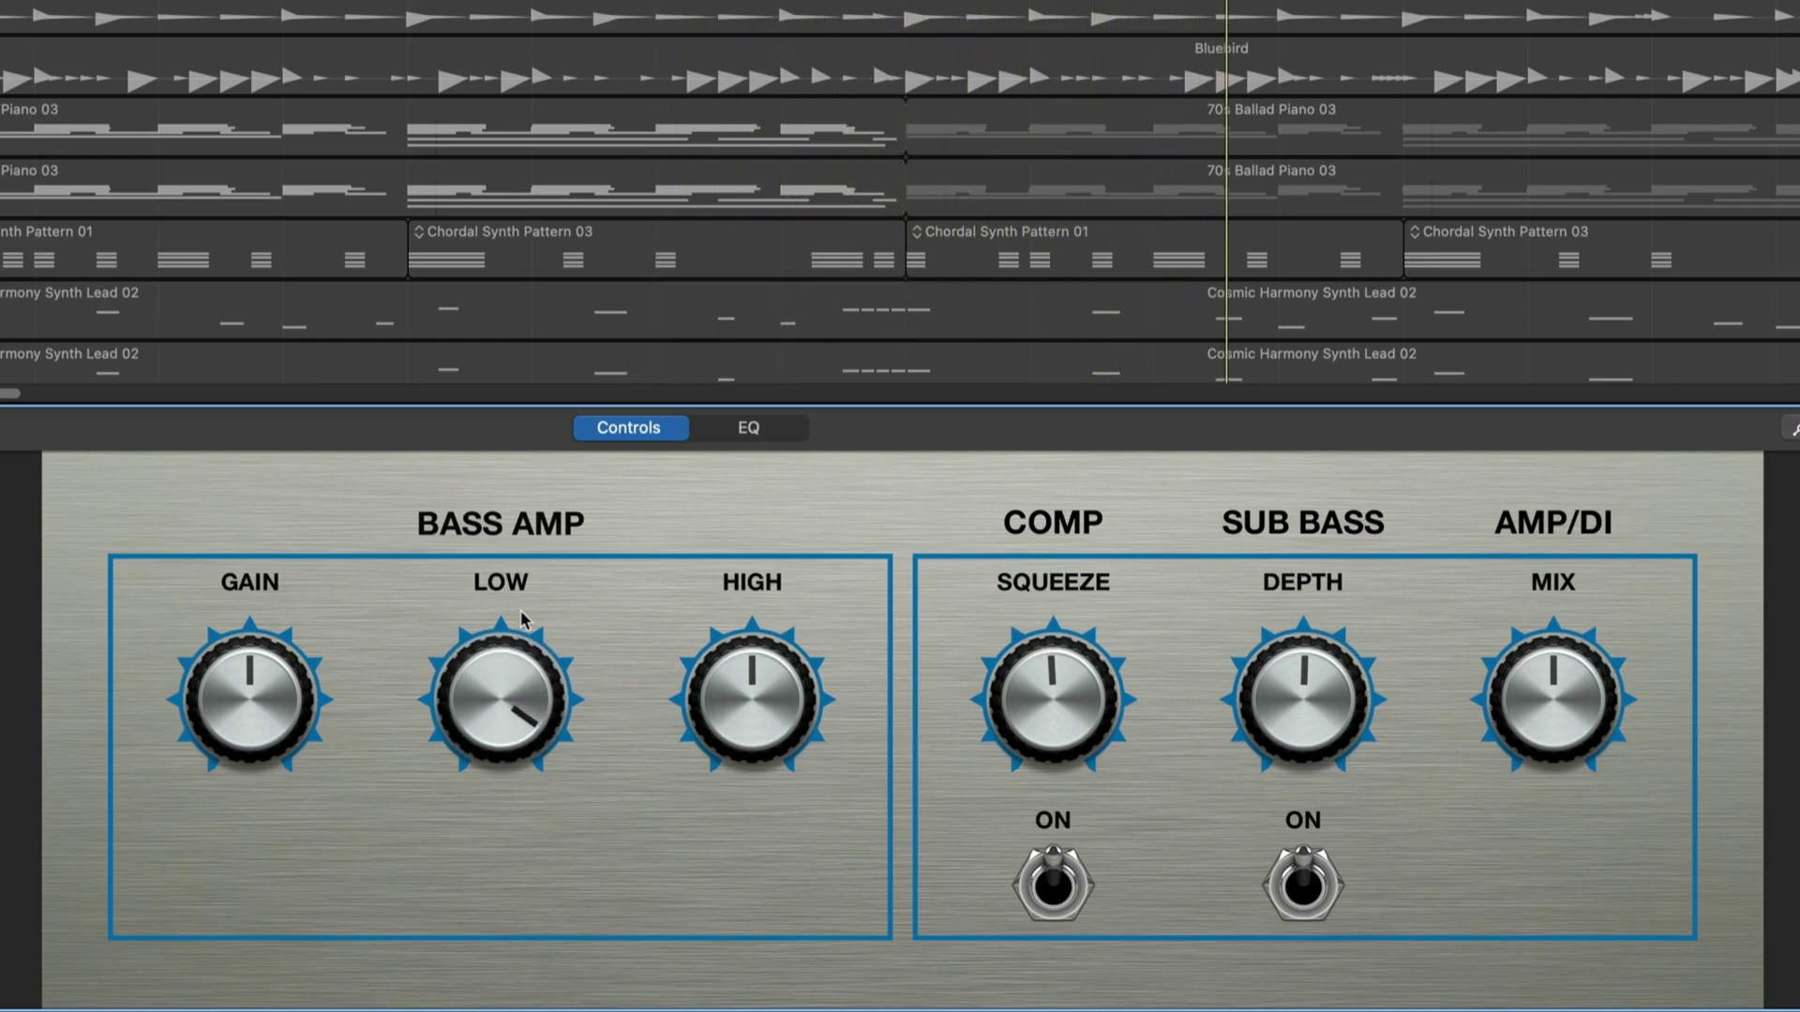
pyautogui.moveTo(488, 725)
pyautogui.mouseDown()
pyautogui.moveTo(459, 836)
pyautogui.moveTo(502, 729)
pyautogui.mouseUp()
pyautogui.moveTo(231, 675); pyautogui.dragTo(218, 707)
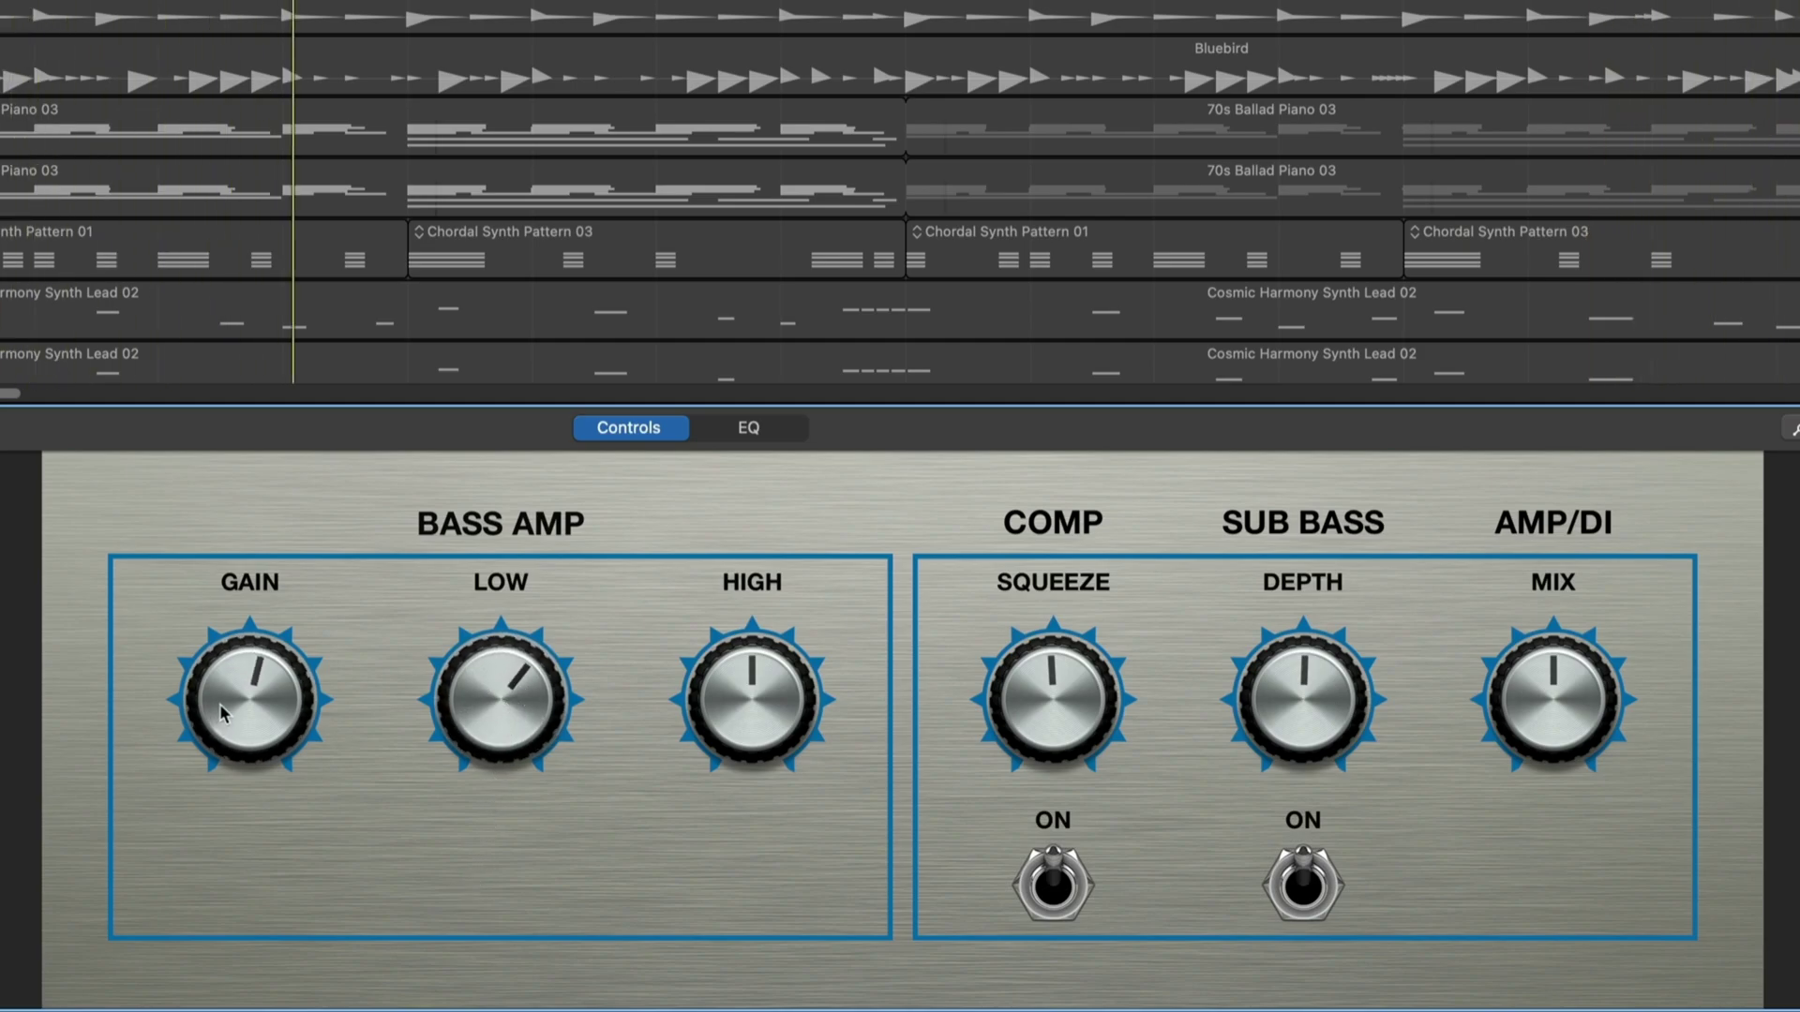
pyautogui.moveTo(749, 702); pyautogui.dragTo(769, 661)
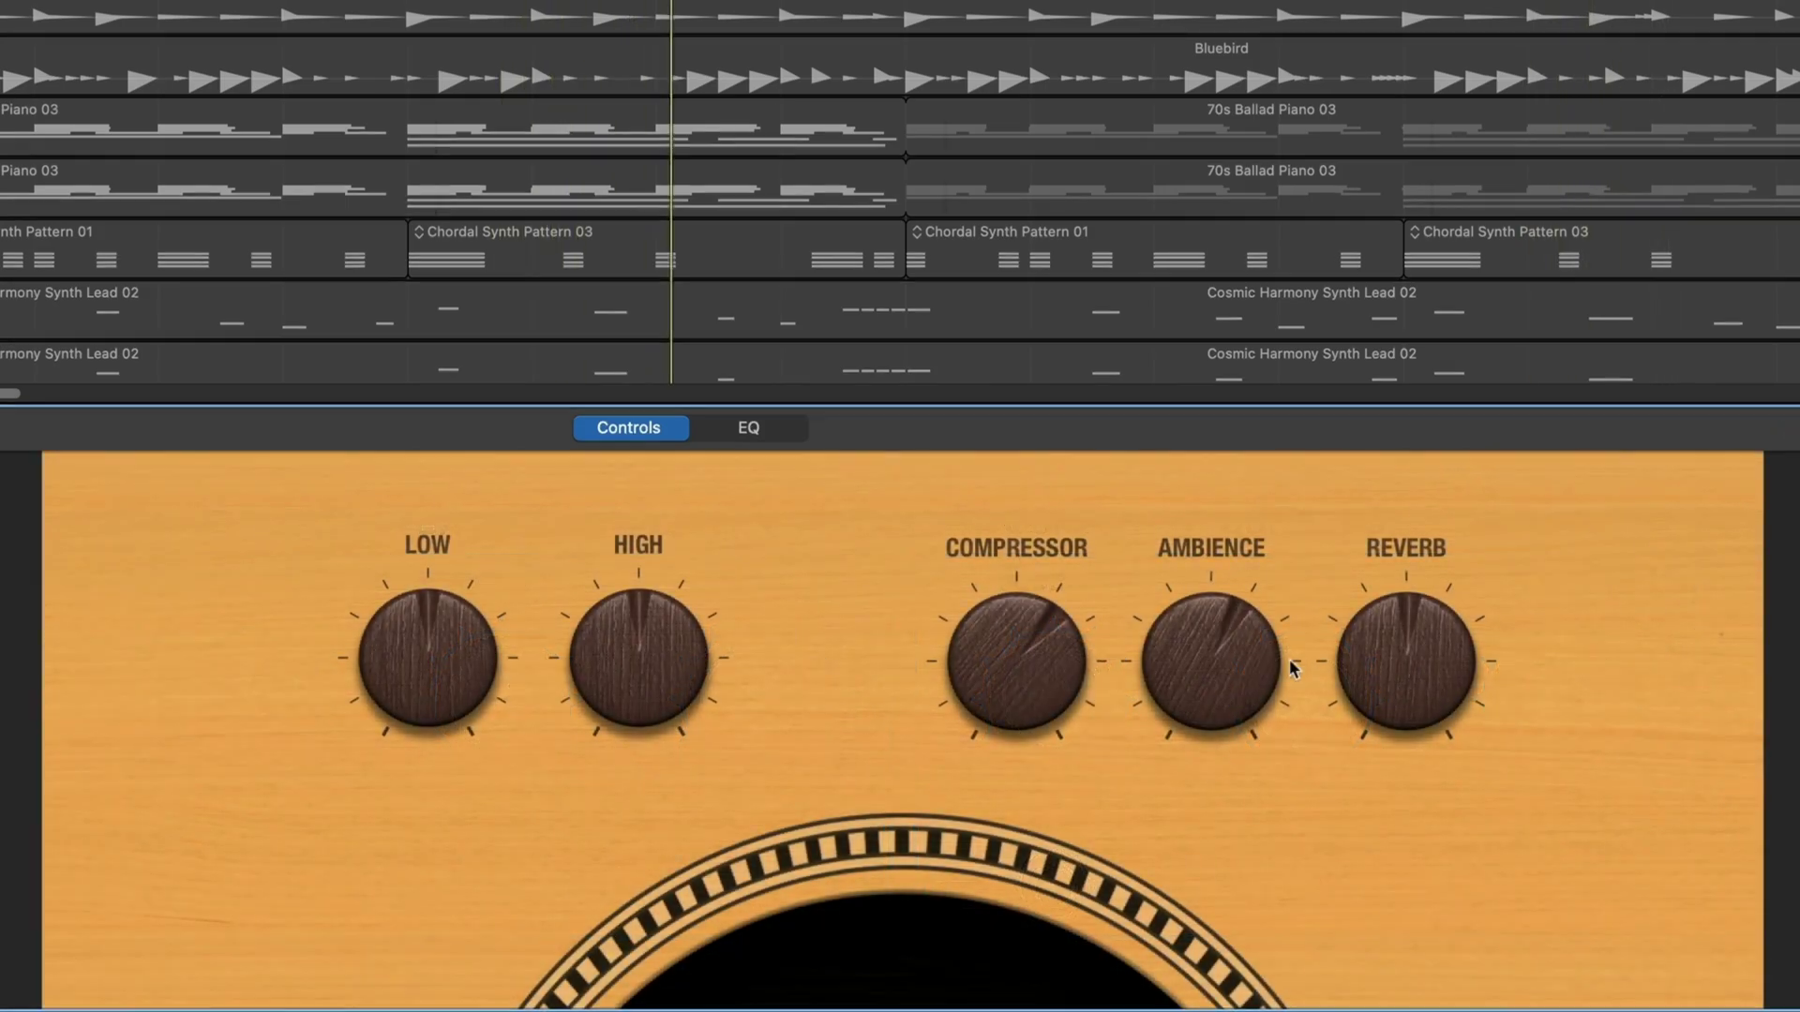
# - Turn the acoustic guitar's Reverb knob clockwise for more reverb
pyautogui.moveTo(1403, 654); pyautogui.dragTo(1413, 584)
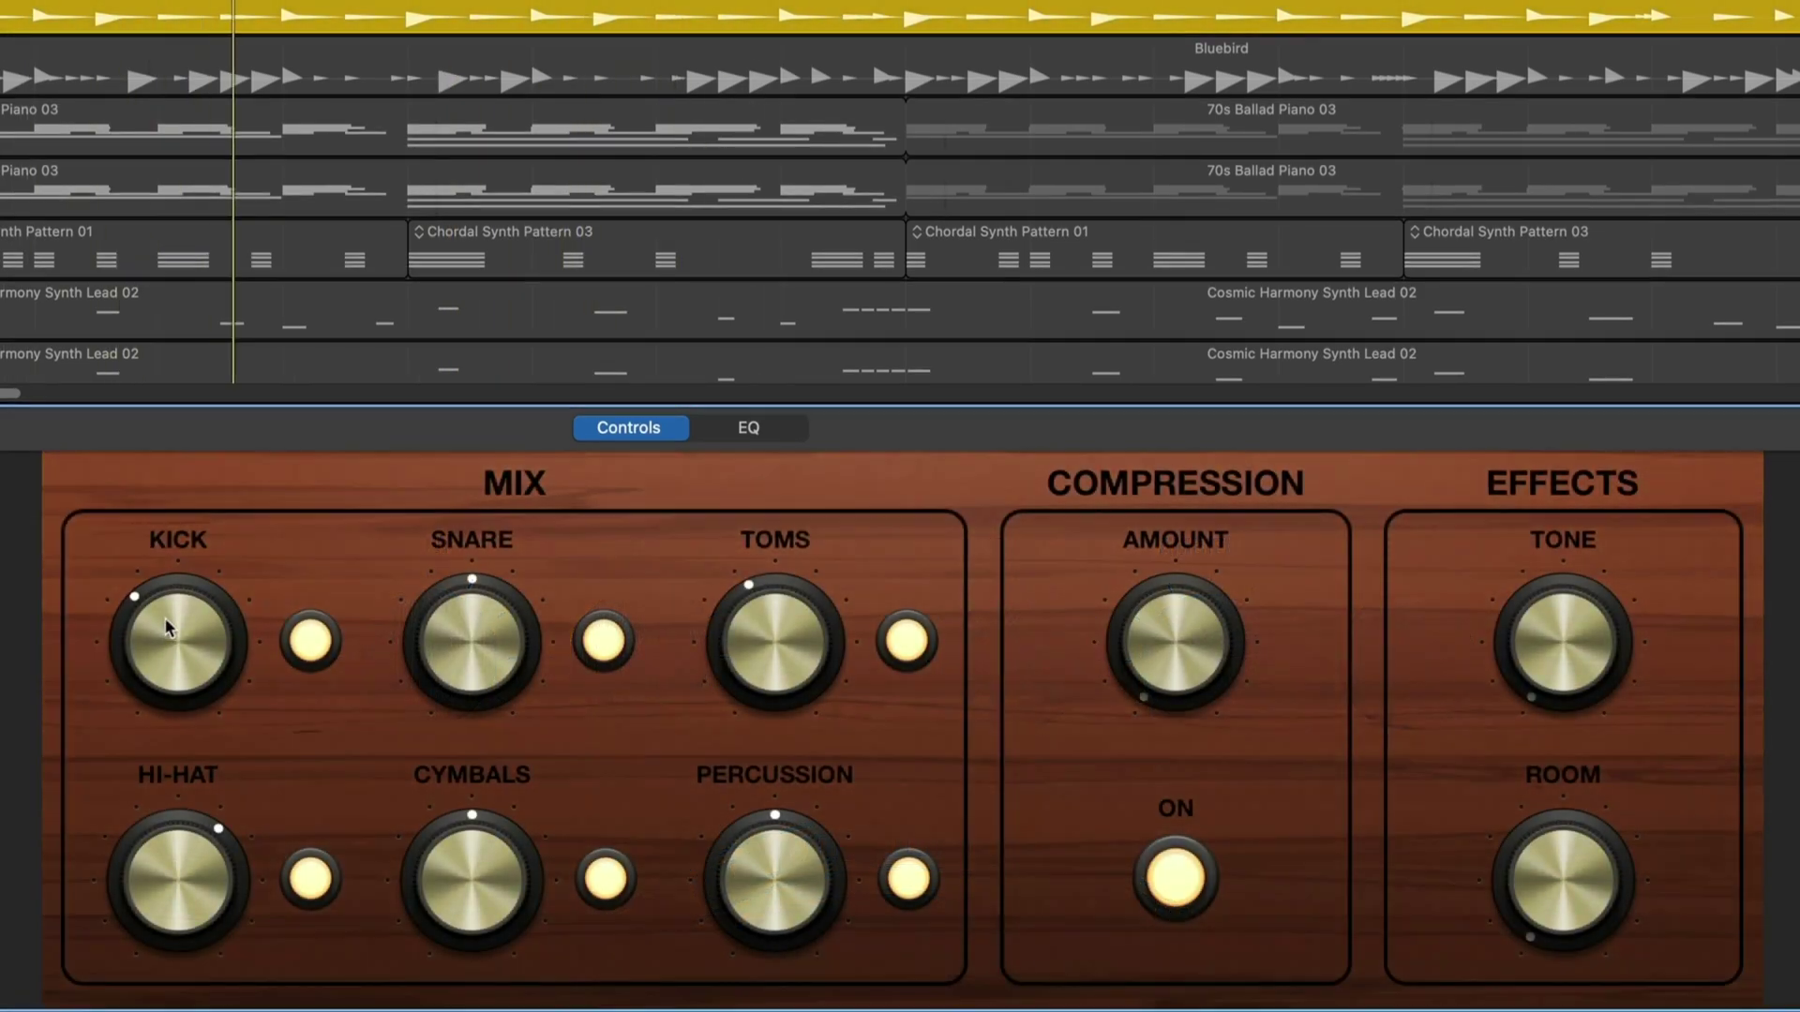
# - Rebalance the kick and snare levels, leaving both kick and snare enabled
pyautogui.moveTo(175, 598); pyautogui.dragTo(175, 576)
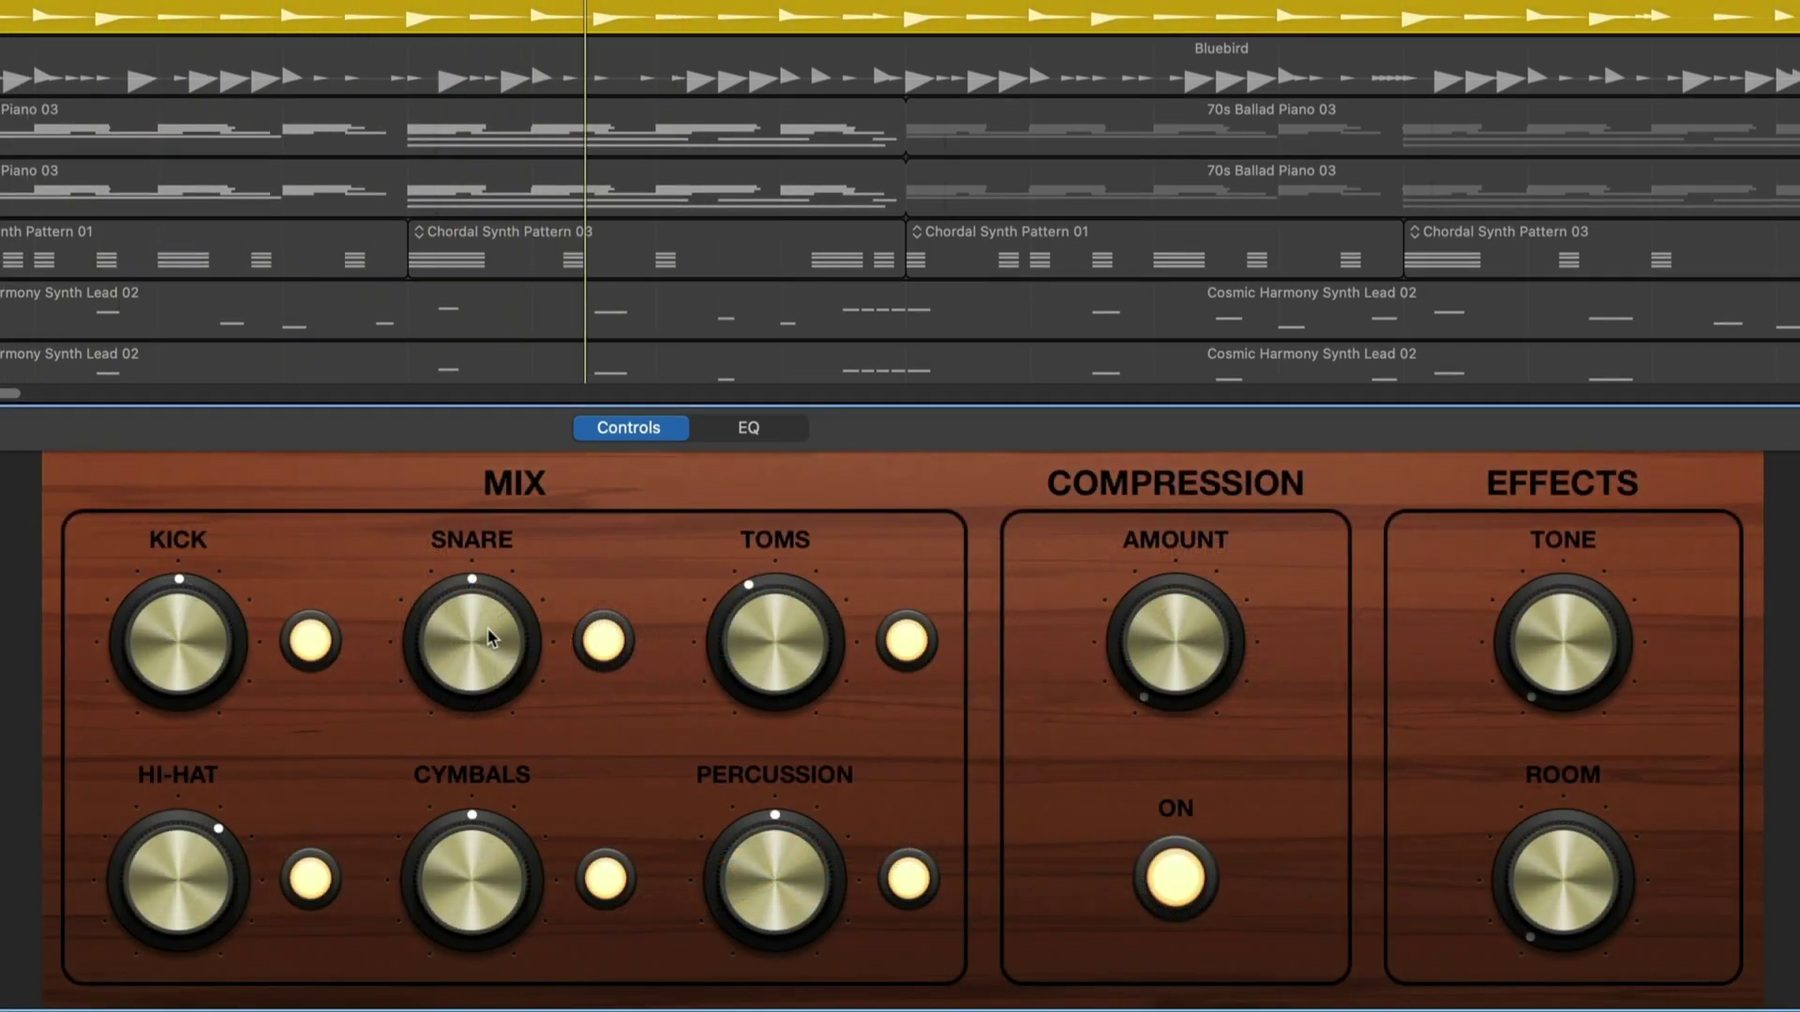
pyautogui.moveTo(500, 617); pyautogui.dragTo(501, 598)
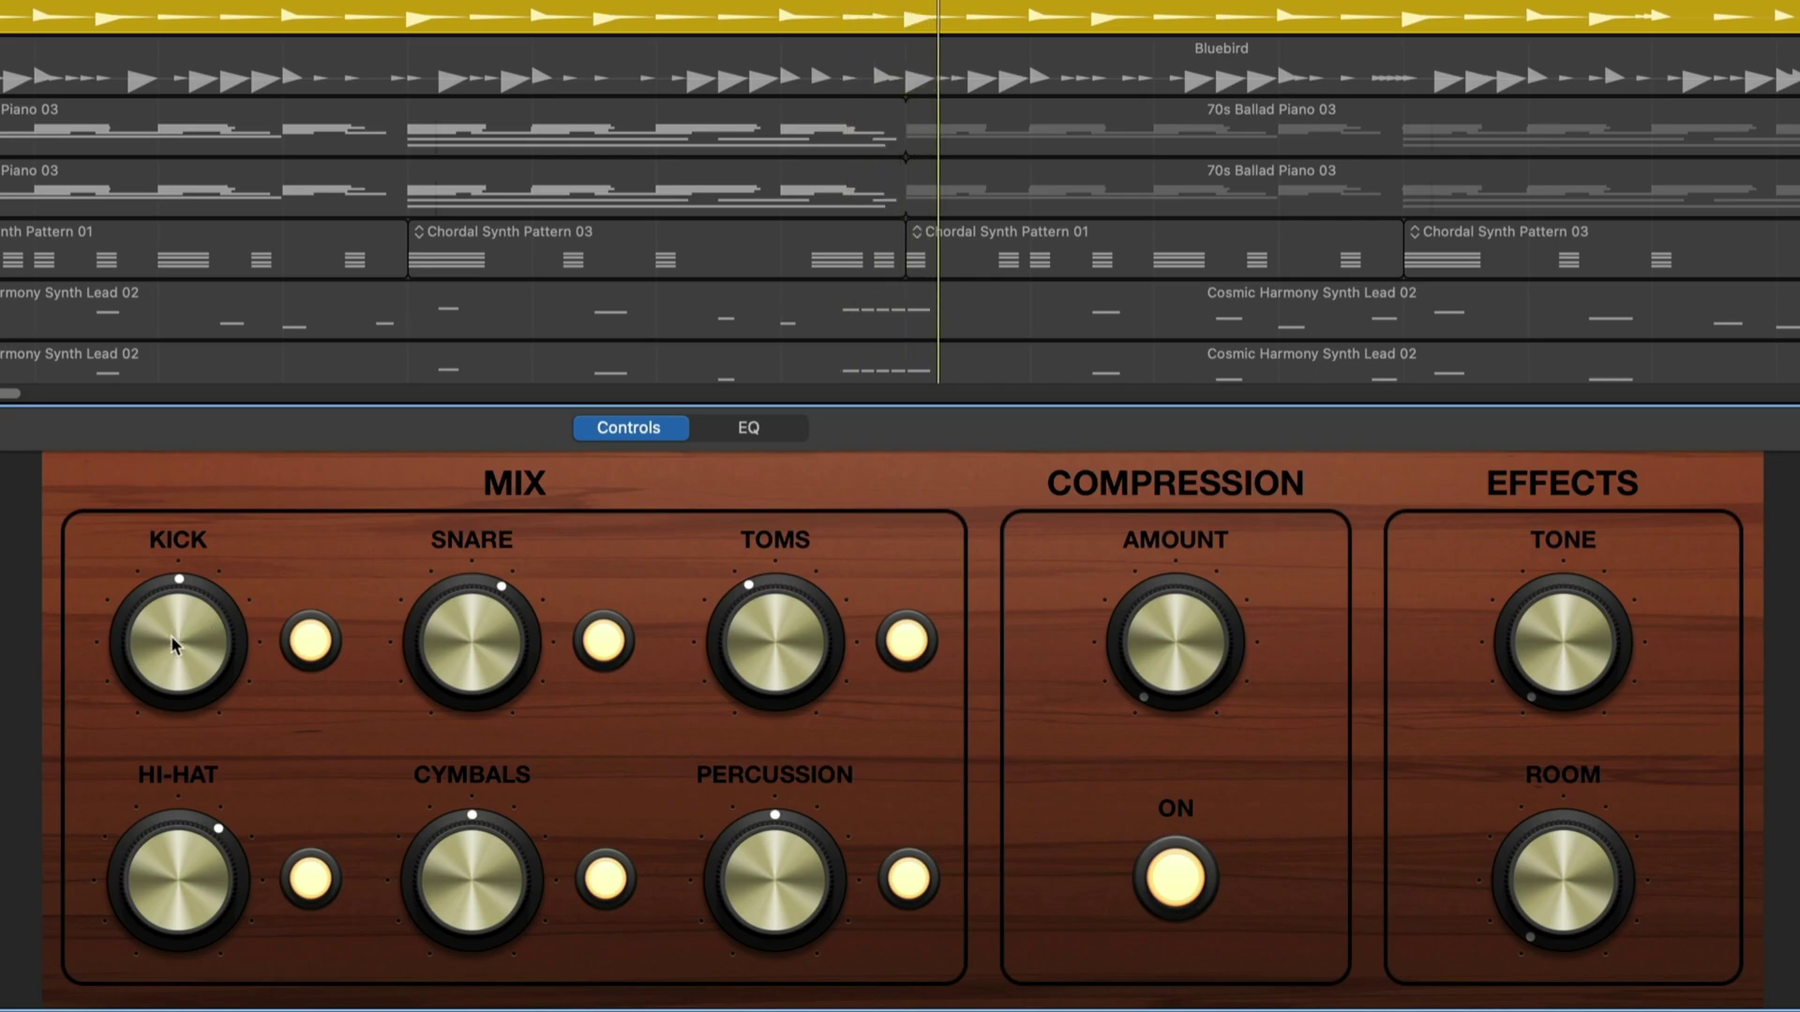
pyautogui.moveTo(174, 644); pyautogui.dragTo(175, 669)
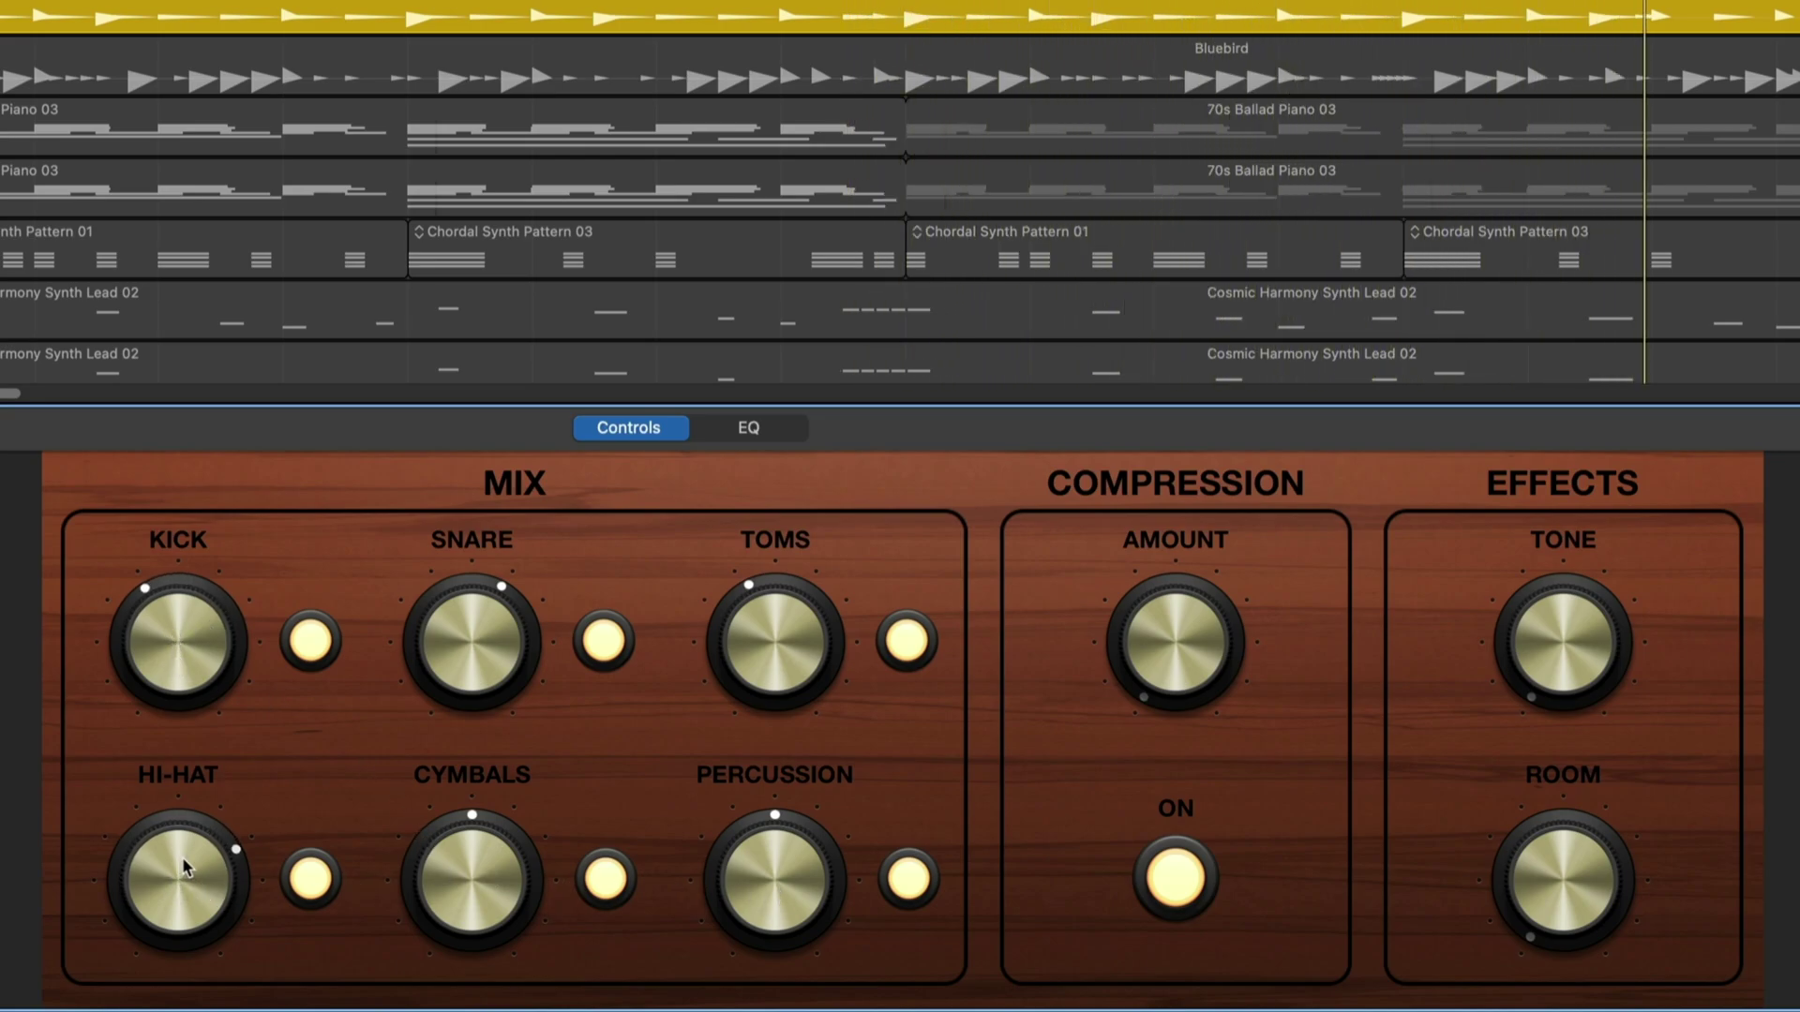
pyautogui.click(310, 646)
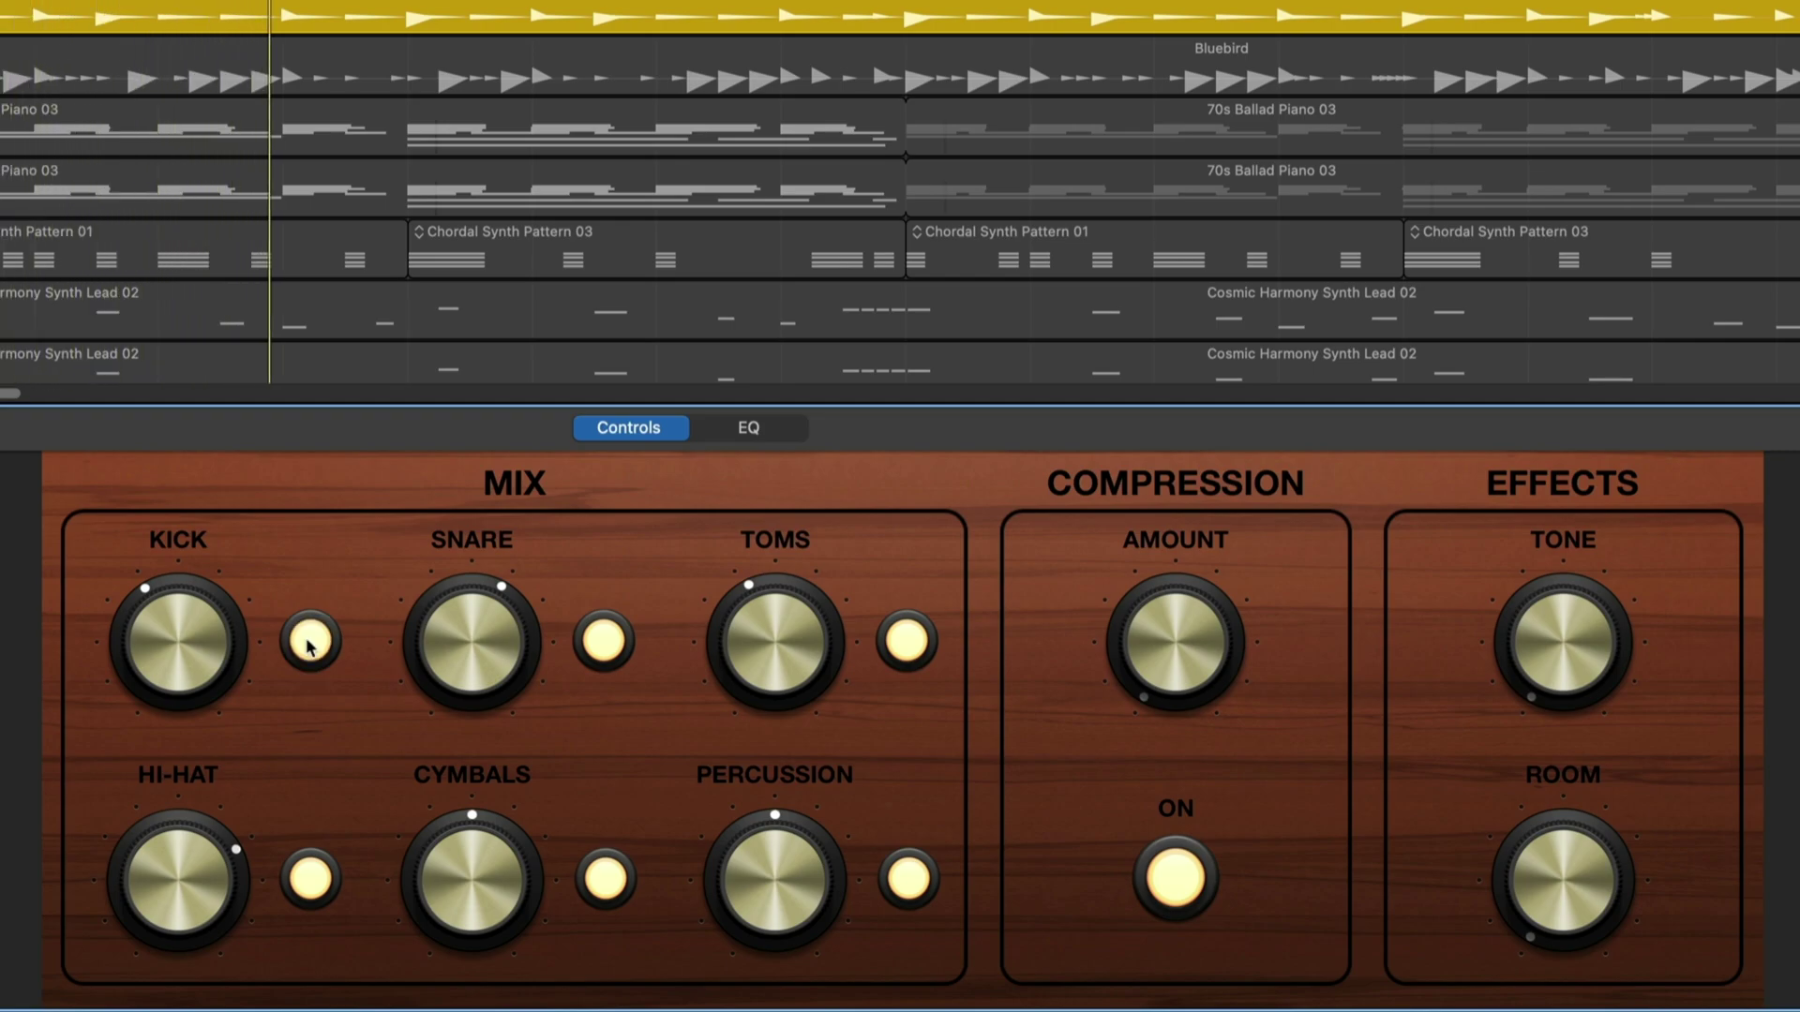
pyautogui.click(604, 641)
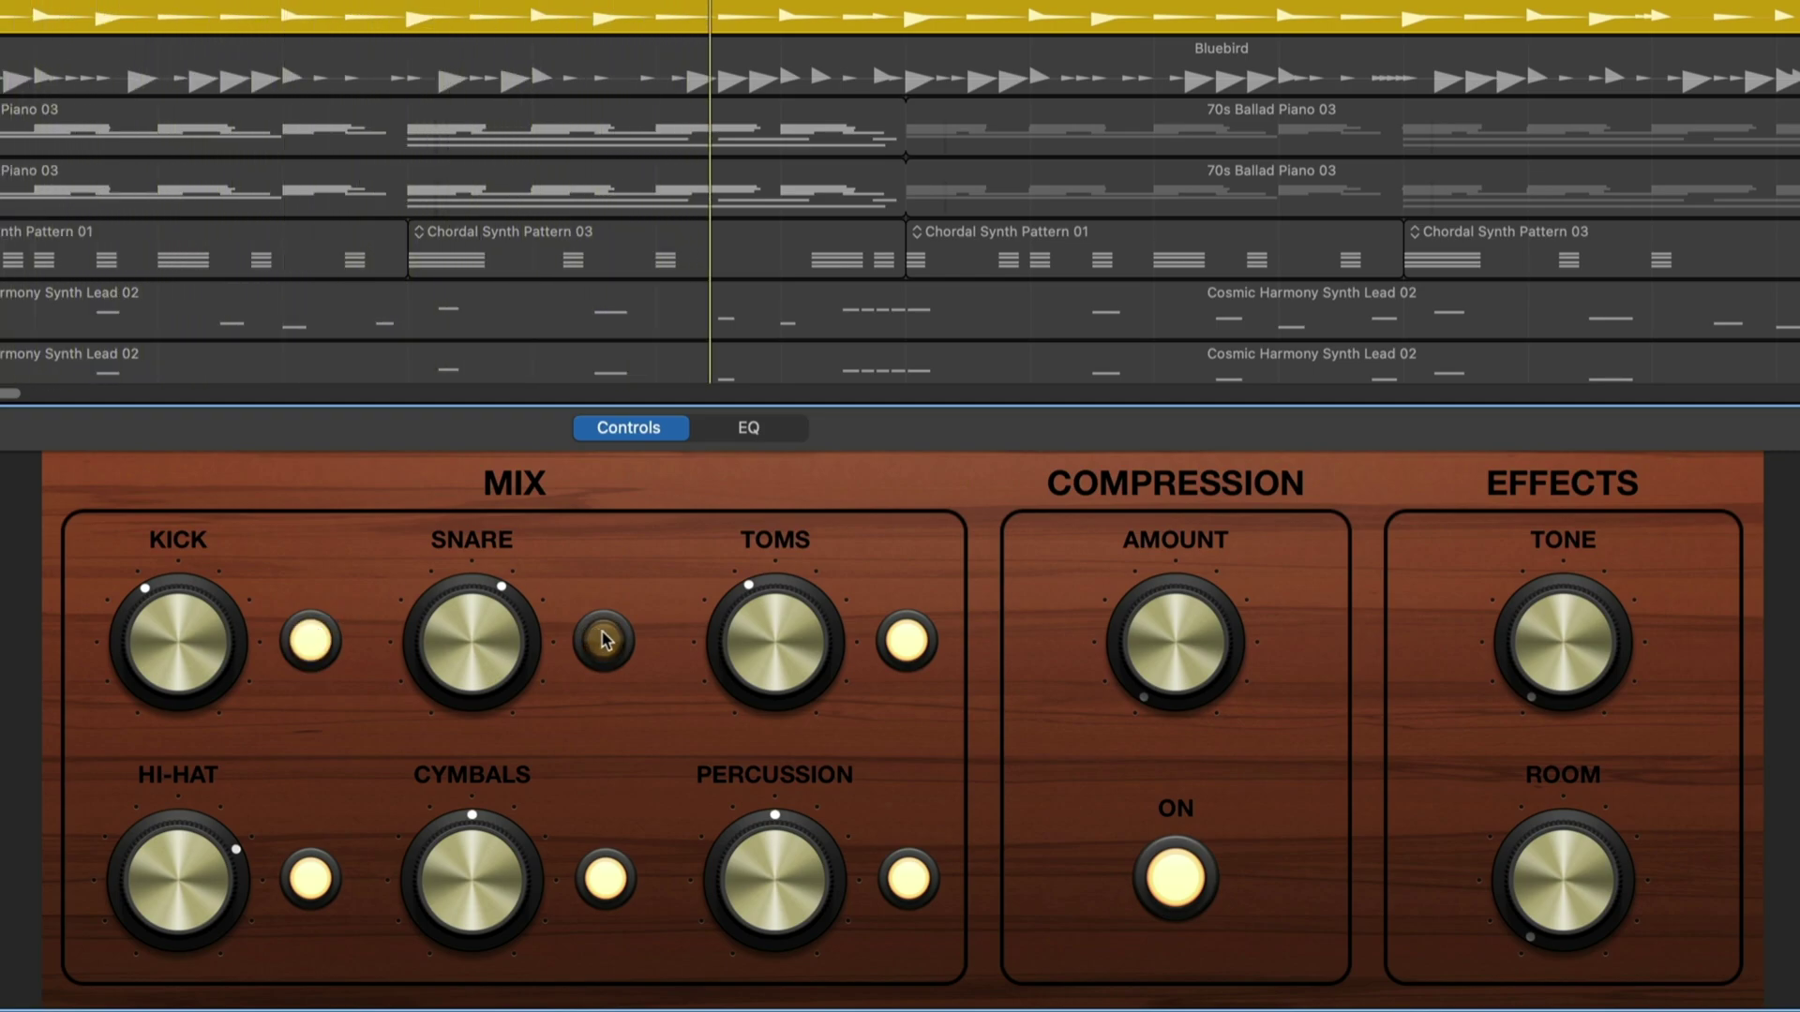
pyautogui.click(603, 641)
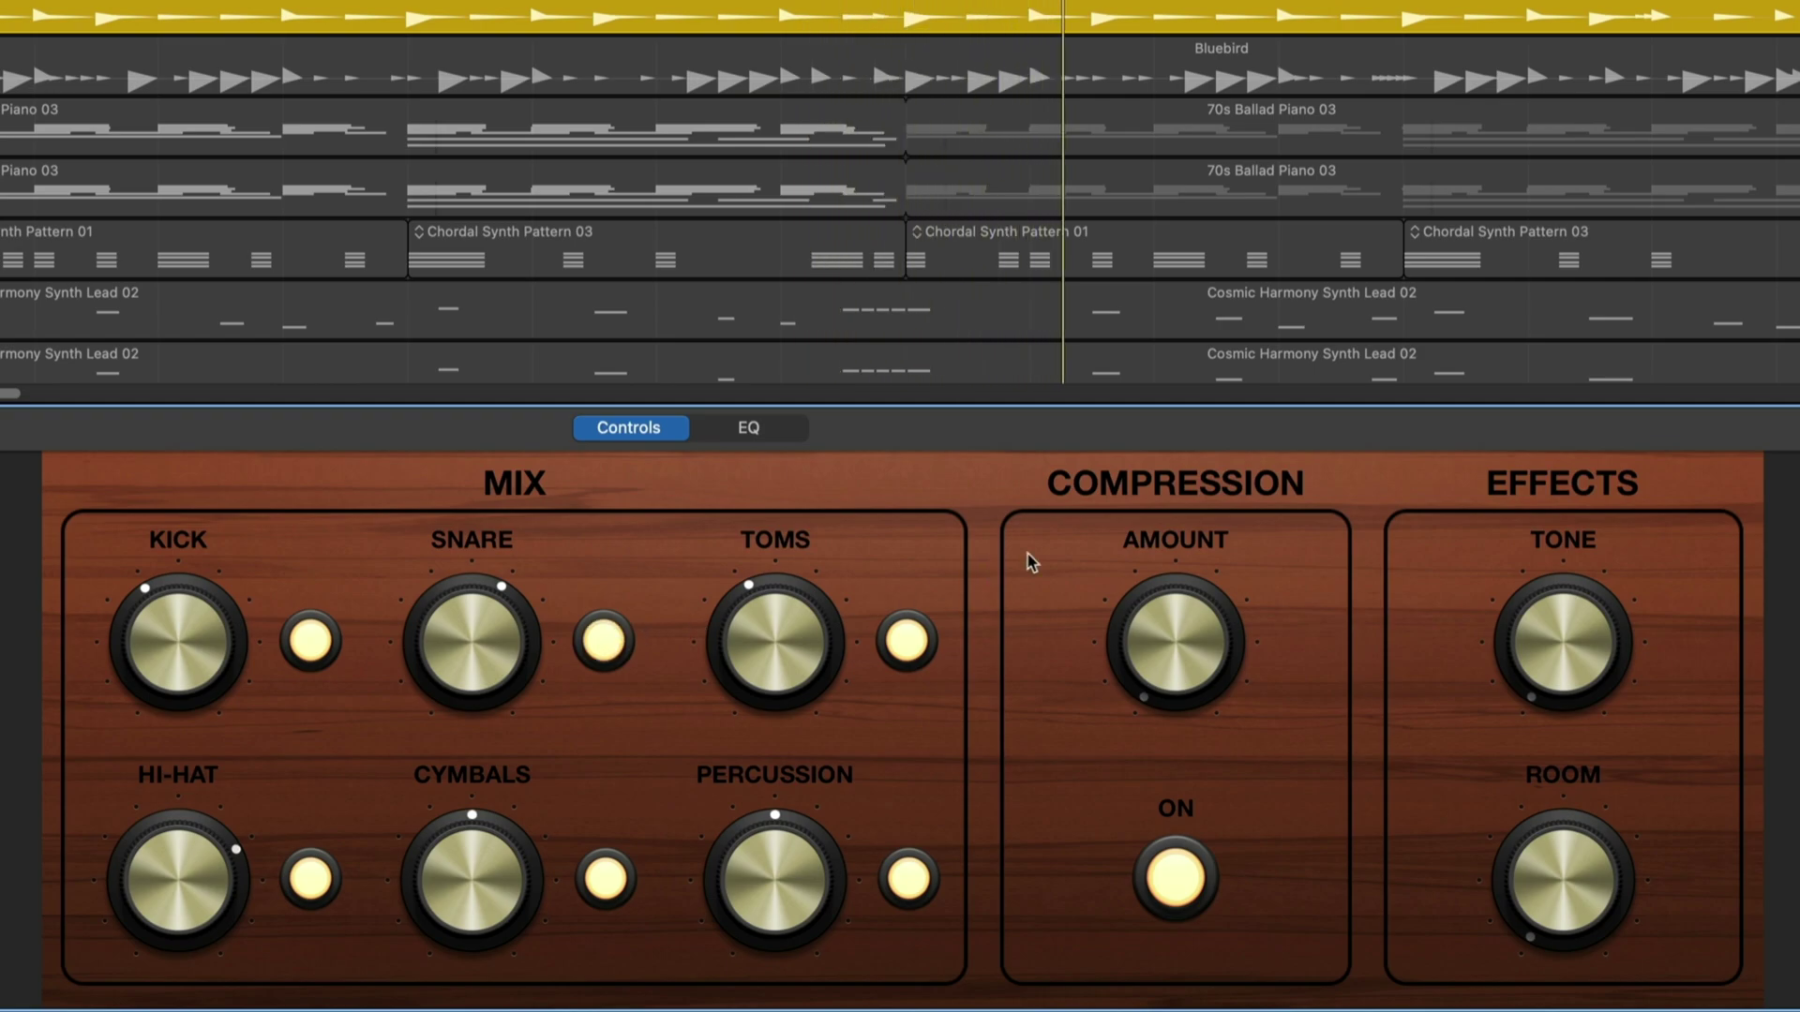
# - Raise the drum kit's compression Amount, Tone and Room
pyautogui.moveTo(1178, 592); pyautogui.dragTo(1196, 527)
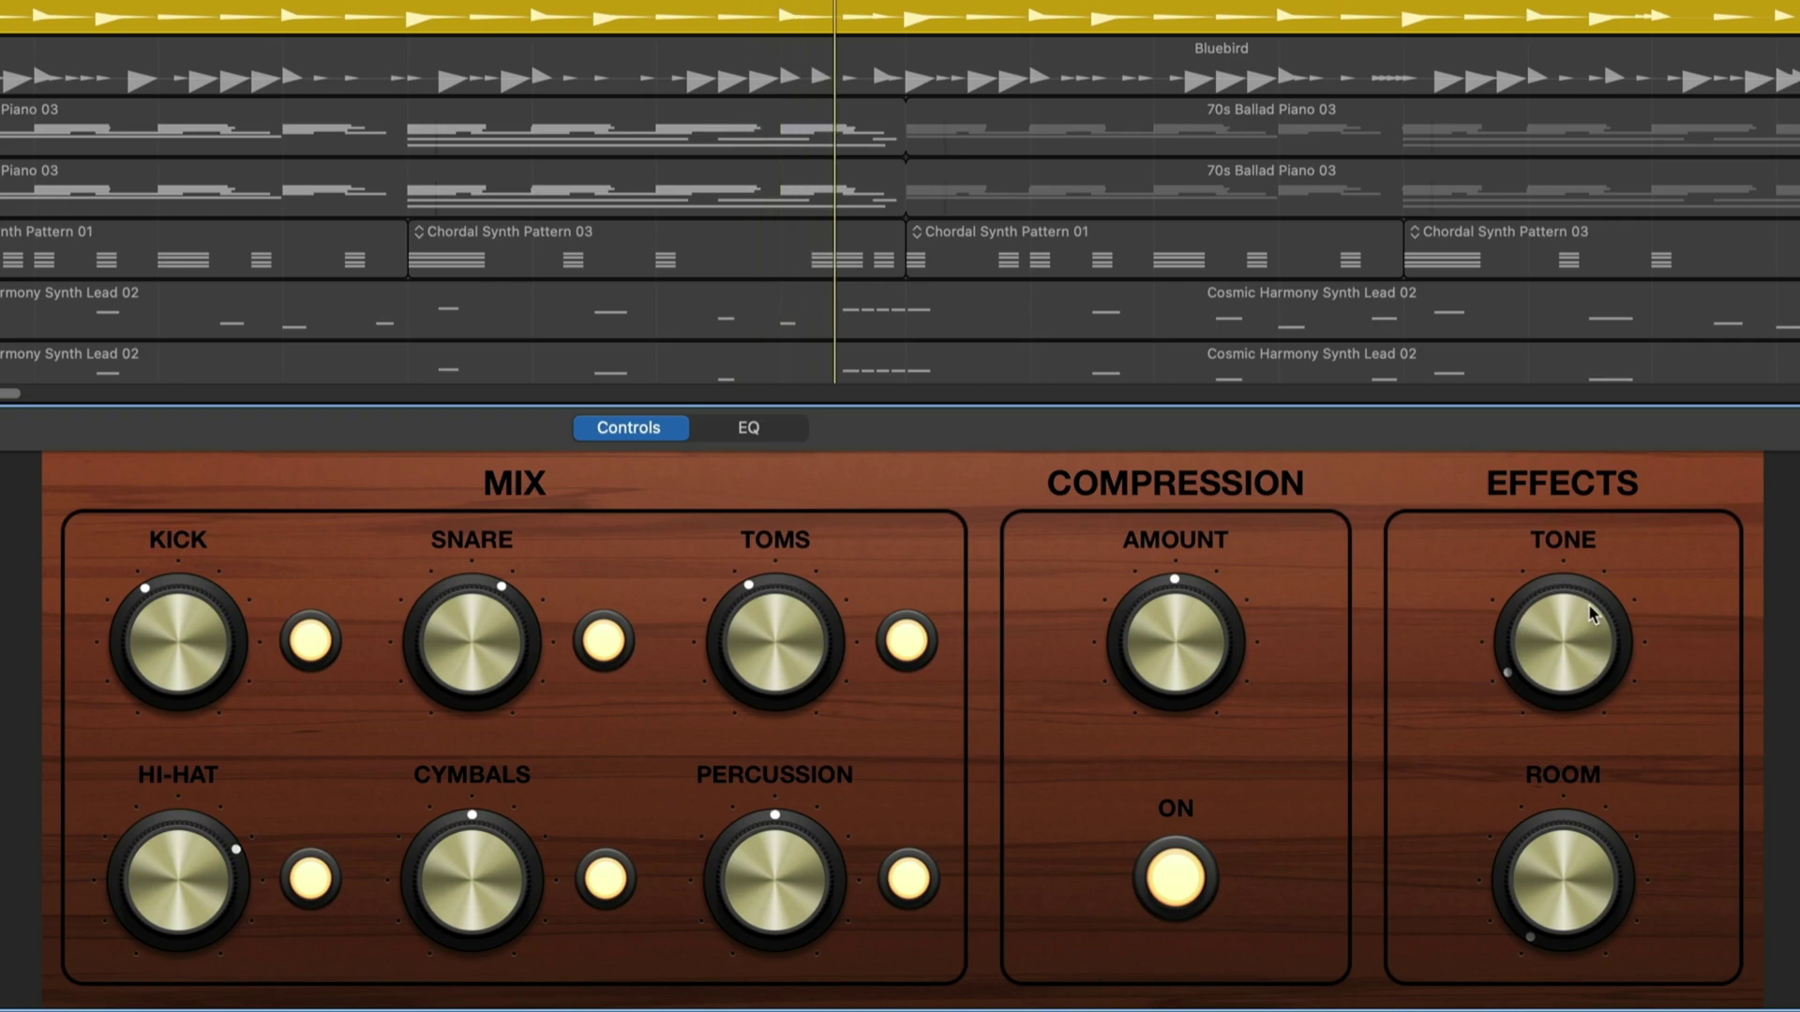
pyautogui.moveTo(1593, 614); pyautogui.dragTo(1598, 478)
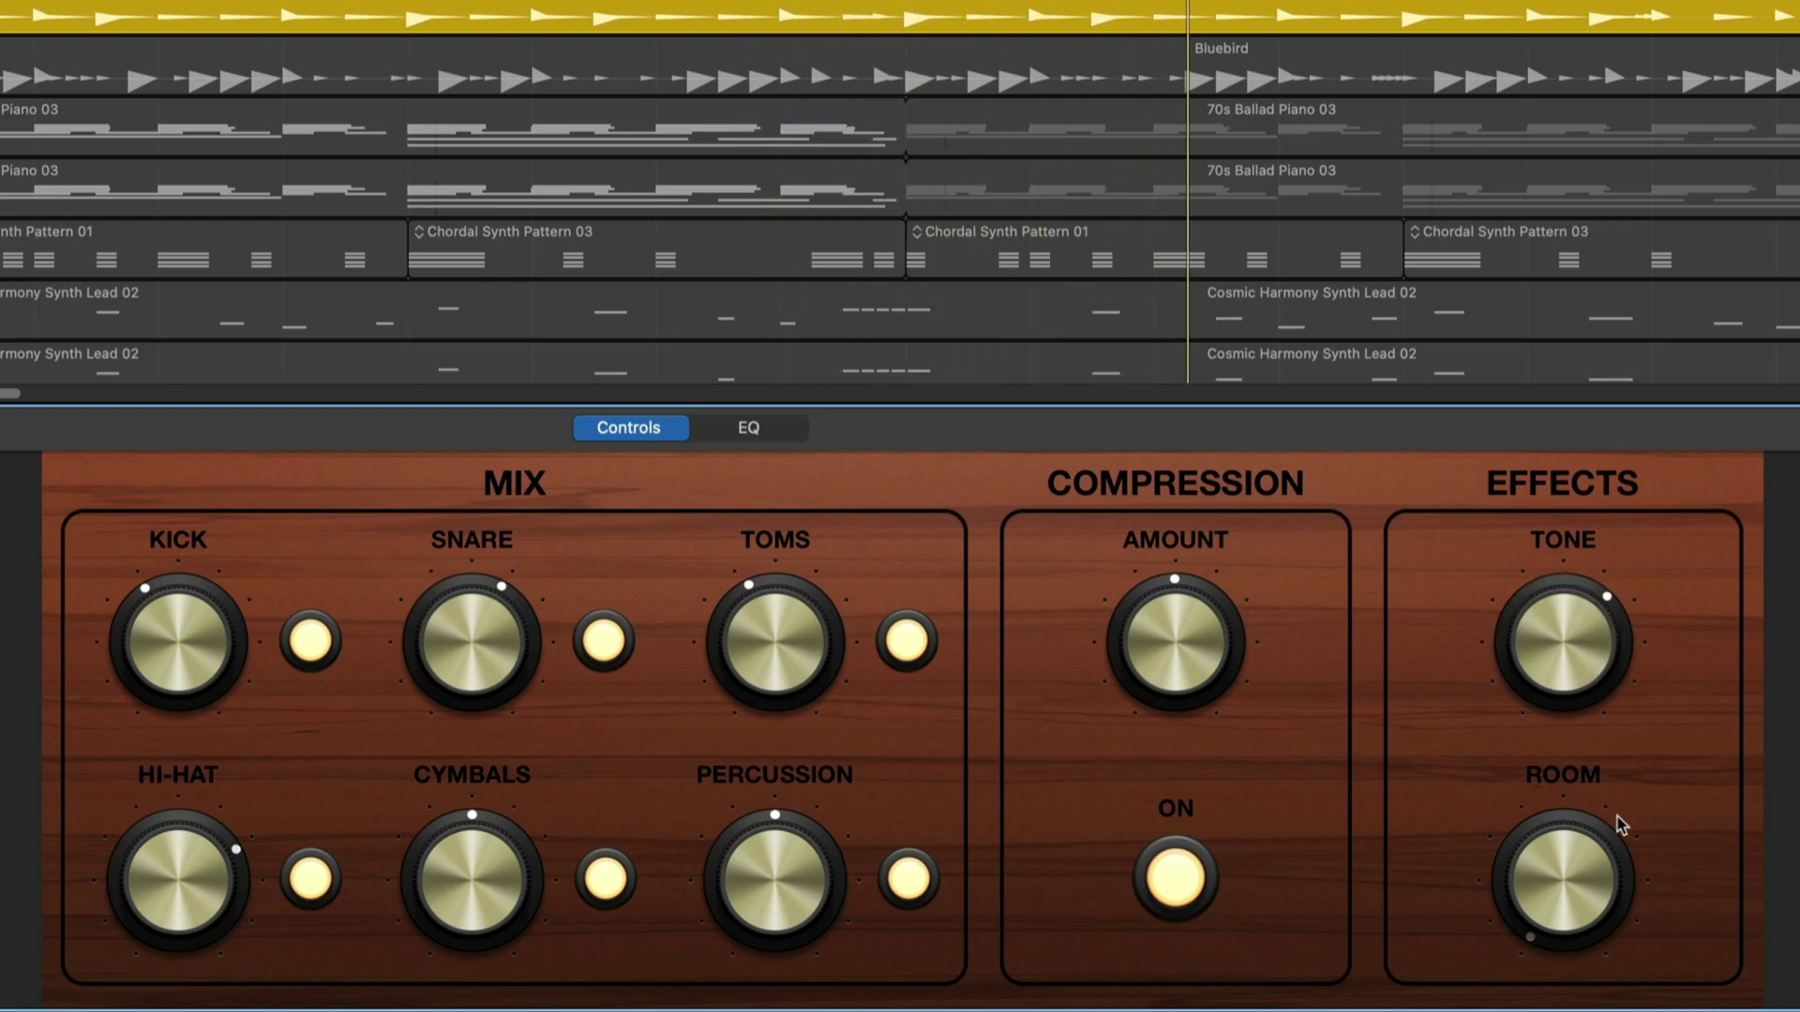
pyautogui.moveTo(1563, 892); pyautogui.dragTo(1562, 795)
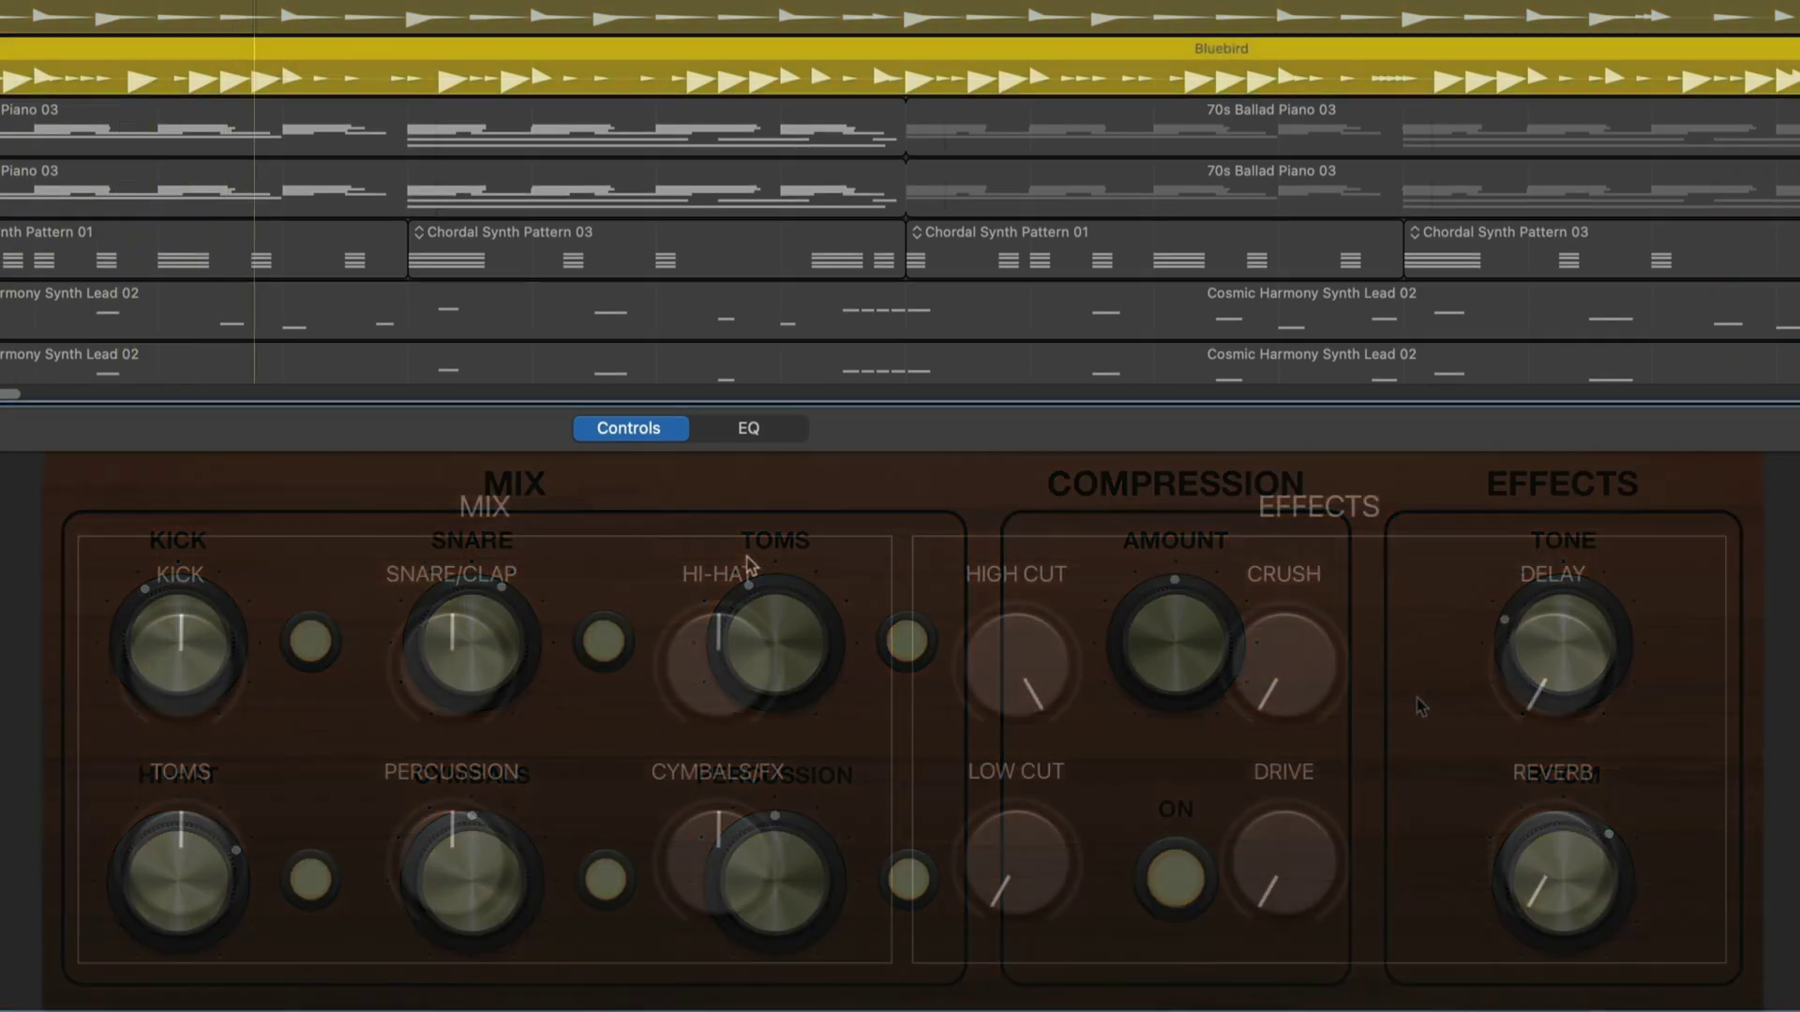
# - On the Bluebird kit, raise kick and toms and lower the hi-hat
pyautogui.press('Down')
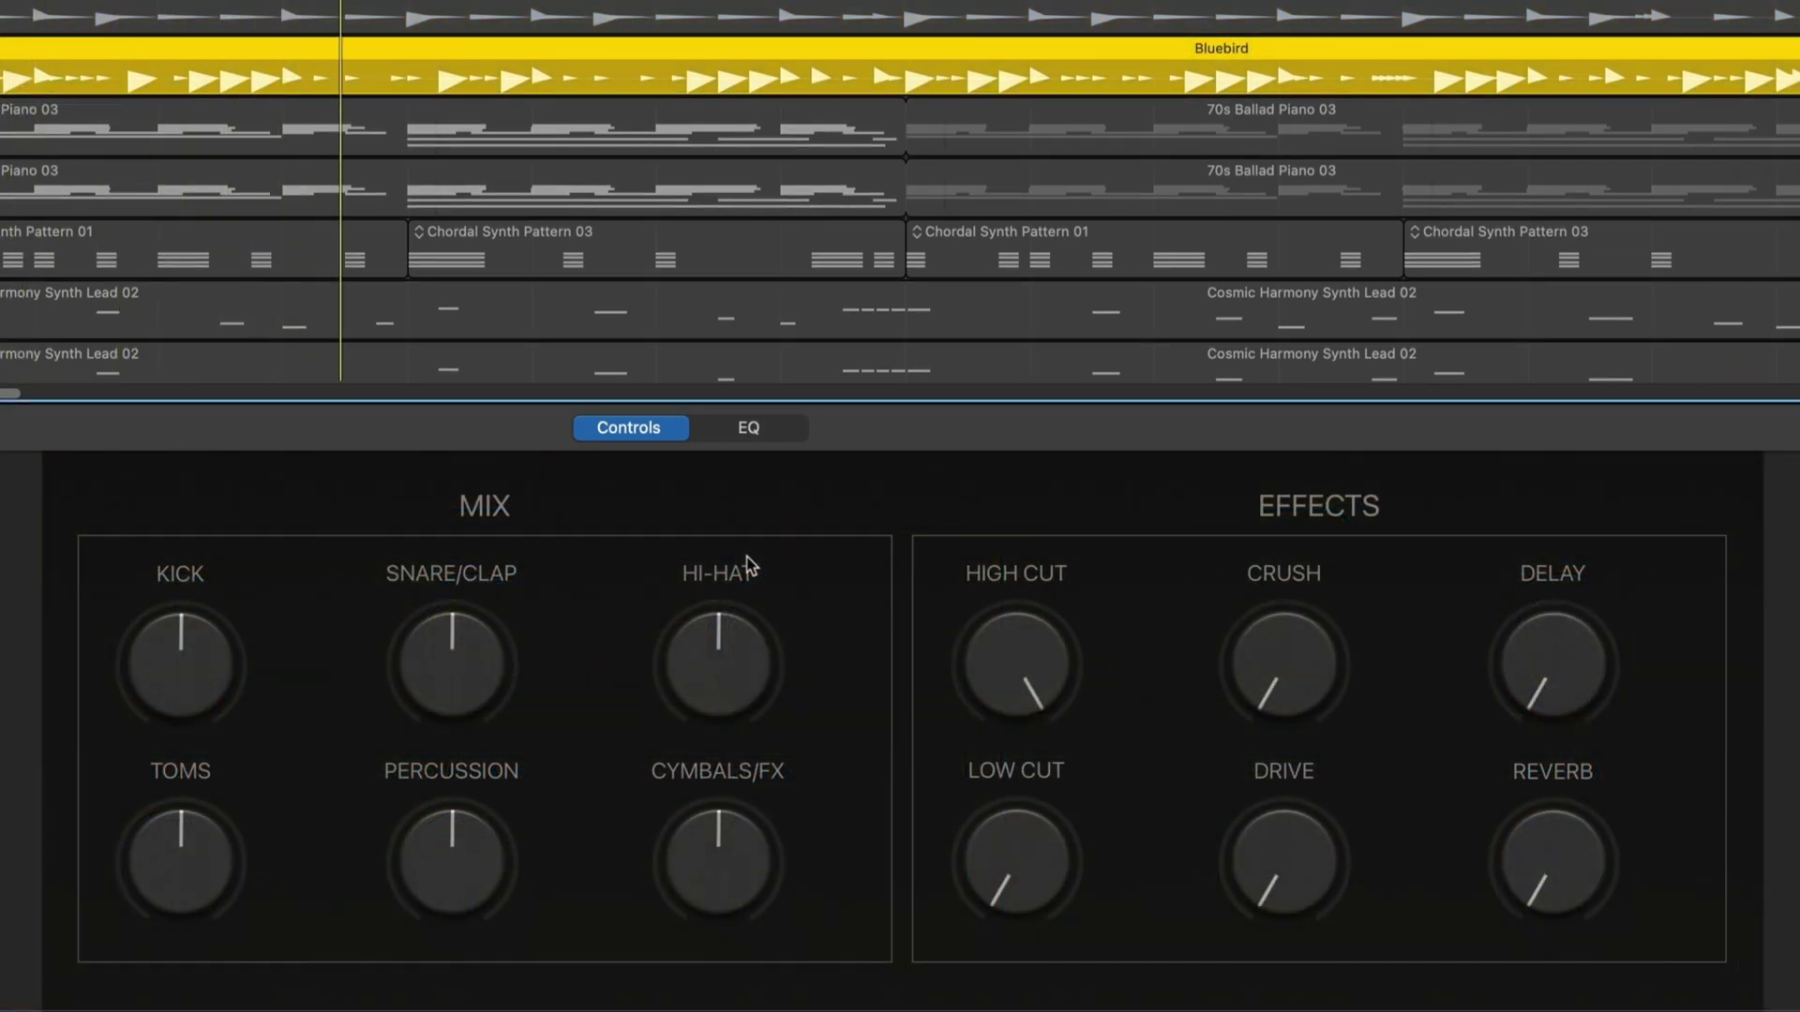
pyautogui.moveTo(183, 664); pyautogui.dragTo(195, 610)
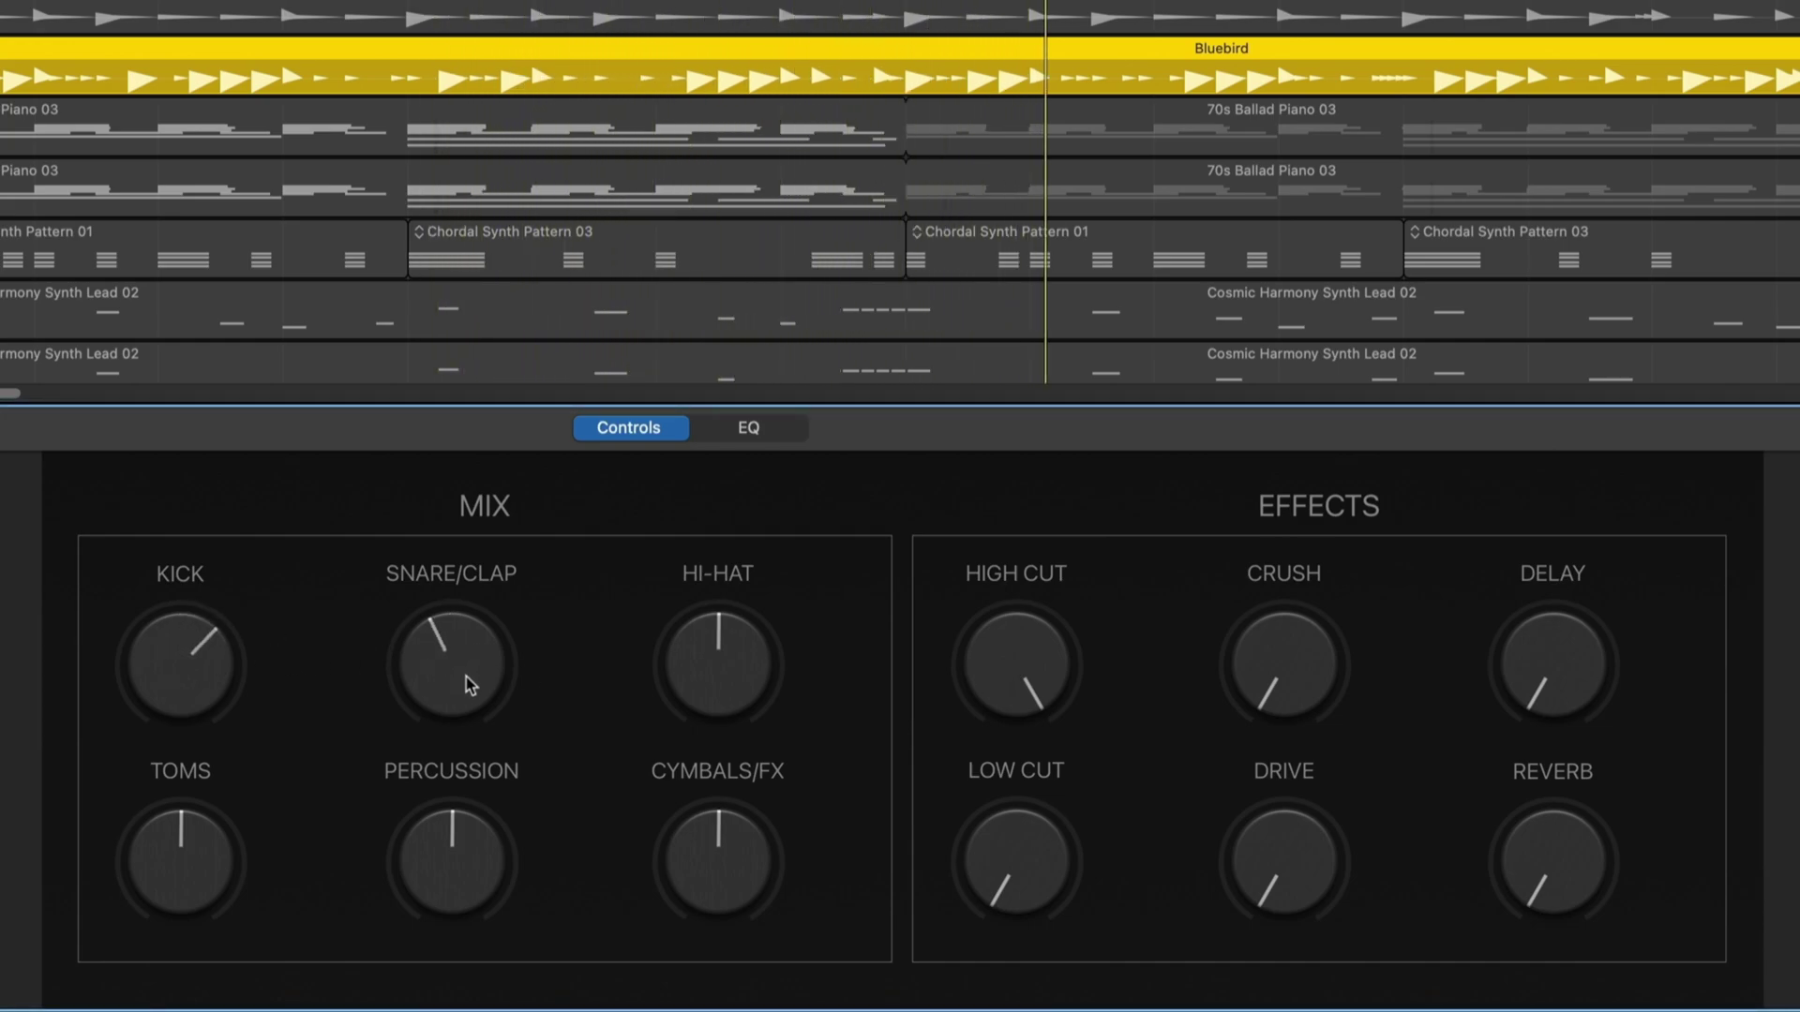
pyautogui.moveTo(692, 687); pyautogui.dragTo(695, 727)
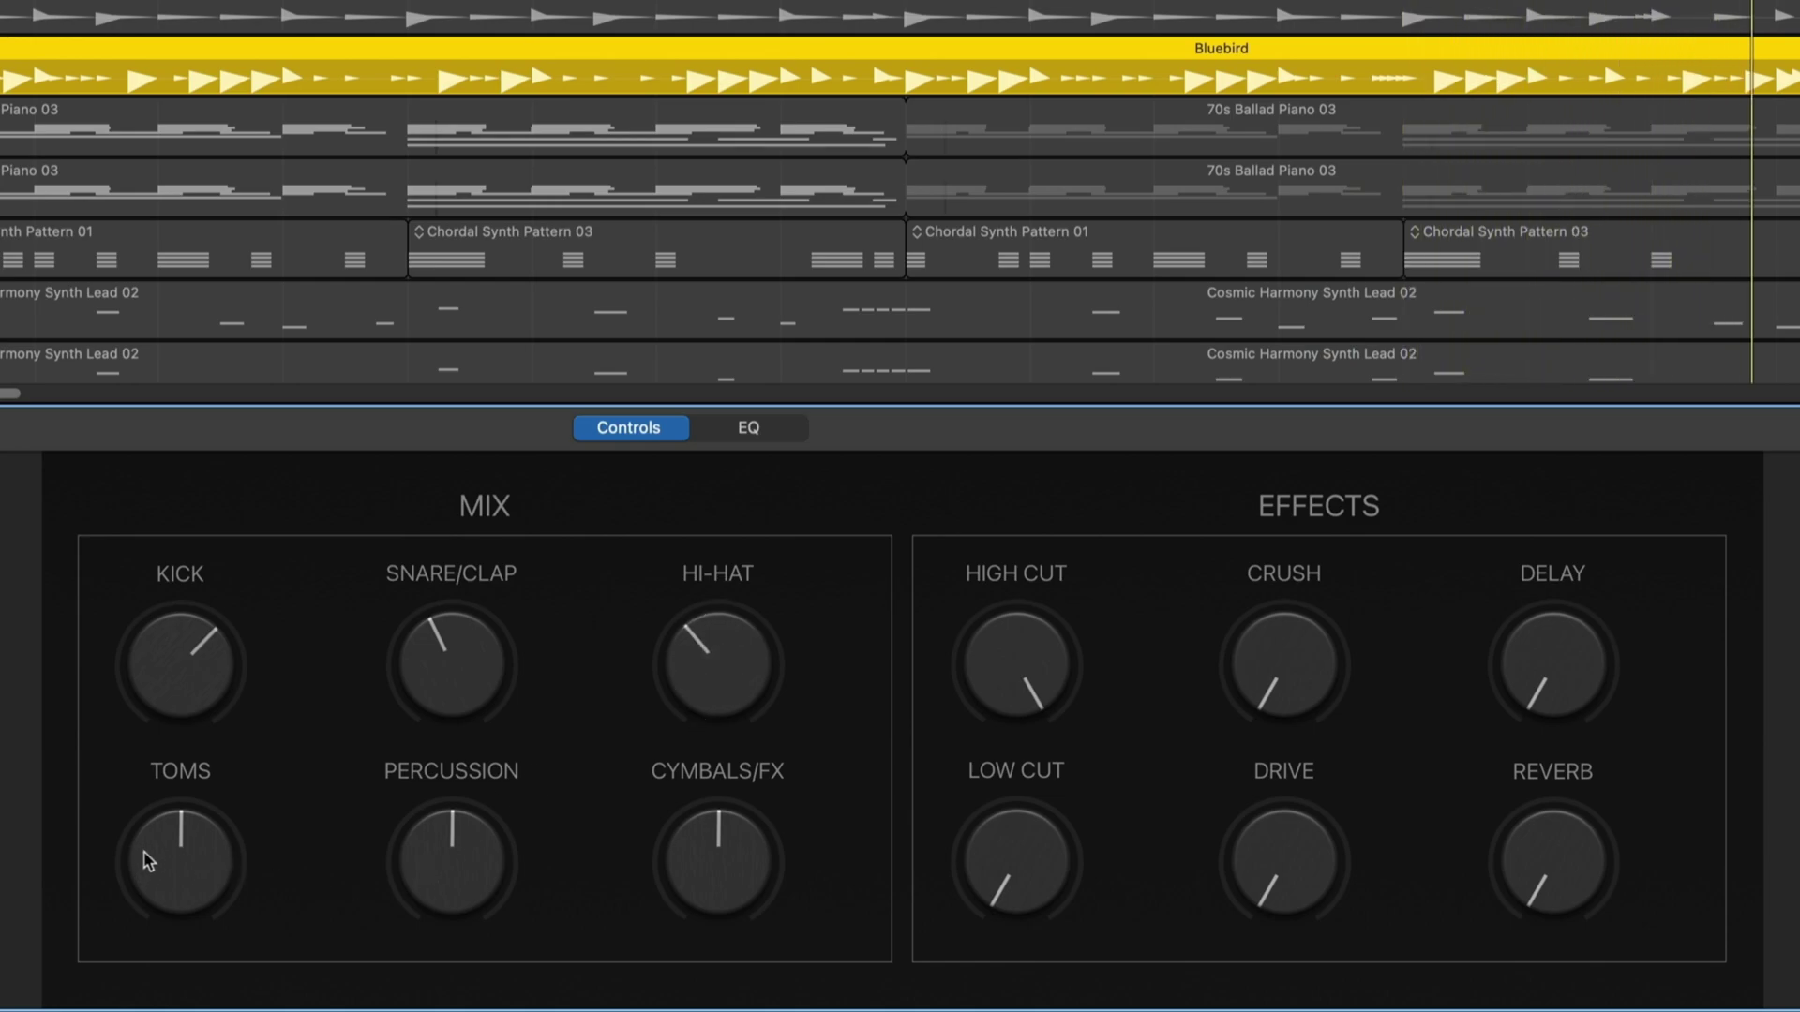
pyautogui.moveTo(145, 857); pyautogui.dragTo(154, 848)
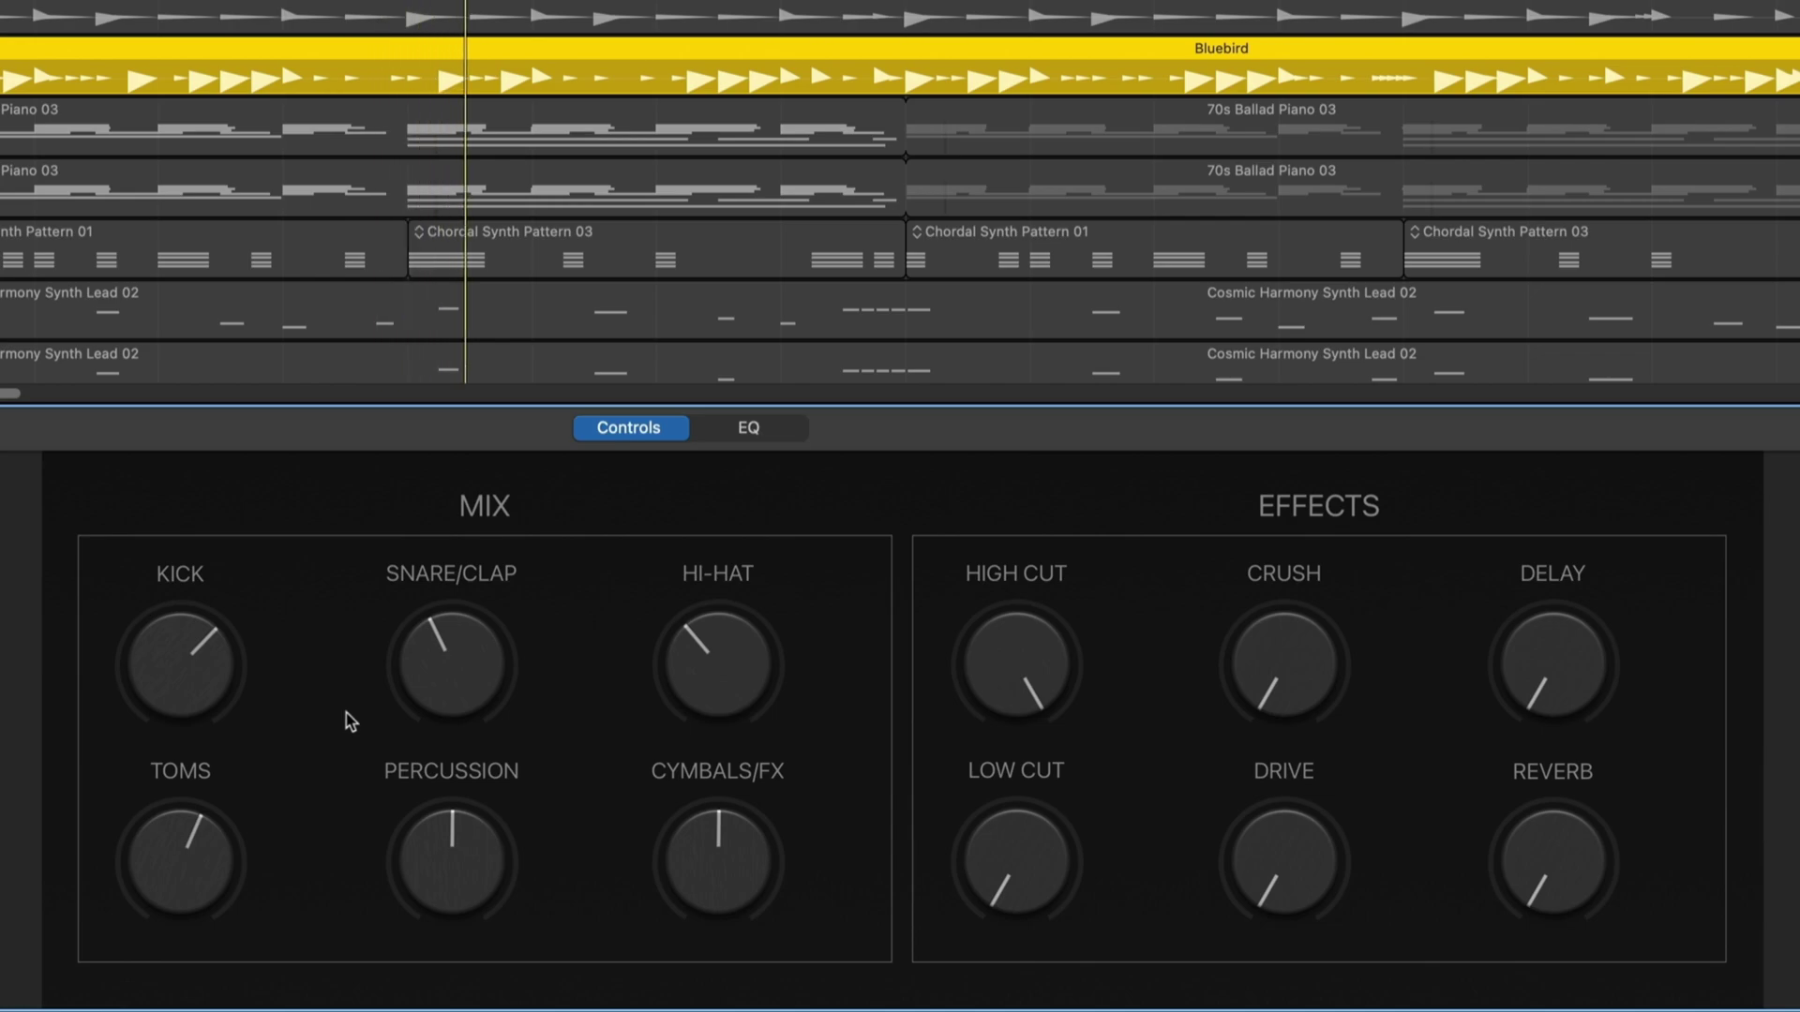
# - Adjust Low Cut, add Drive, and try Crush before turning it back down
pyautogui.moveTo(1021, 868)
pyautogui.mouseDown()
pyautogui.moveTo(1127, 583)
pyautogui.moveTo(1089, 887)
pyautogui.mouseUp()
pyautogui.moveTo(1234, 691); pyautogui.dragTo(1269, 636)
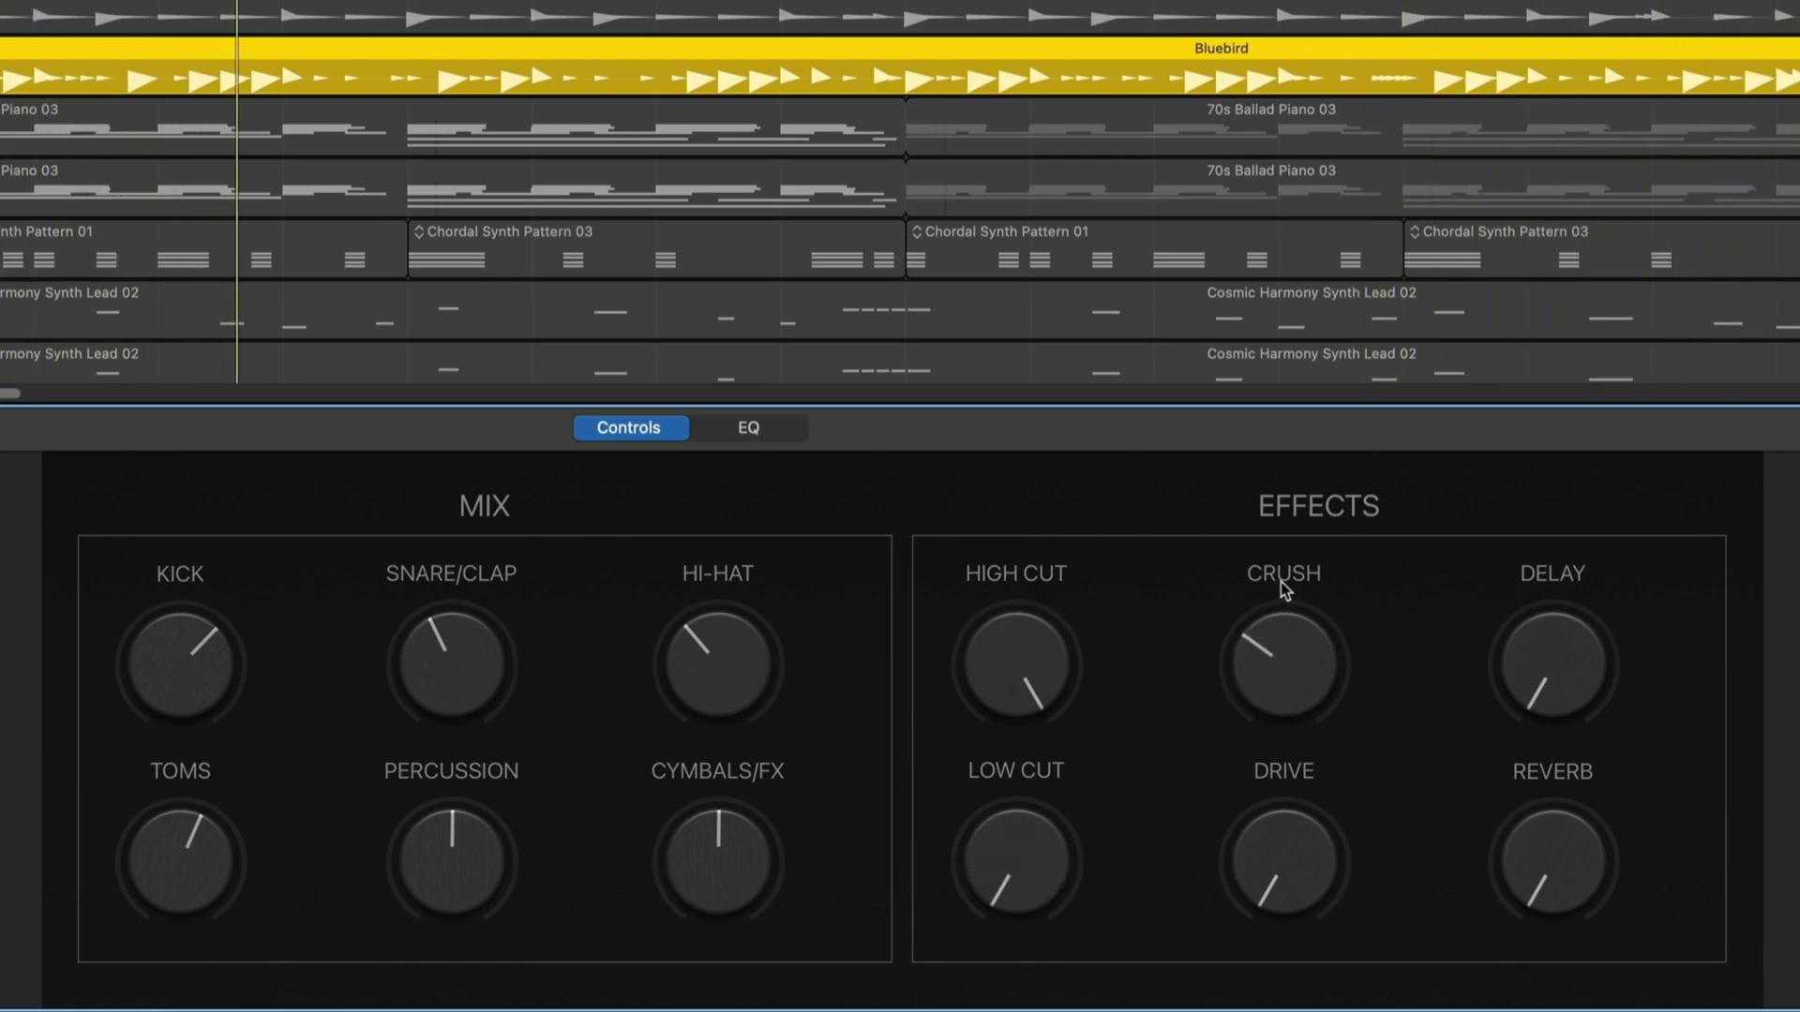
pyautogui.moveTo(1290, 808); pyautogui.dragTo(1291, 692)
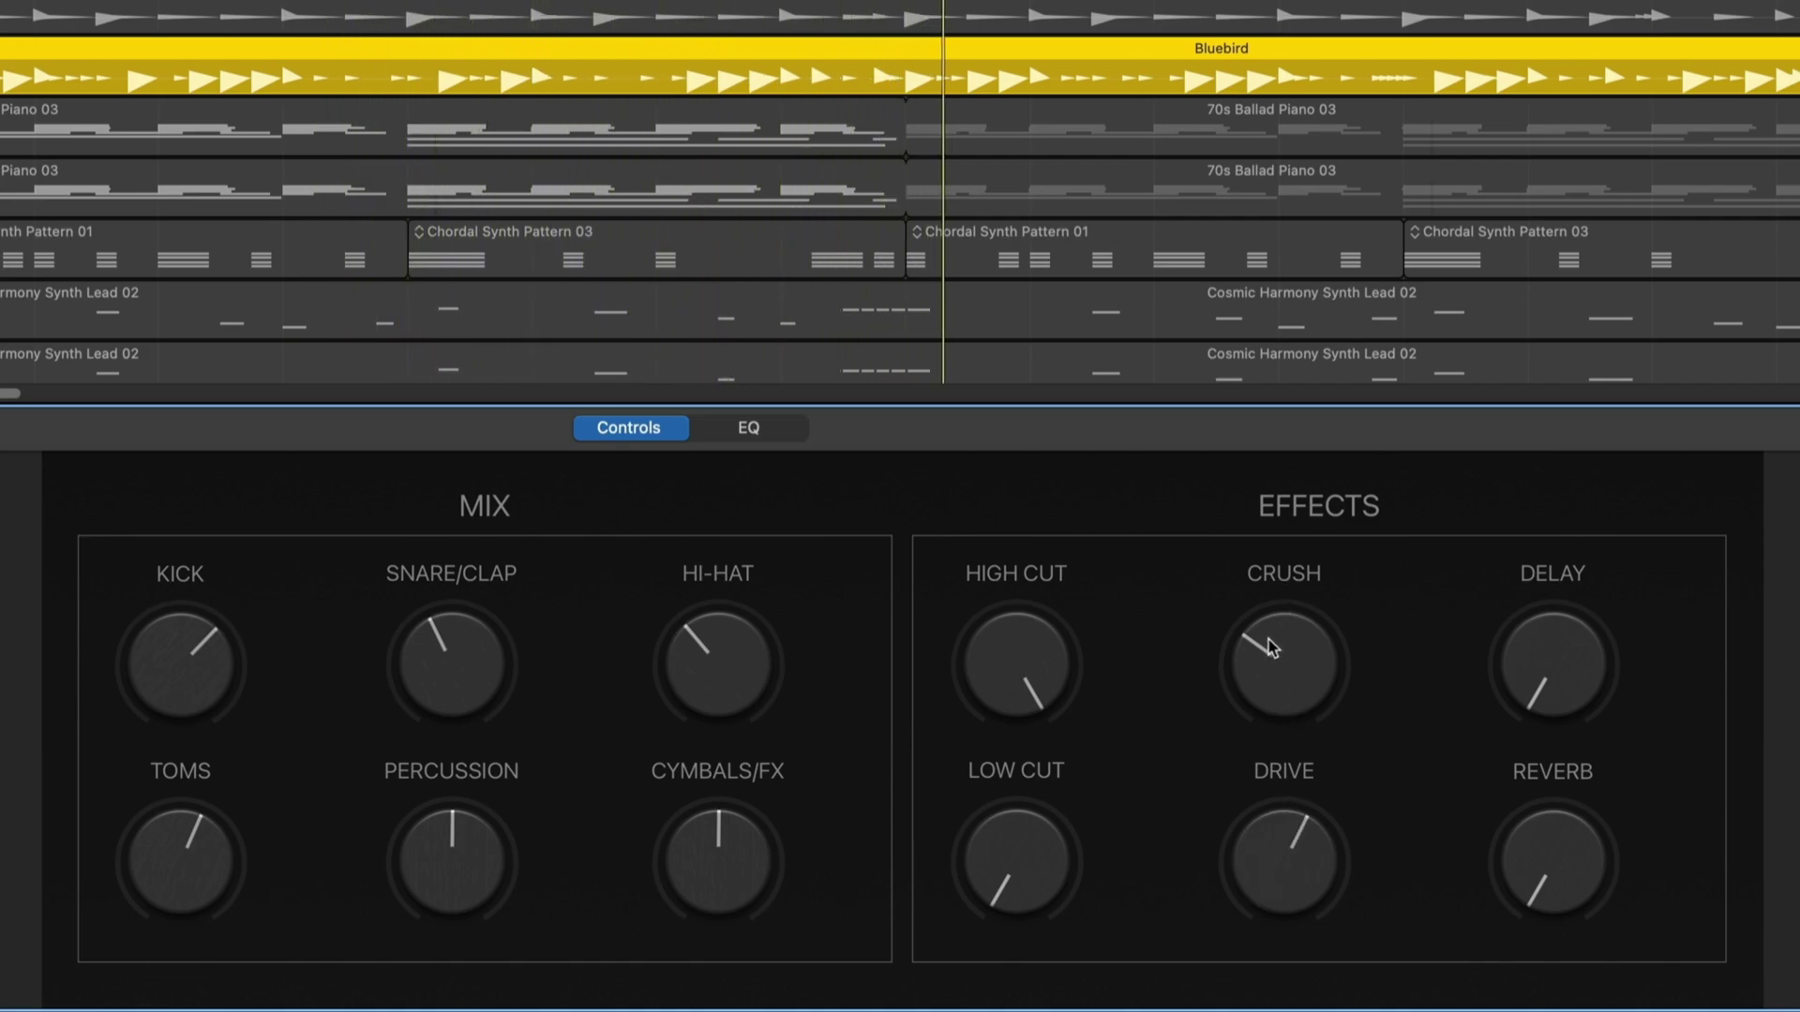
pyautogui.moveTo(1260, 636); pyautogui.dragTo(1294, 788)
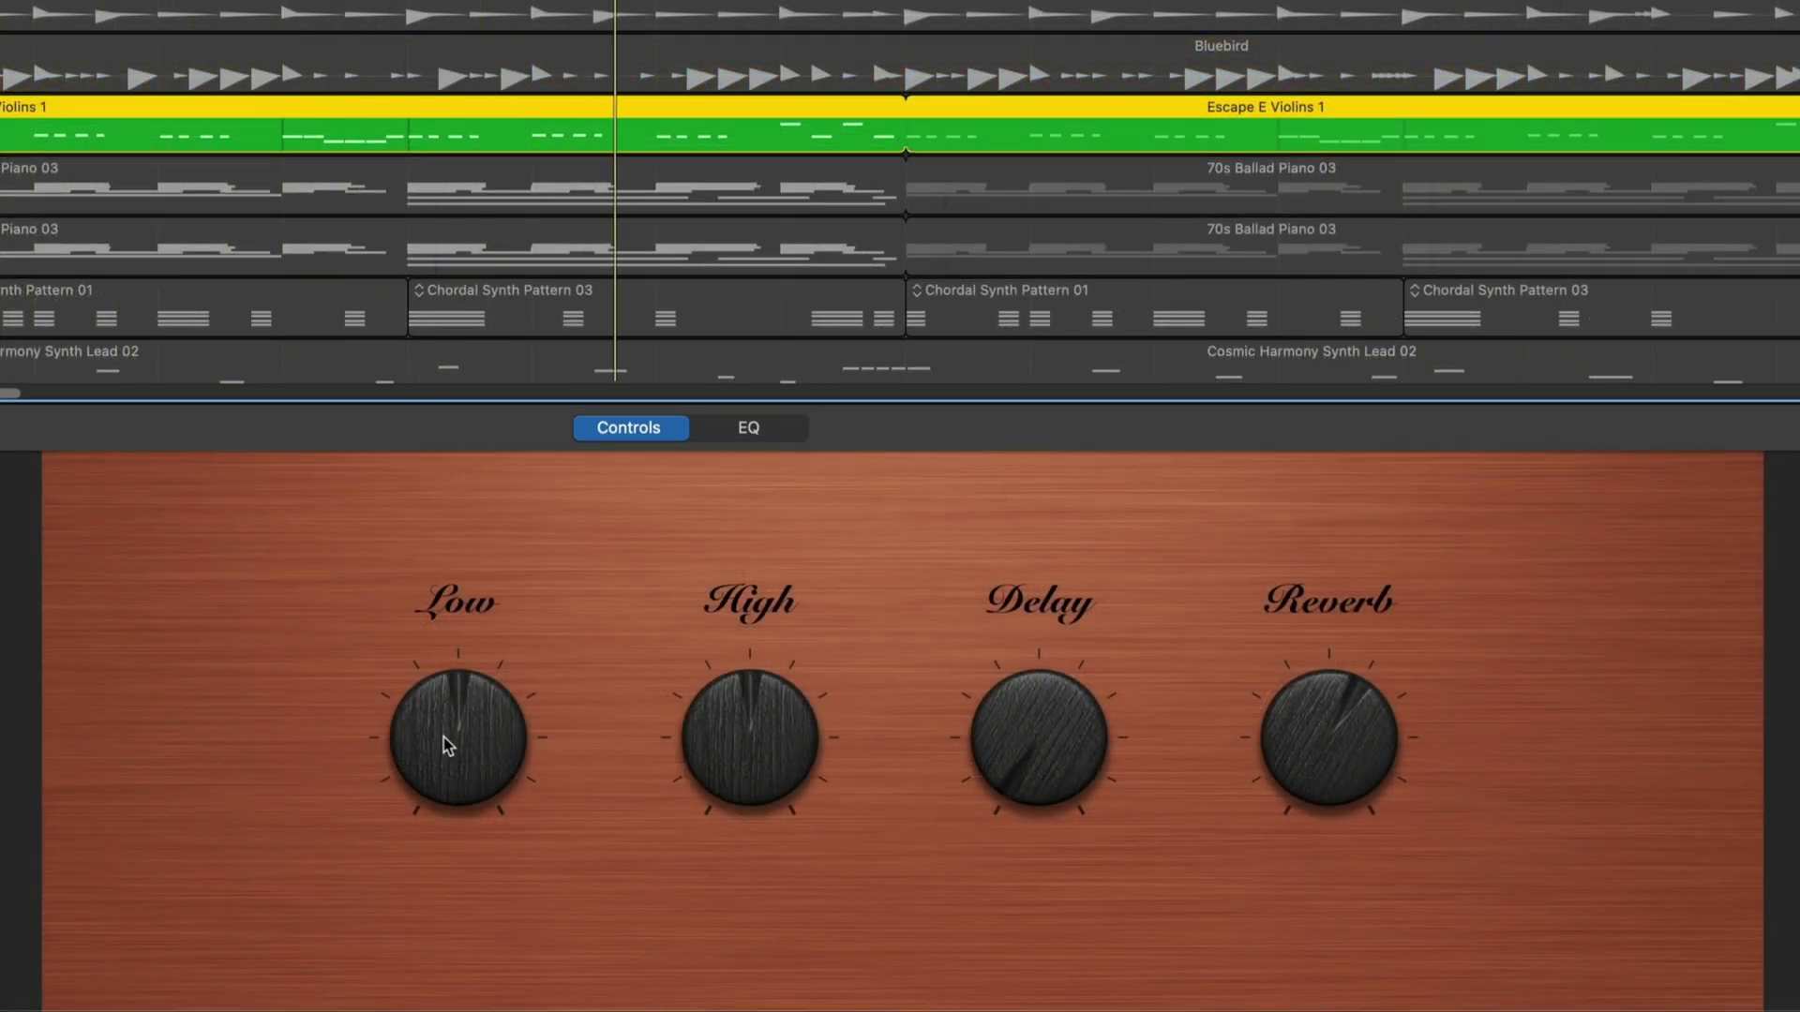
# - Raise Escape E Violins' Low and Ambience, briefly trying staccato before returning to legato
pyautogui.moveTo(442, 735); pyautogui.dragTo(463, 691)
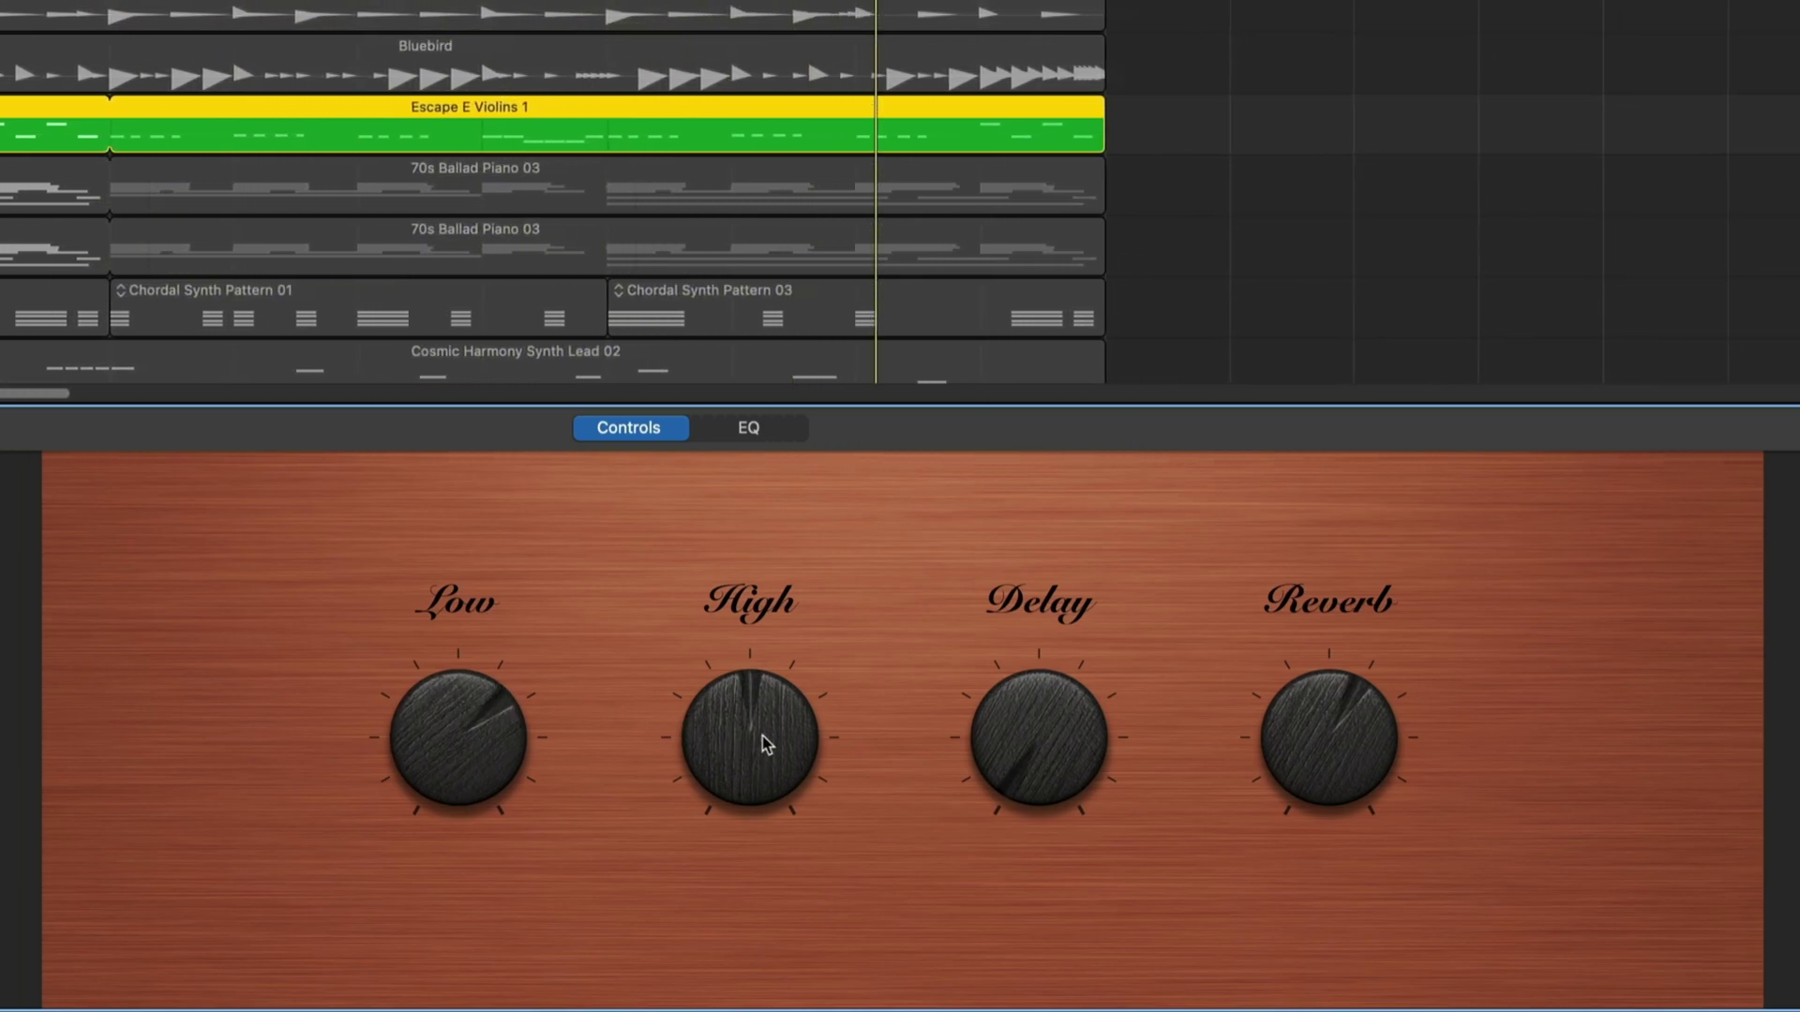
pyautogui.moveTo(756, 758)
pyautogui.mouseDown()
pyautogui.moveTo(777, 700)
pyautogui.moveTo(734, 911)
pyautogui.moveTo(741, 738)
pyautogui.mouseUp()
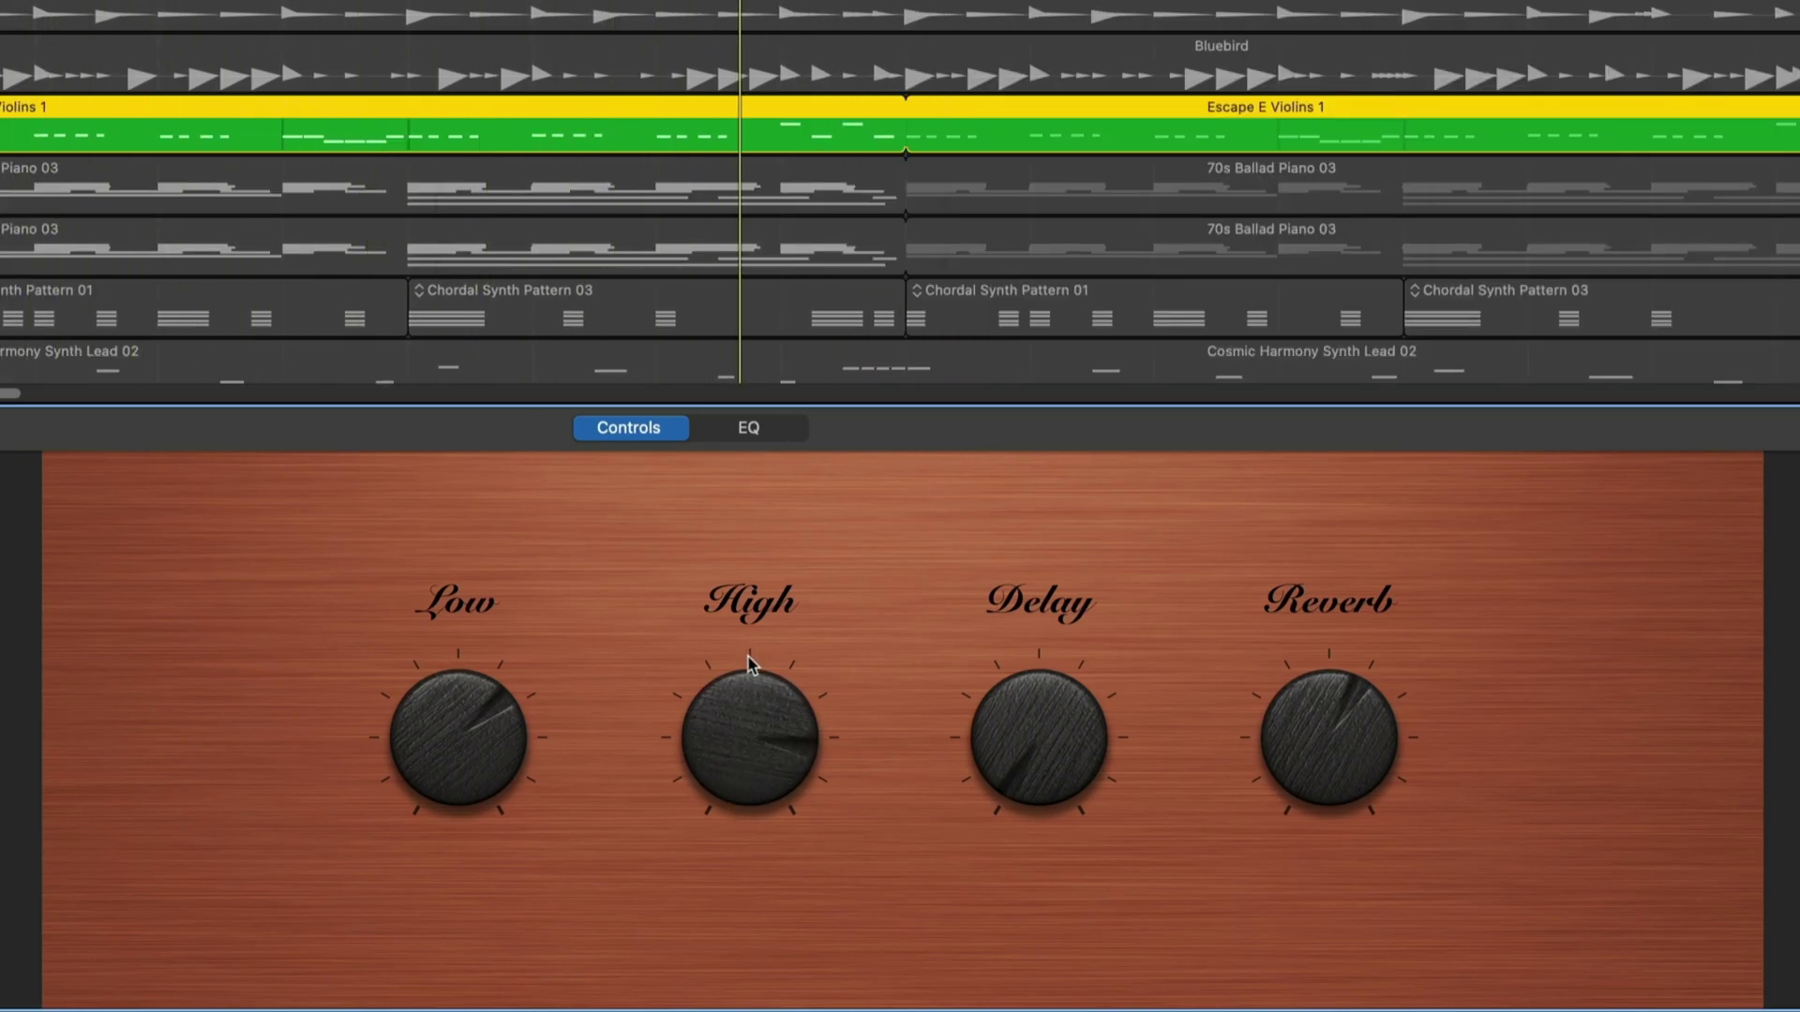
pyautogui.moveTo(1269, 755); pyautogui.dragTo(1295, 684)
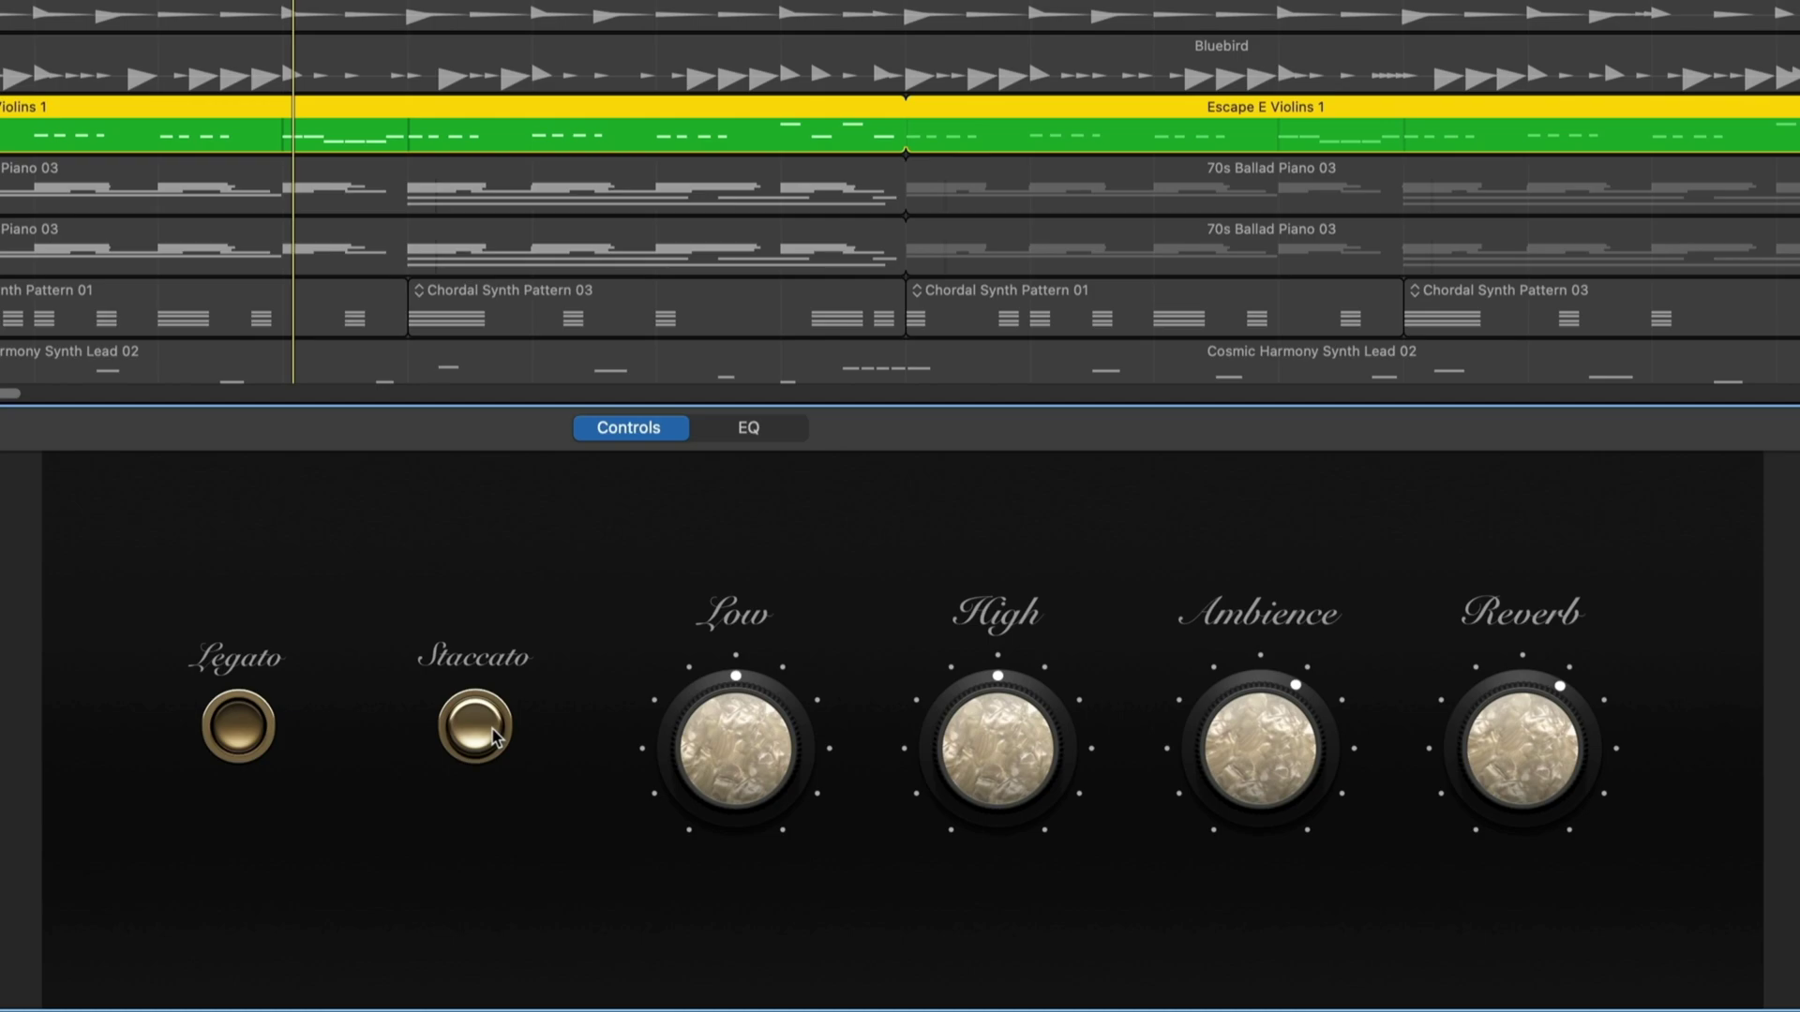
pyautogui.click(491, 733)
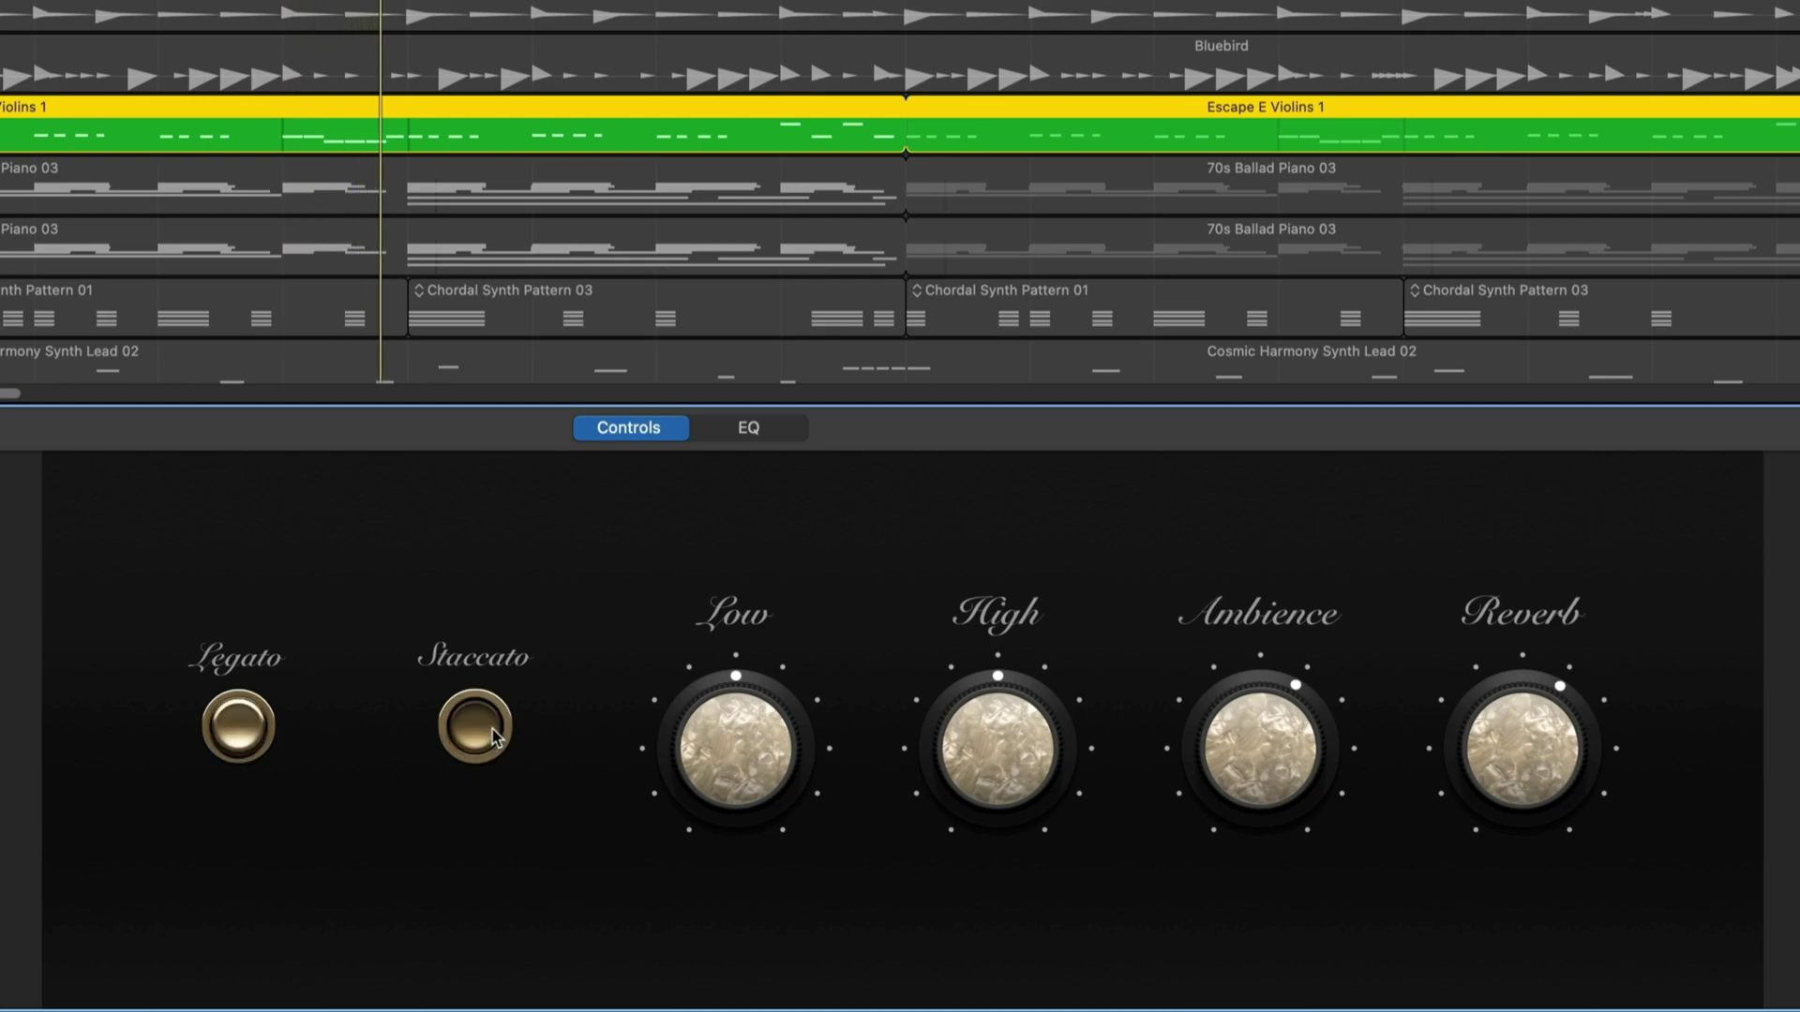
pyautogui.click(250, 738)
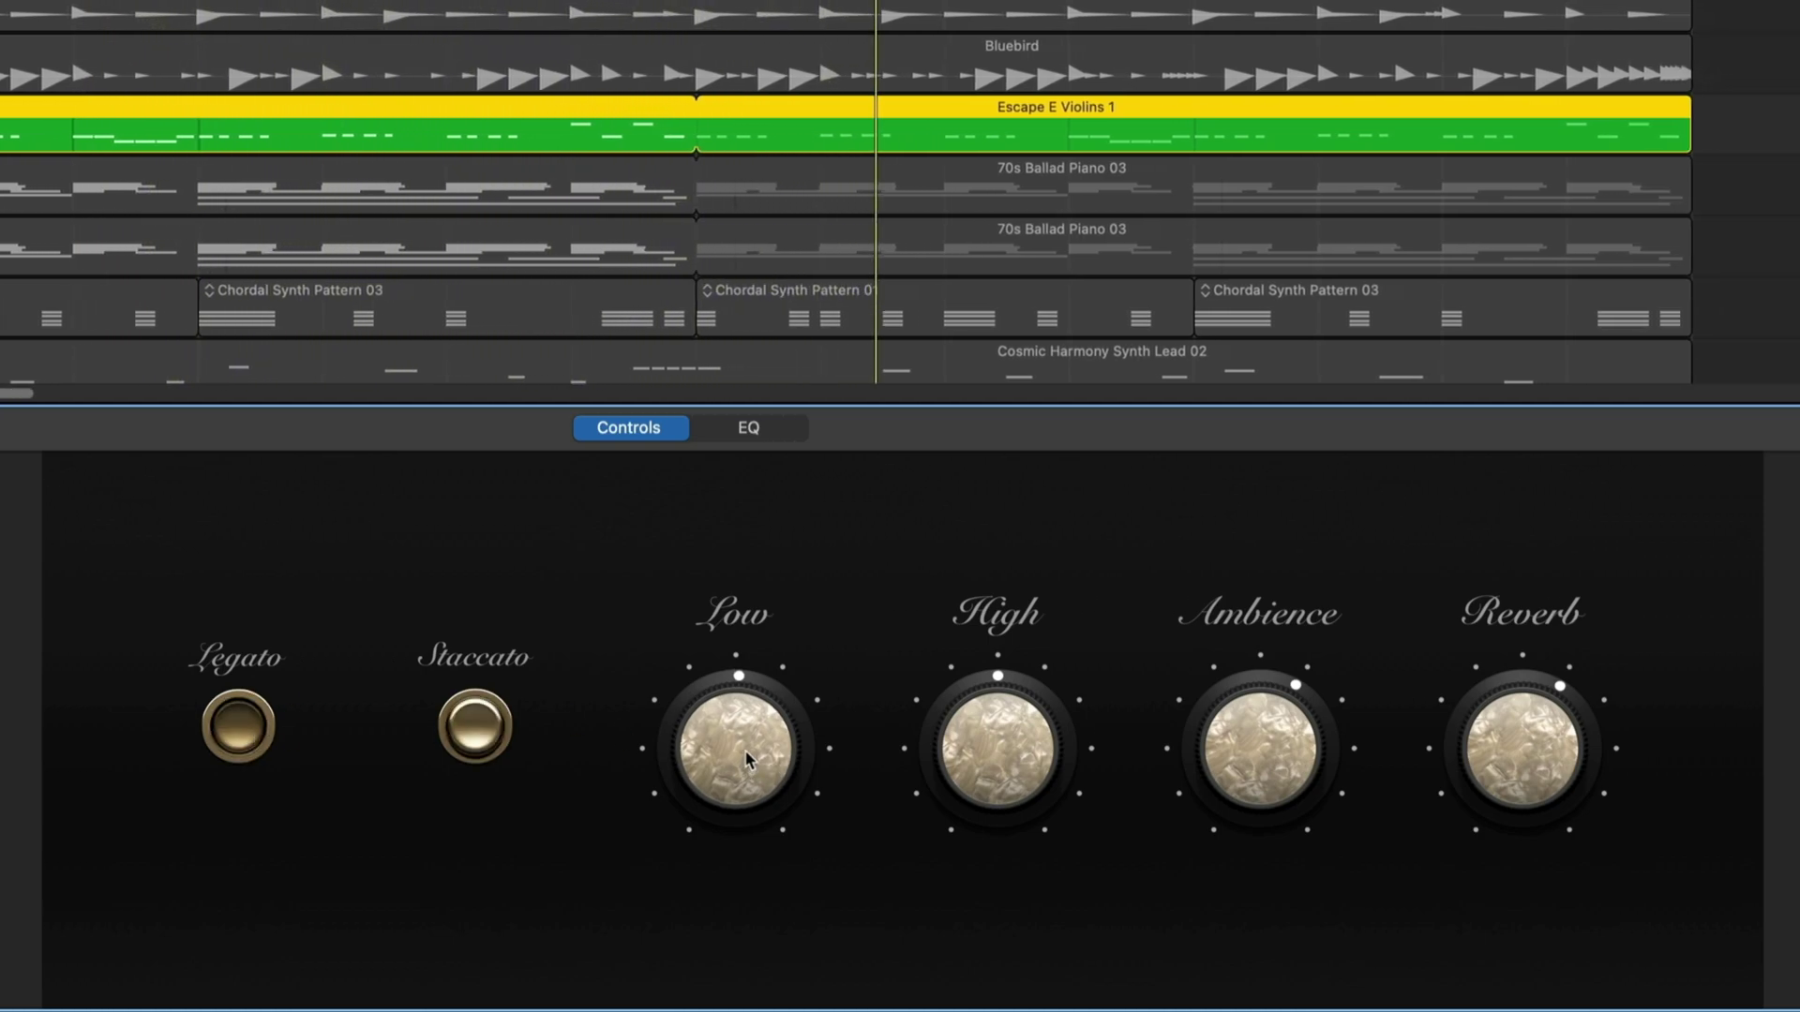
pyautogui.moveTo(740, 762); pyautogui.dragTo(777, 692)
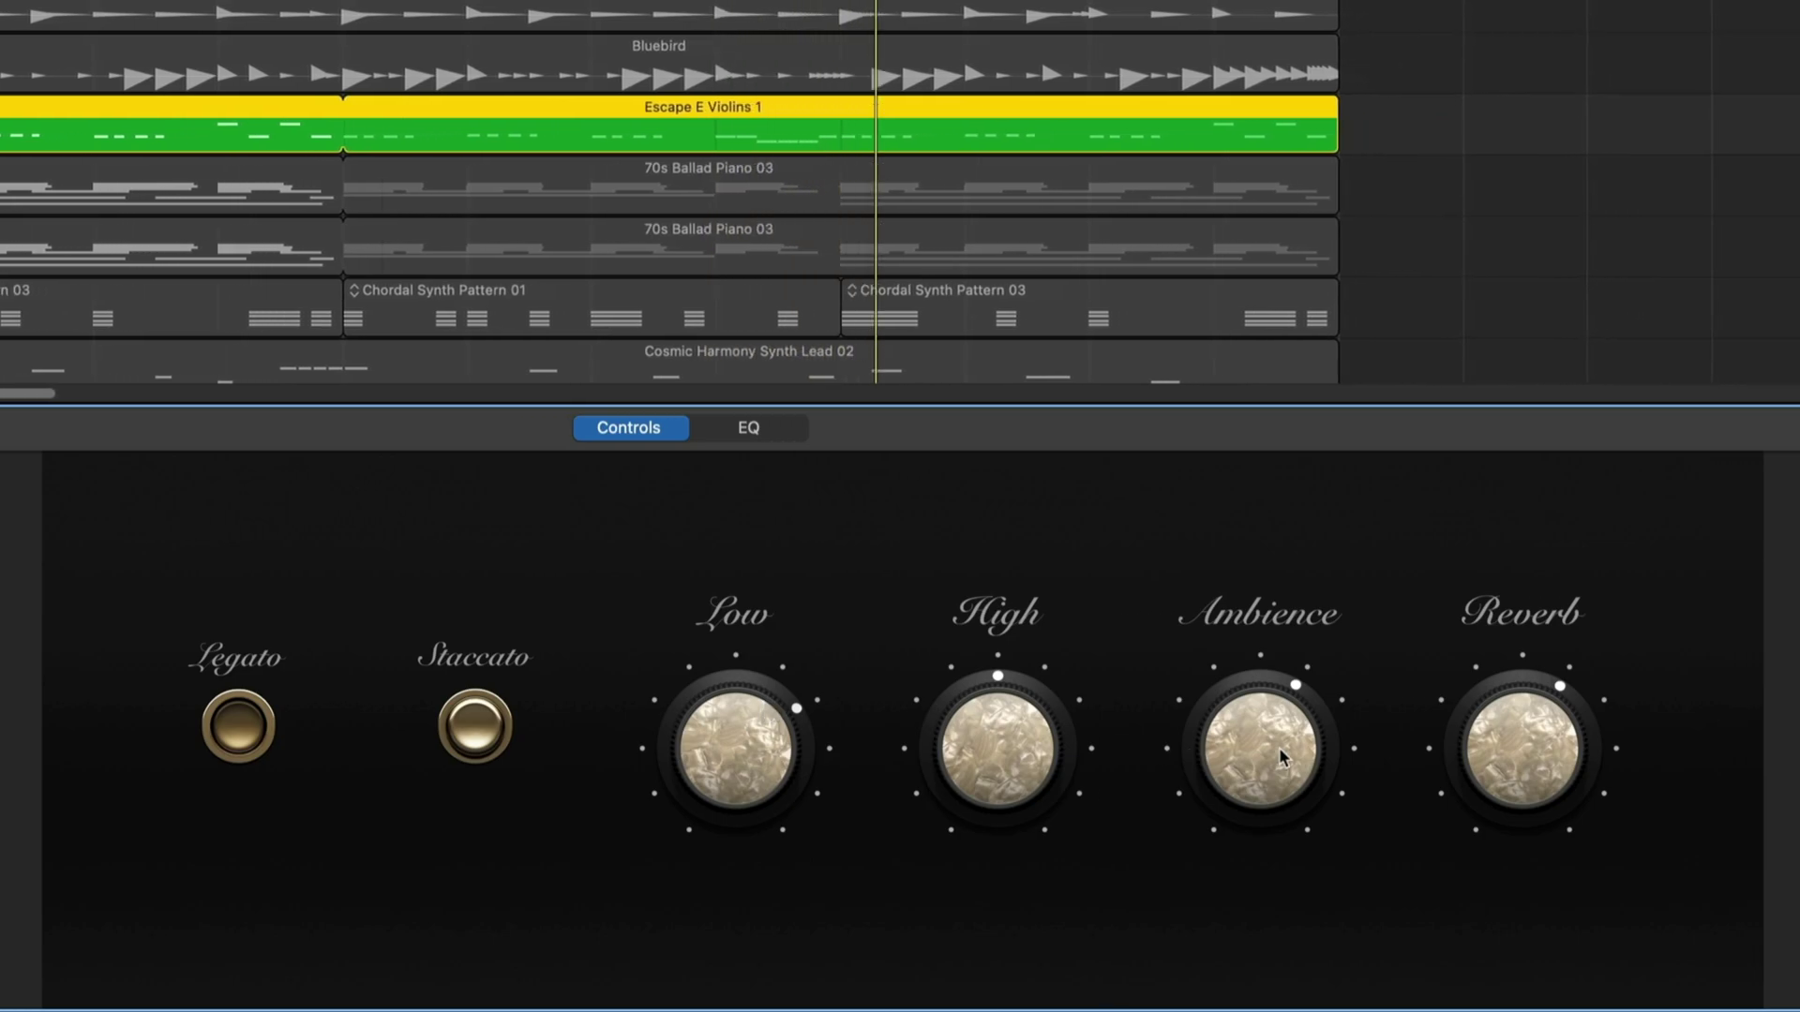
pyautogui.moveTo(1274, 744); pyautogui.dragTo(1289, 741)
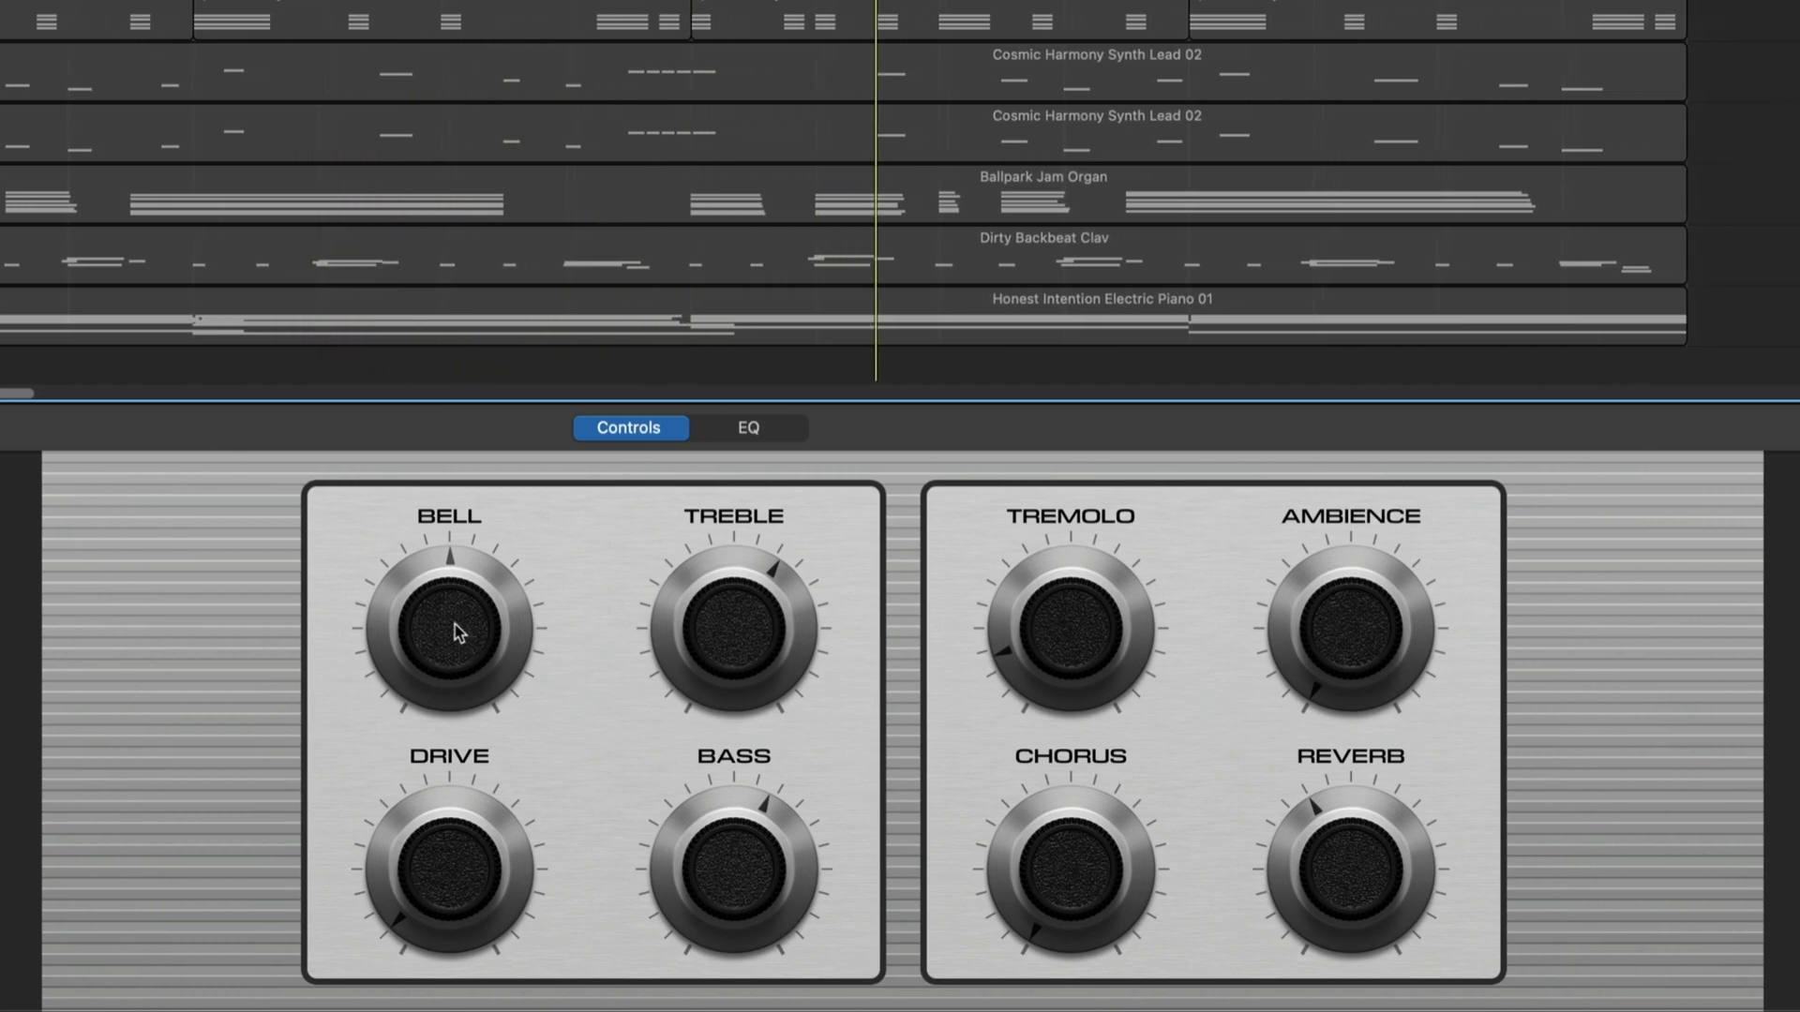
# - Settle the electric piano's Bell near the middle and turn up its Drive
pyautogui.moveTo(454, 625); pyautogui.dragTo(458, 780)
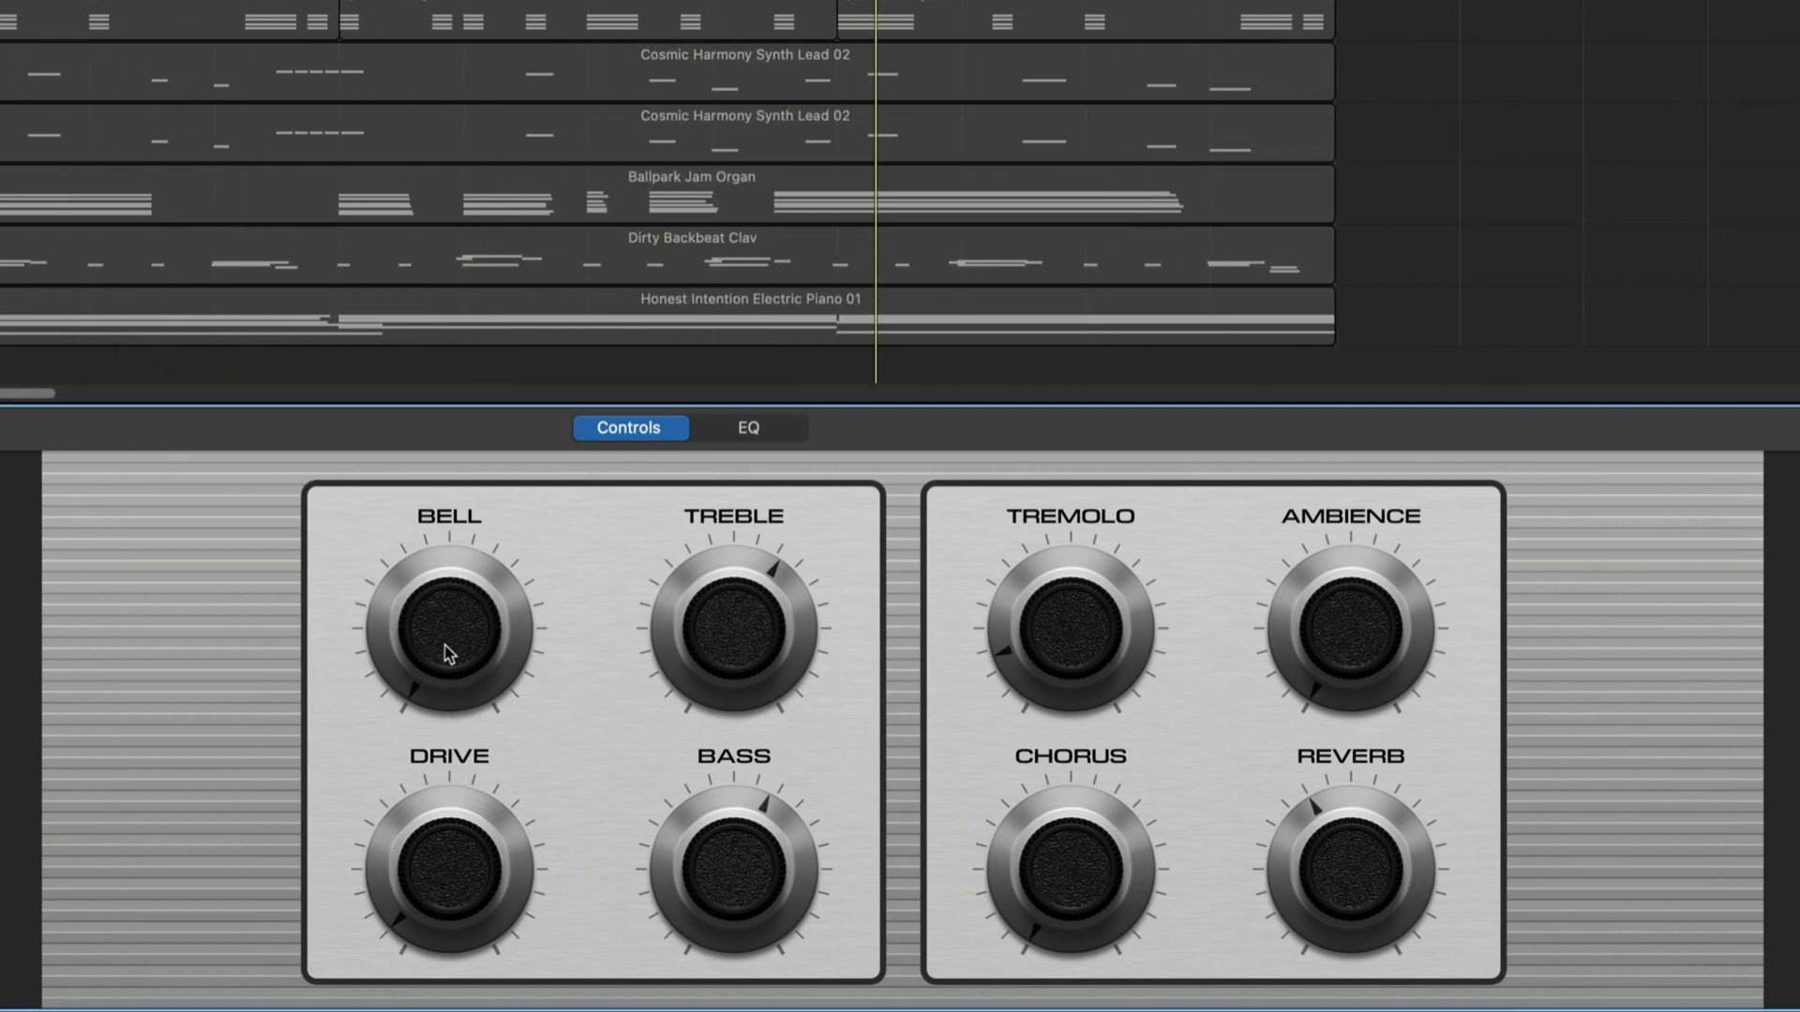
pyautogui.moveTo(446, 602); pyautogui.dragTo(483, 426)
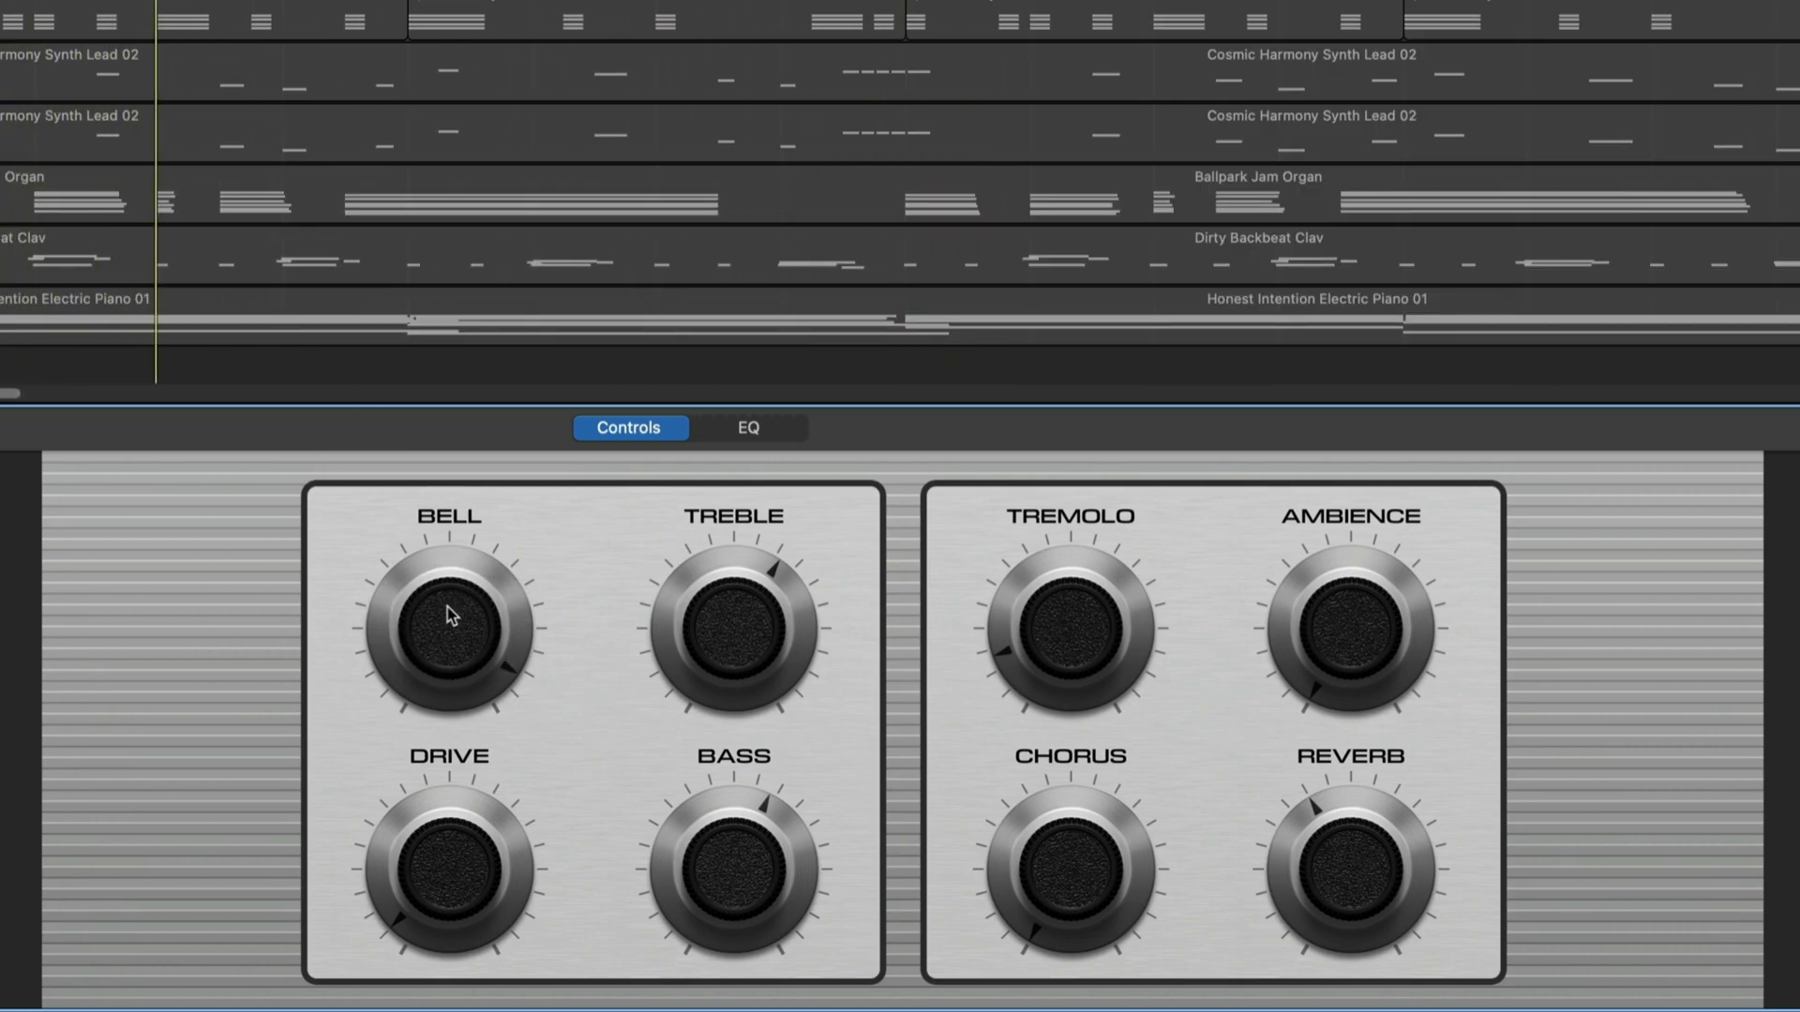
pyautogui.moveTo(448, 605); pyautogui.dragTo(442, 724)
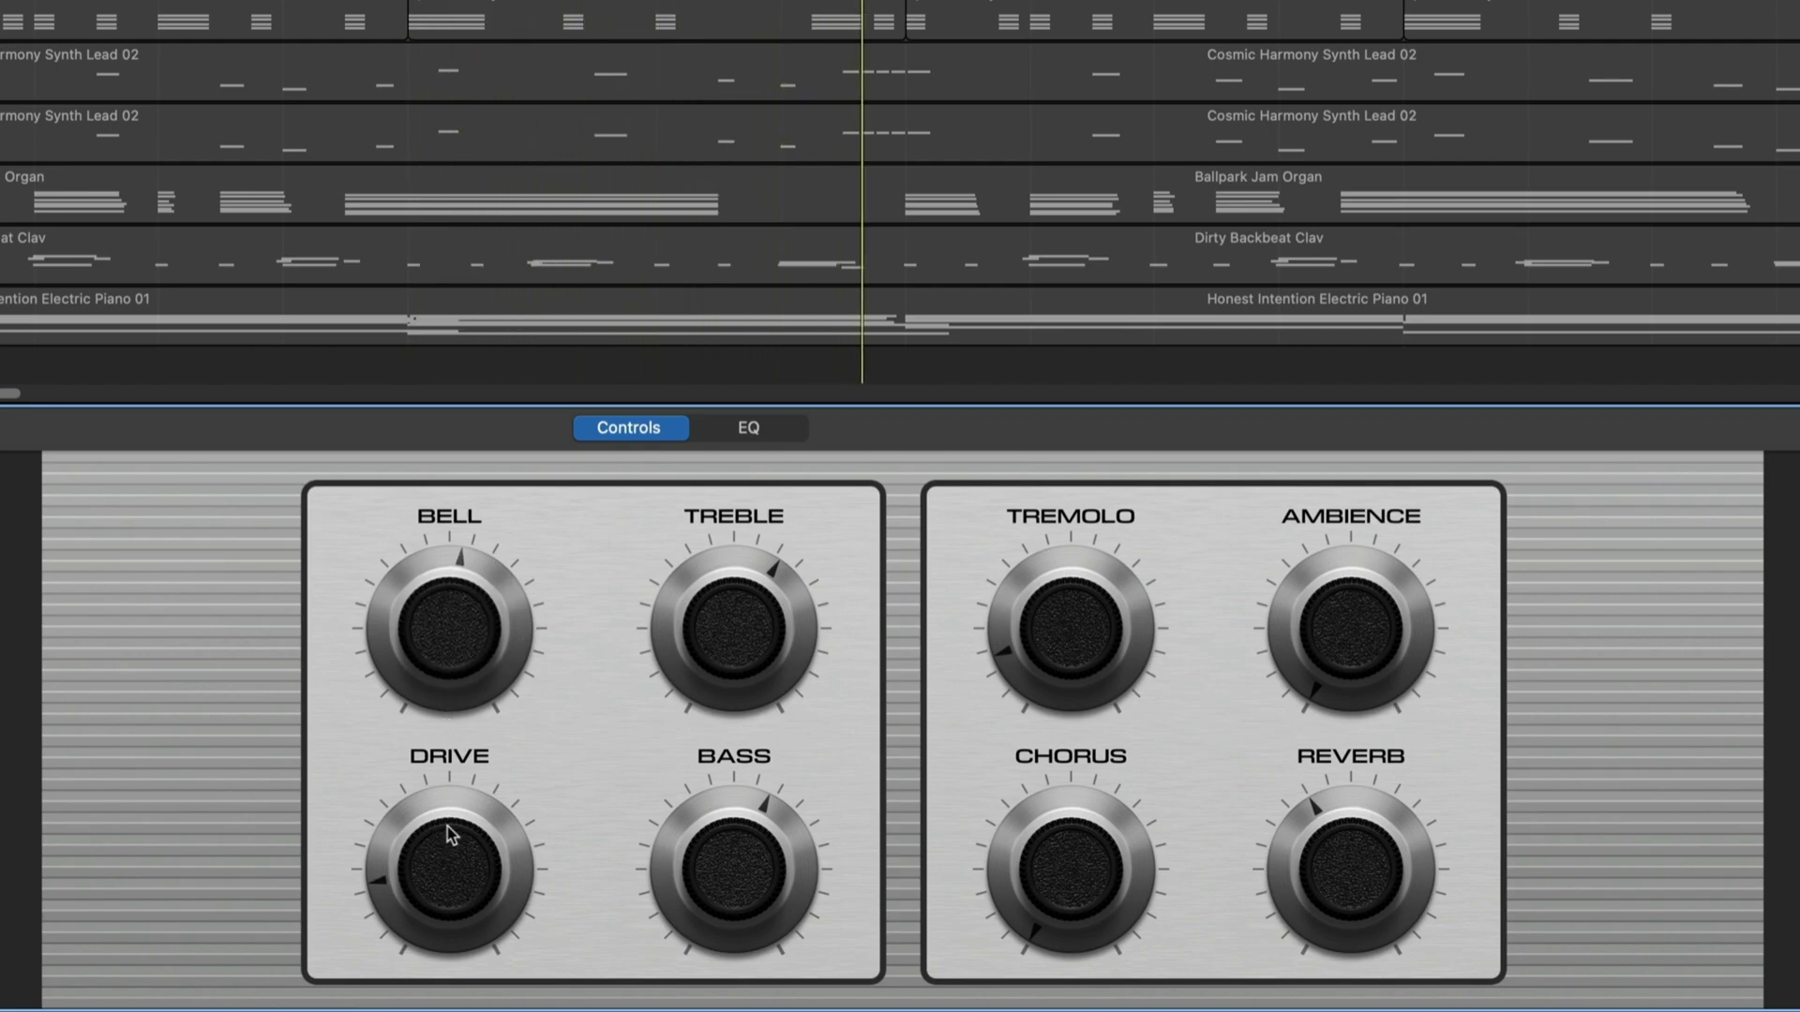
pyautogui.moveTo(447, 825)
pyautogui.mouseDown()
pyautogui.moveTo(485, 660)
pyautogui.moveTo(471, 555)
pyautogui.mouseUp()
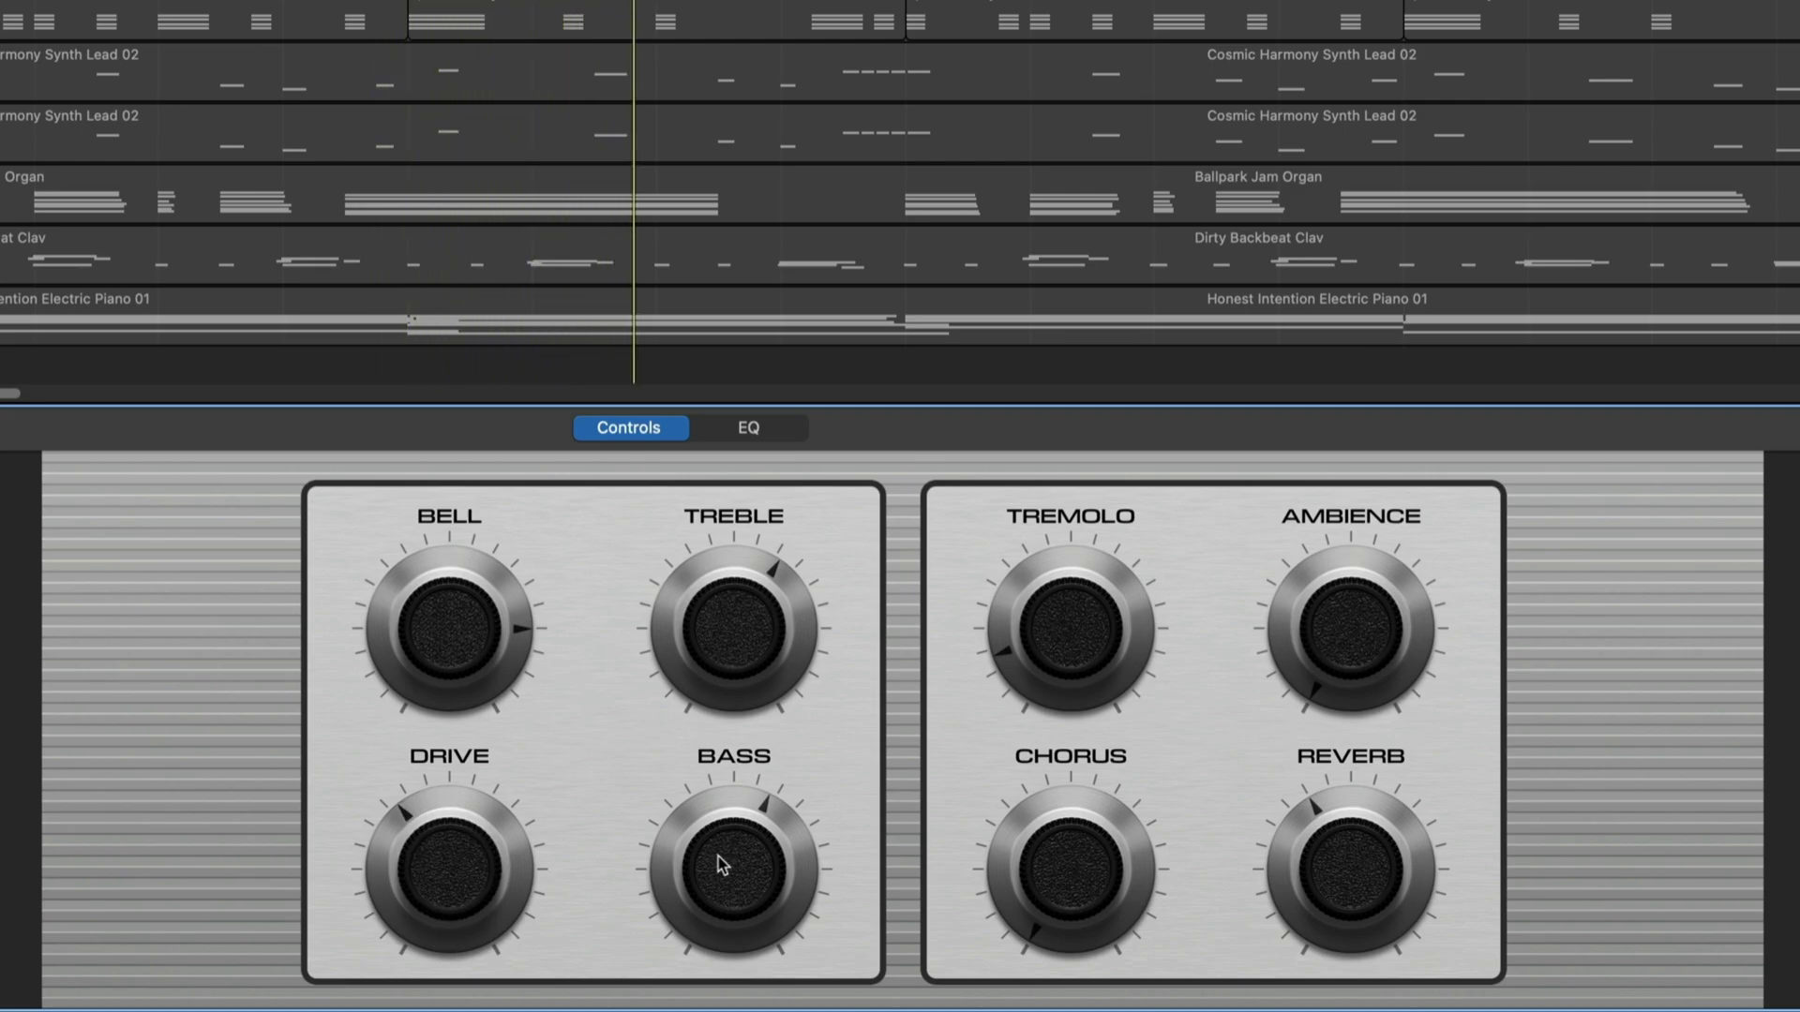
# - Raise Treble, ease Bell back slightly, and turn up Ambience and Reverb
pyautogui.moveTo(735, 643); pyautogui.dragTo(747, 604)
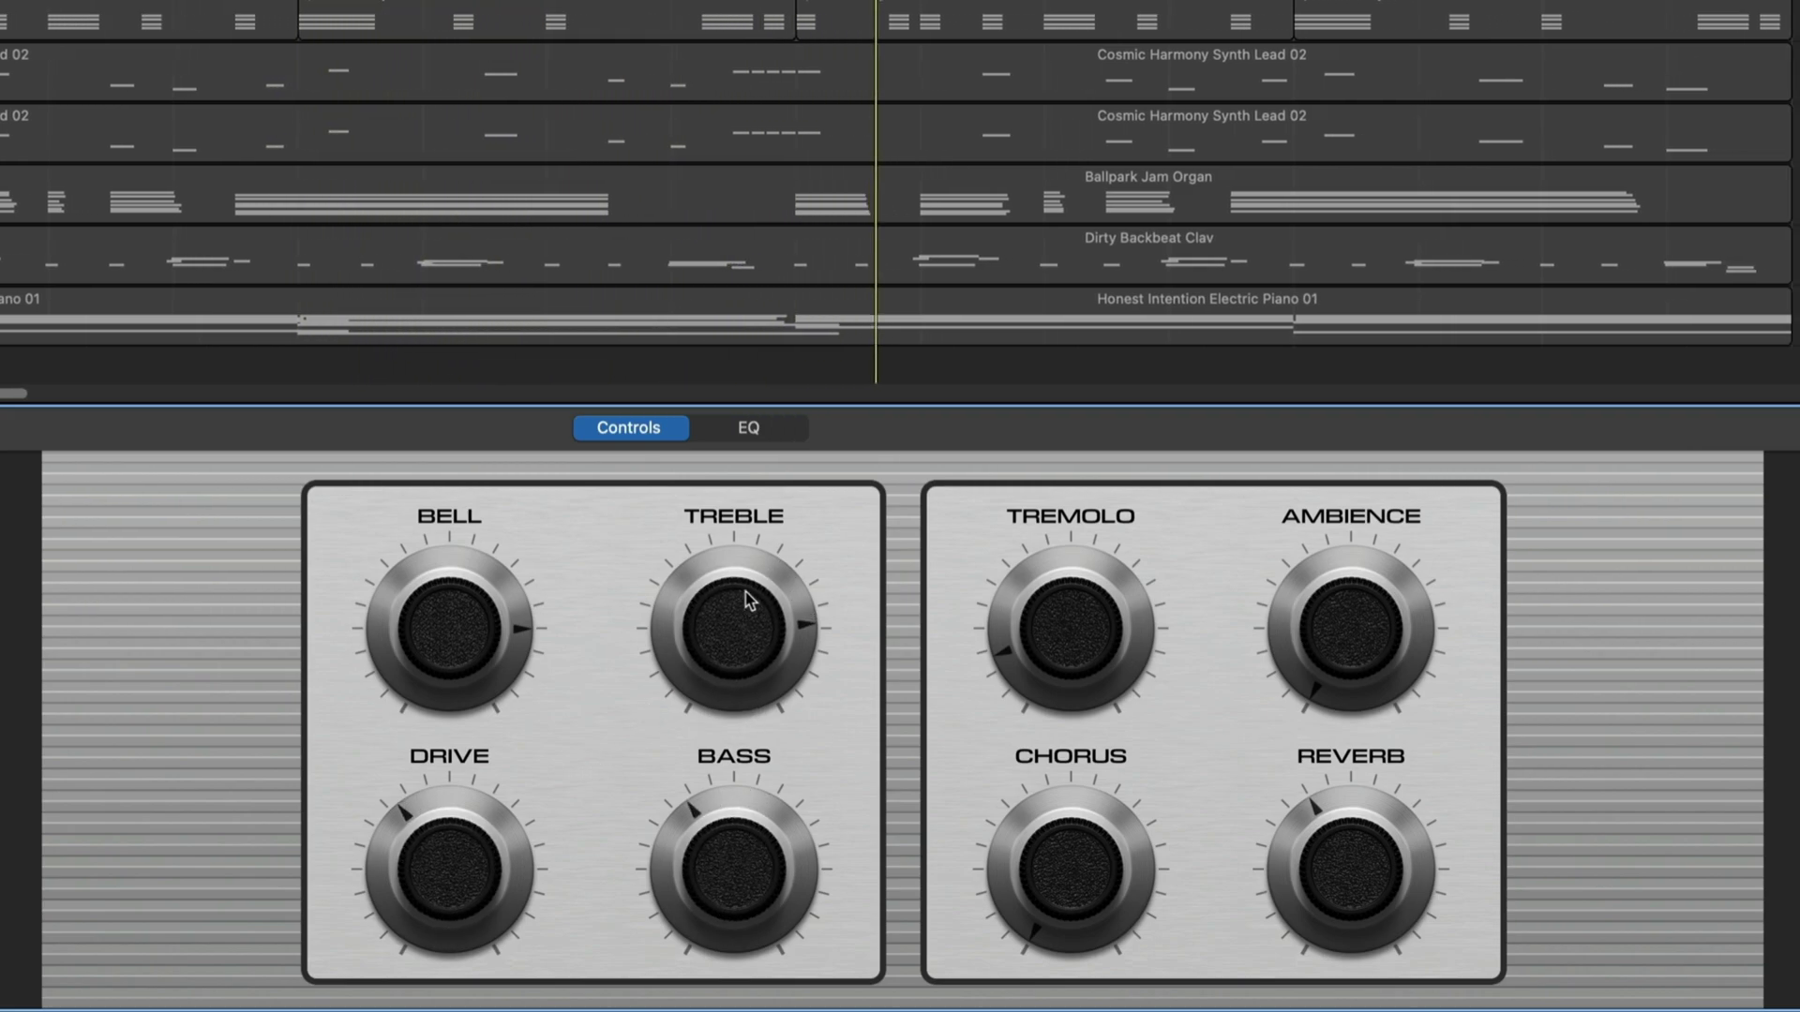
pyautogui.moveTo(414, 610); pyautogui.dragTo(413, 655)
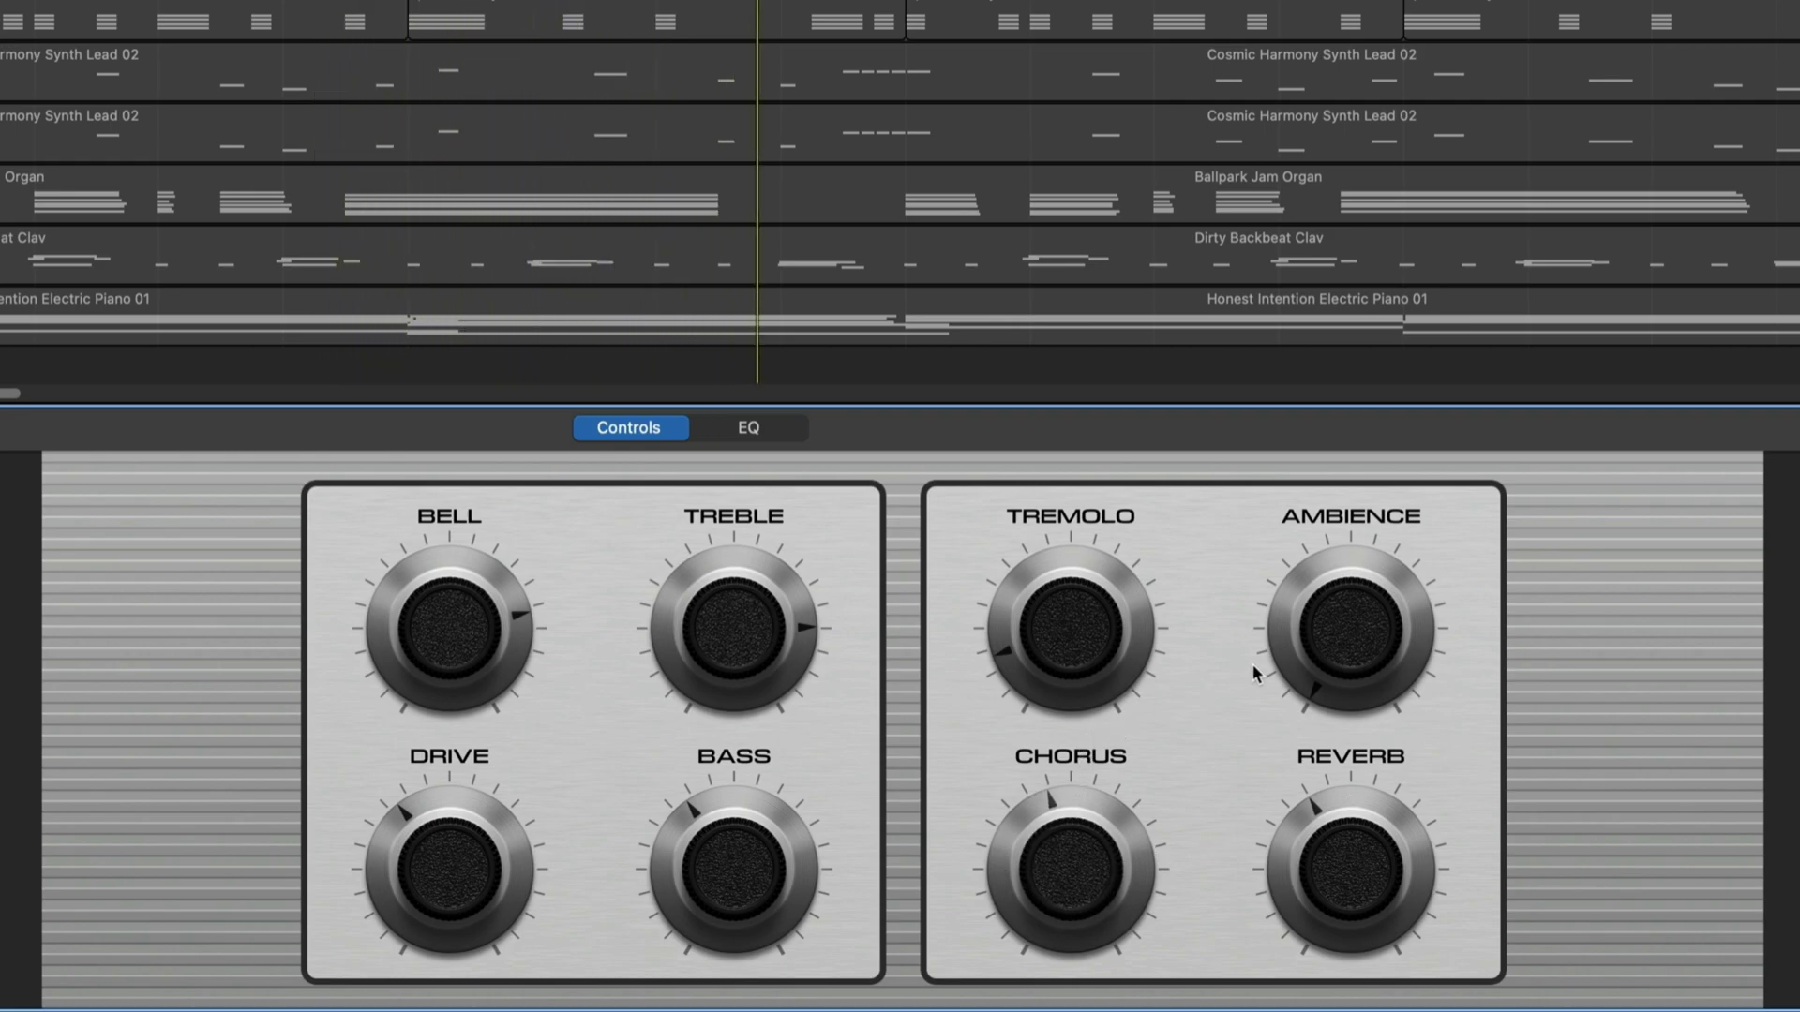
pyautogui.moveTo(1345, 635); pyautogui.dragTo(1394, 430)
pyautogui.moveTo(1350, 863); pyautogui.dragTo(1371, 696)
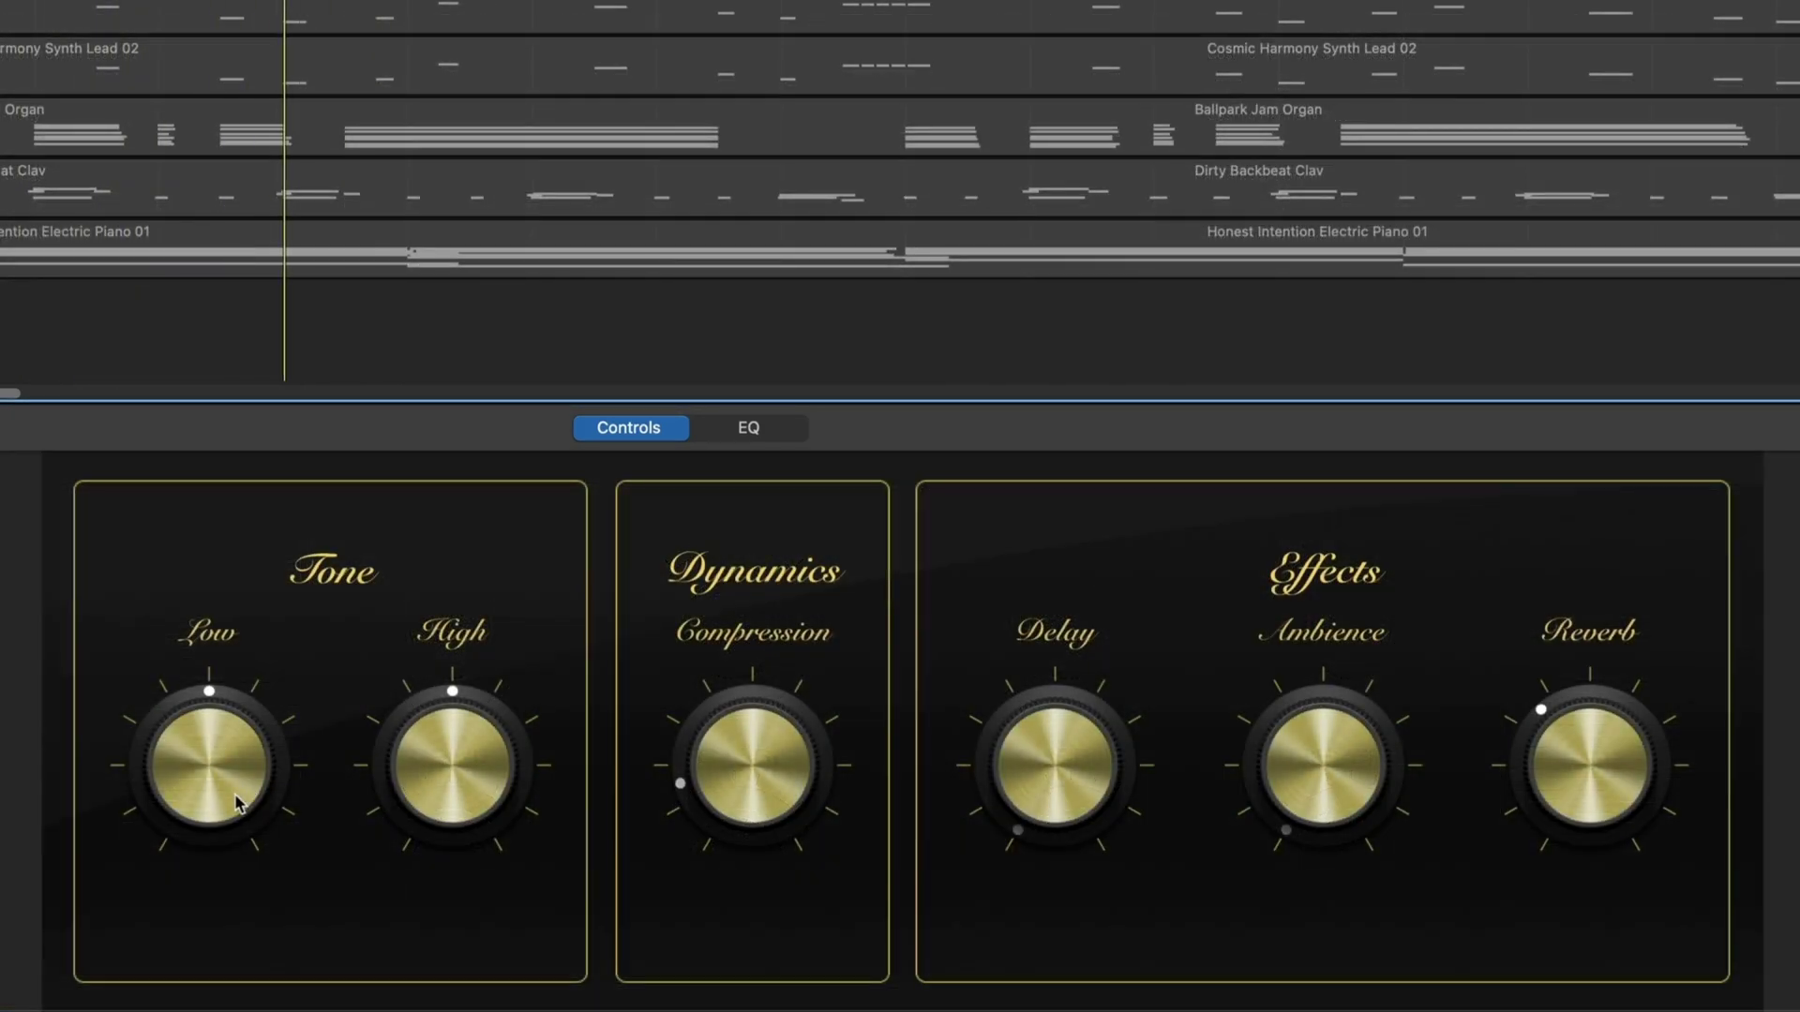
# - Boost Low, set Delay to about halfway, and turn up Ambience
pyautogui.moveTo(217, 791); pyautogui.dragTo(215, 771)
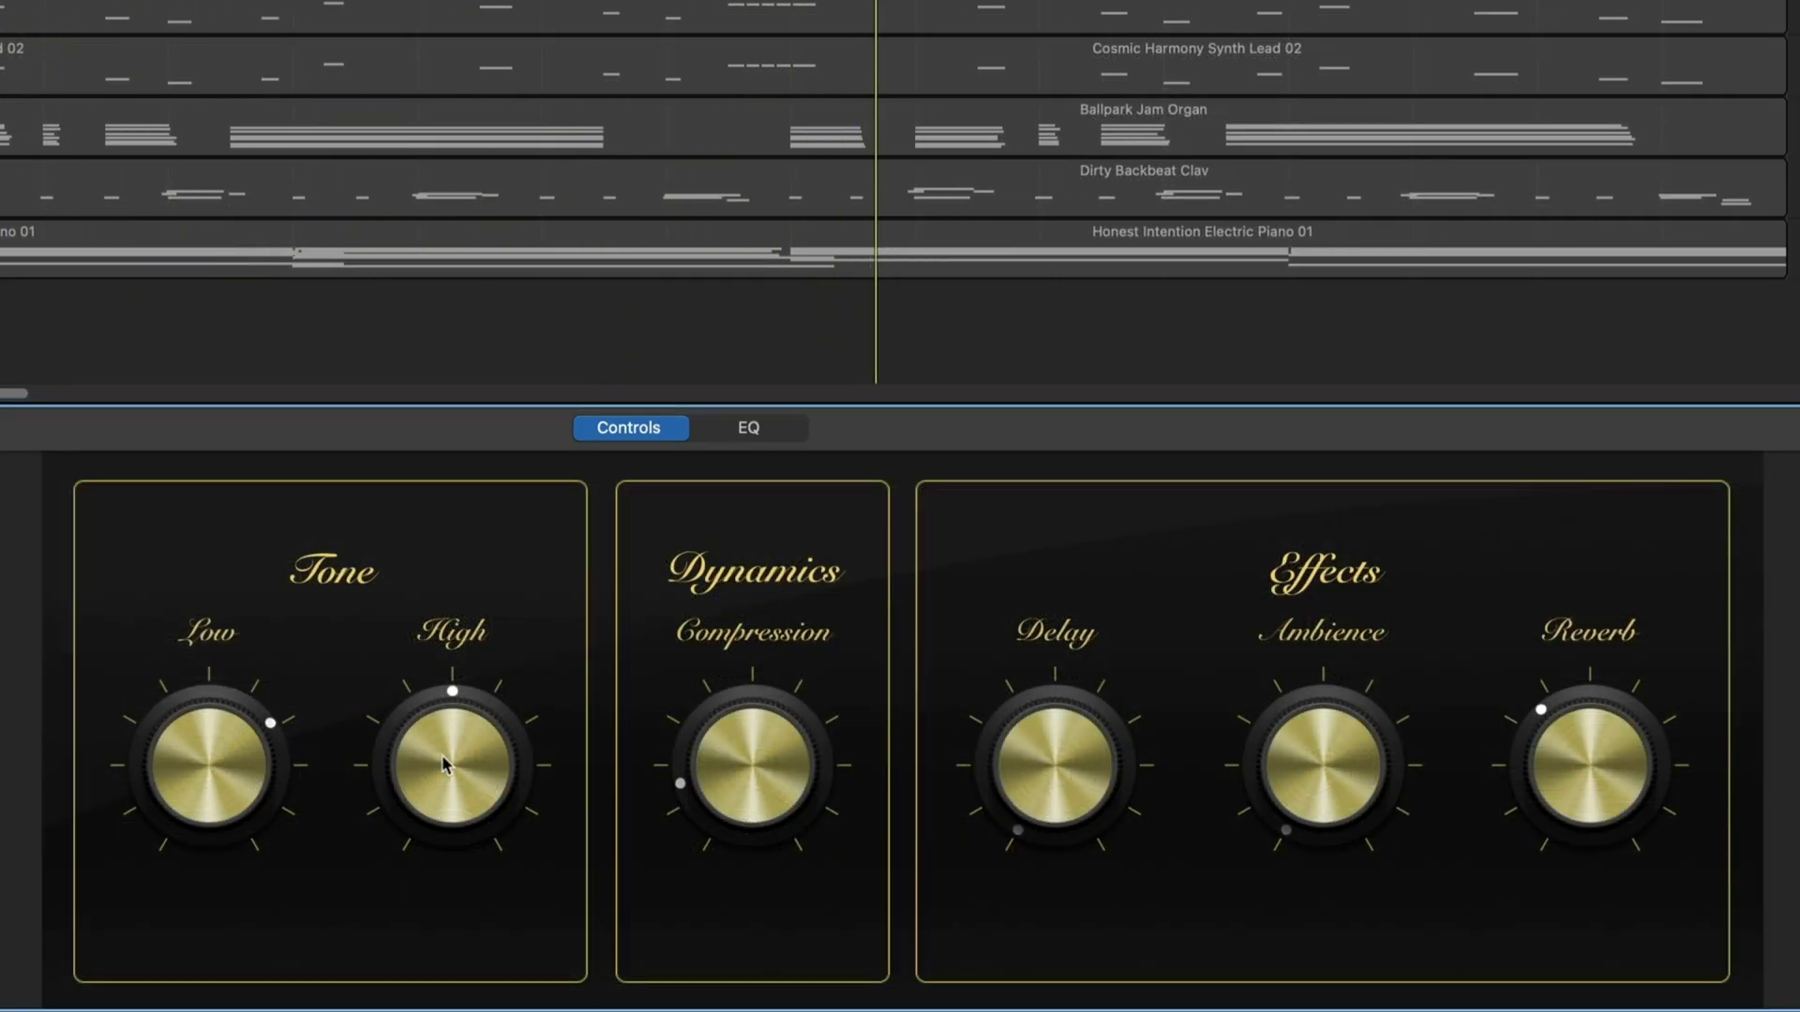
pyautogui.moveTo(450, 788); pyautogui.dragTo(444, 849)
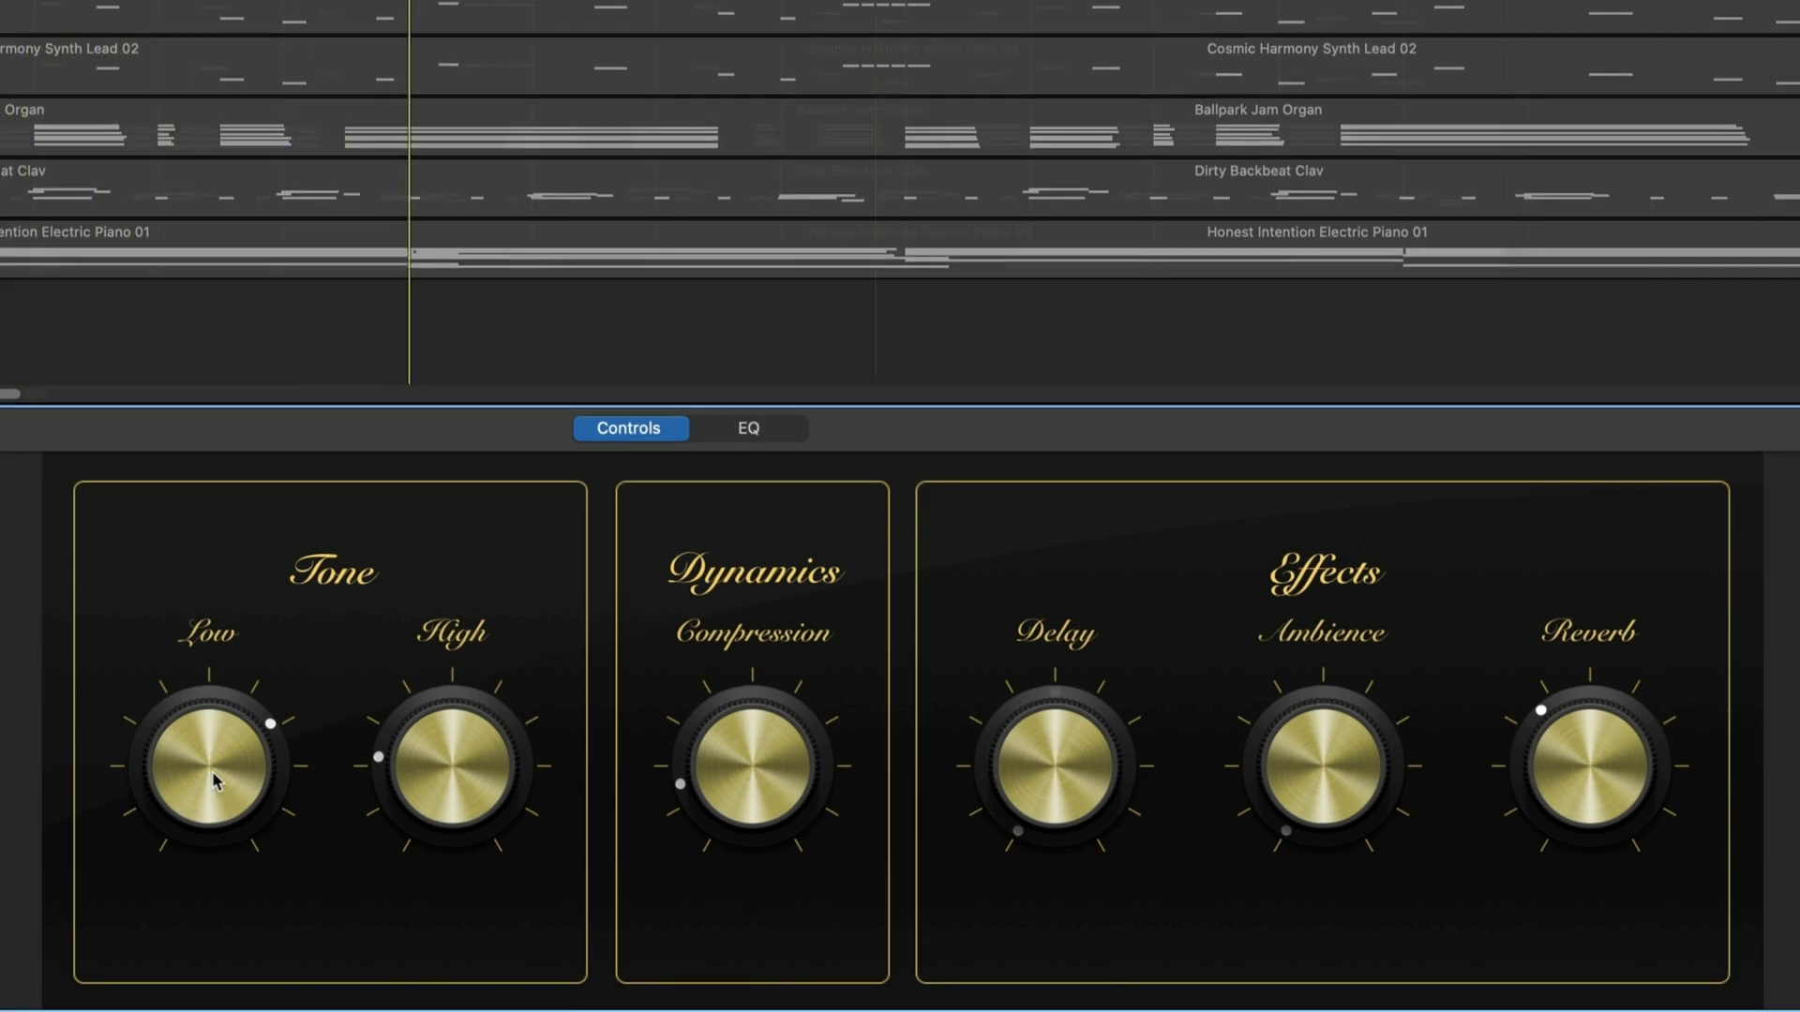
pyautogui.moveTo(1055, 780); pyautogui.dragTo(1080, 709)
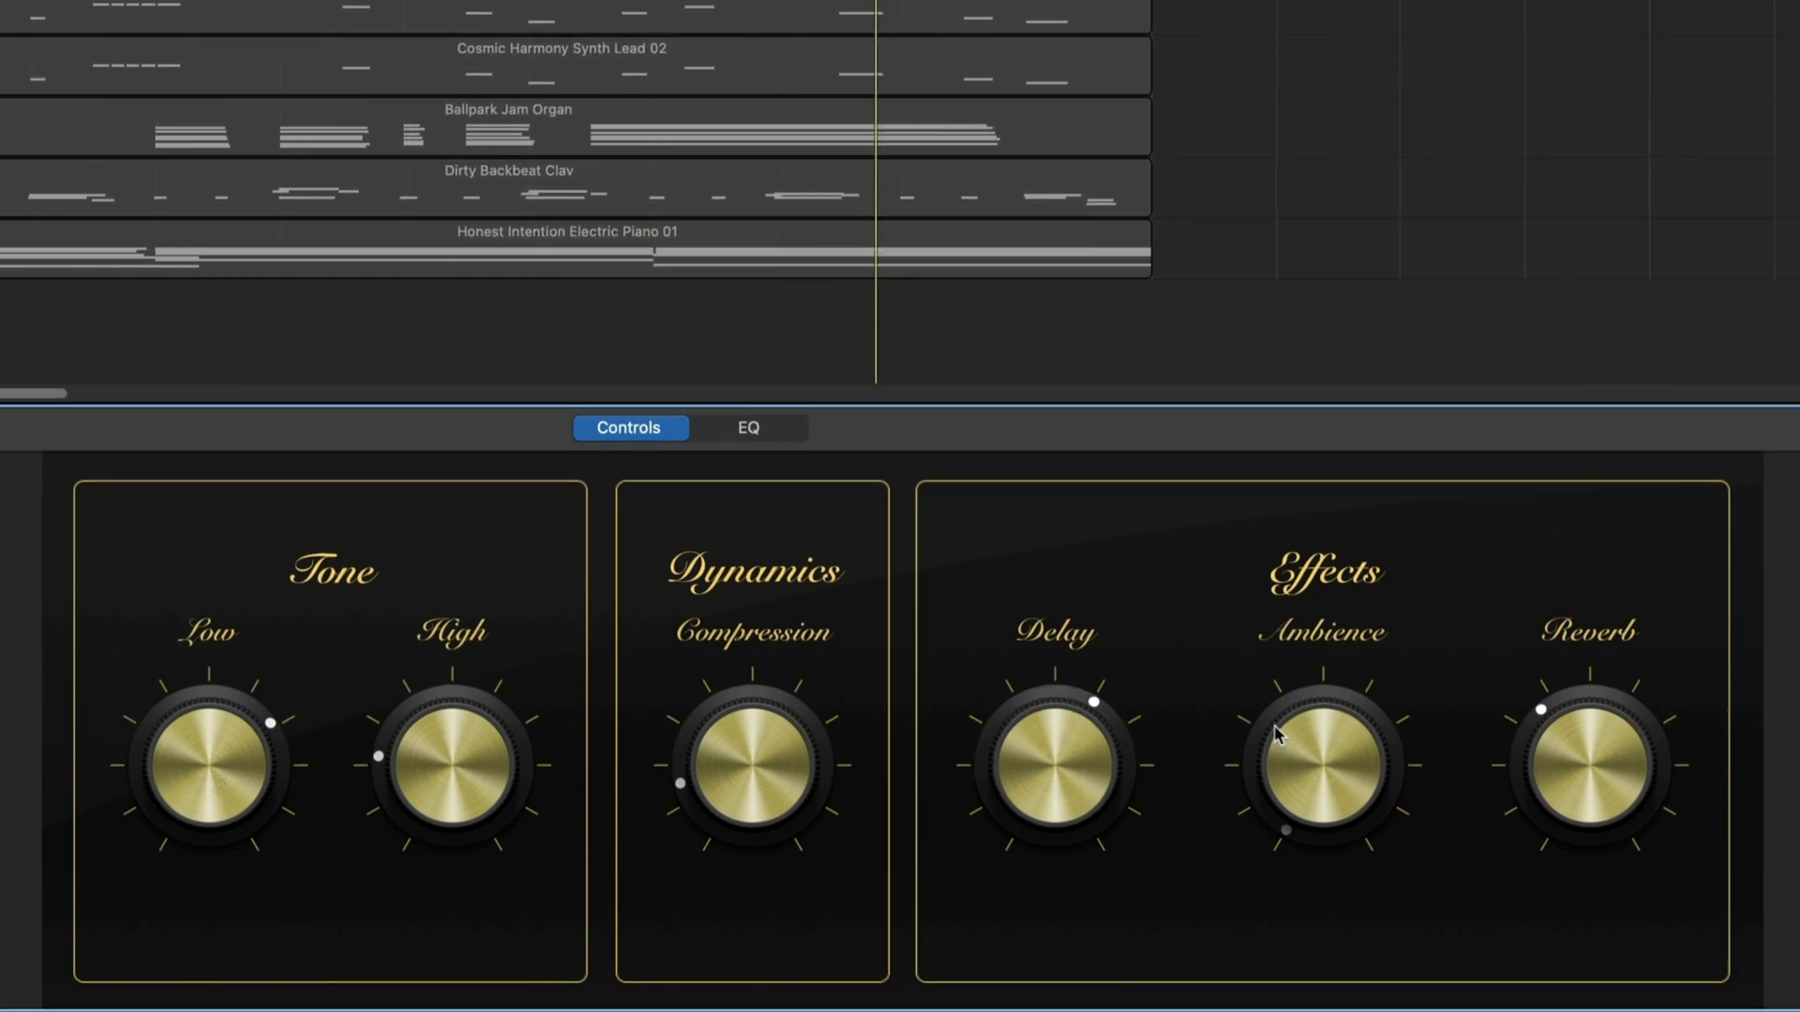
pyautogui.moveTo(1301, 781); pyautogui.dragTo(1354, 732)
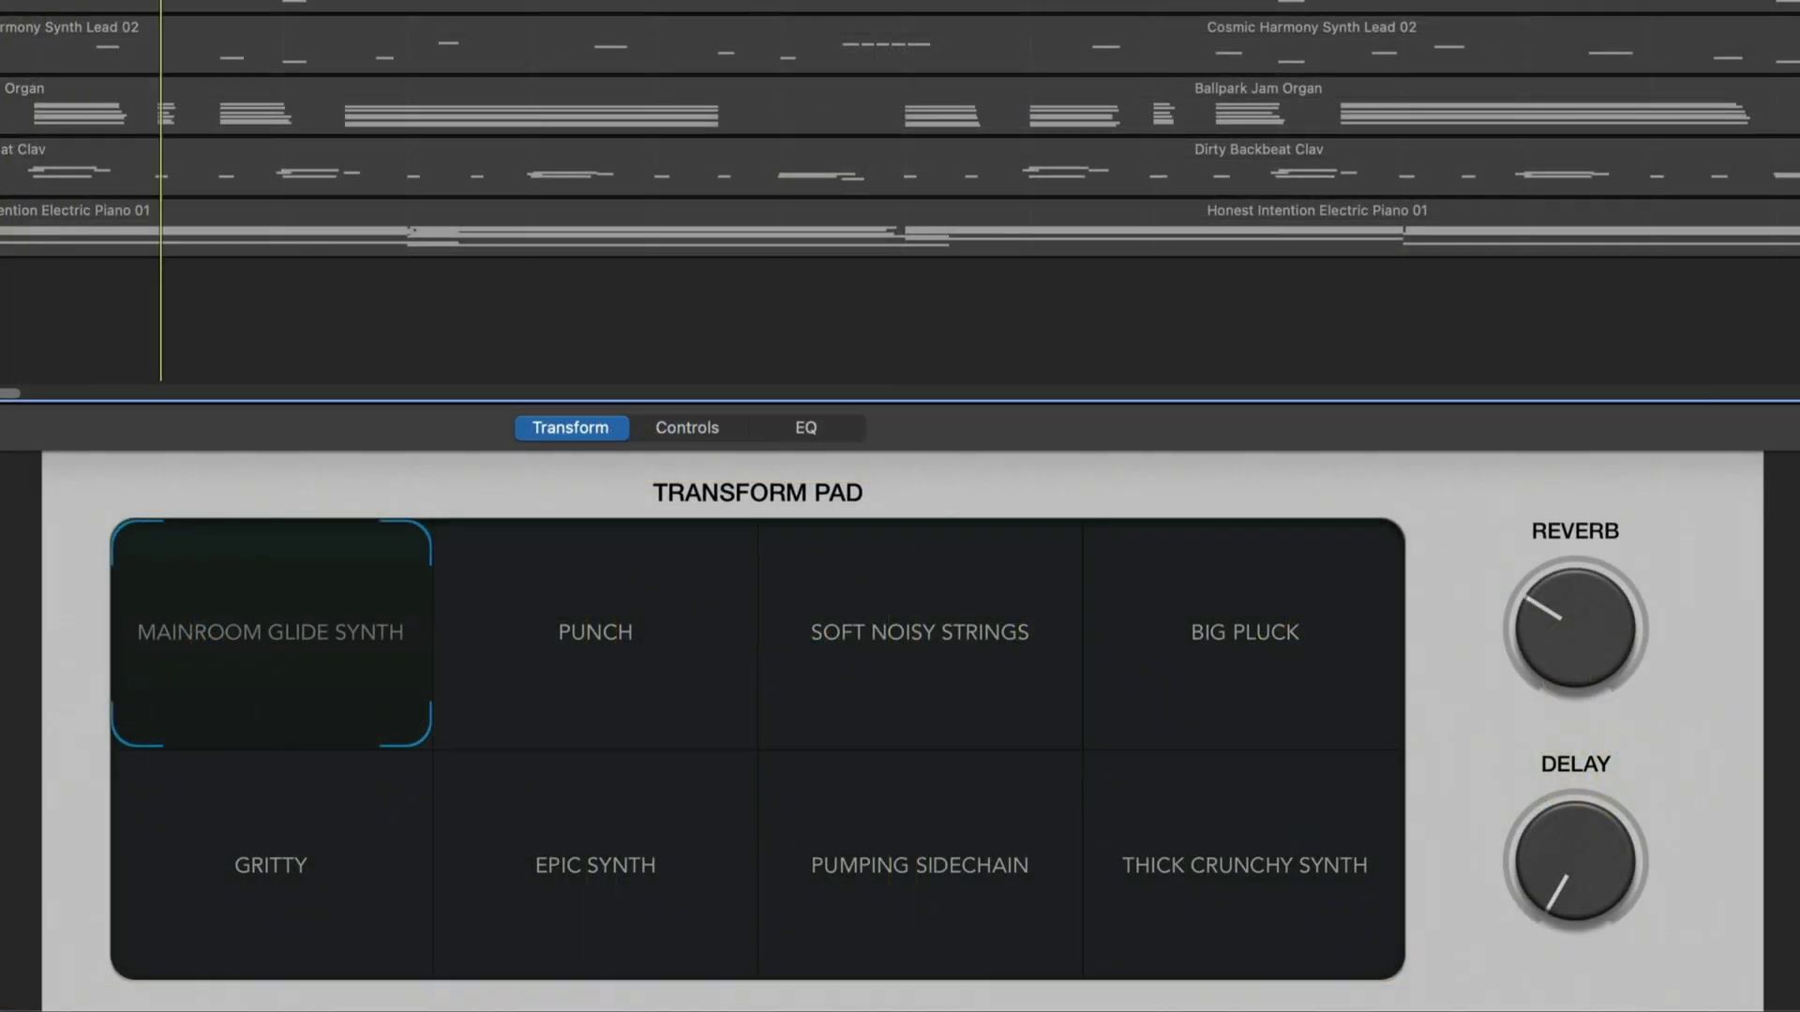
# - Audition the Punch, Soft Noisy Strings, Big Pluck and Pumping Sidechain transform pads
pyautogui.click(587, 648)
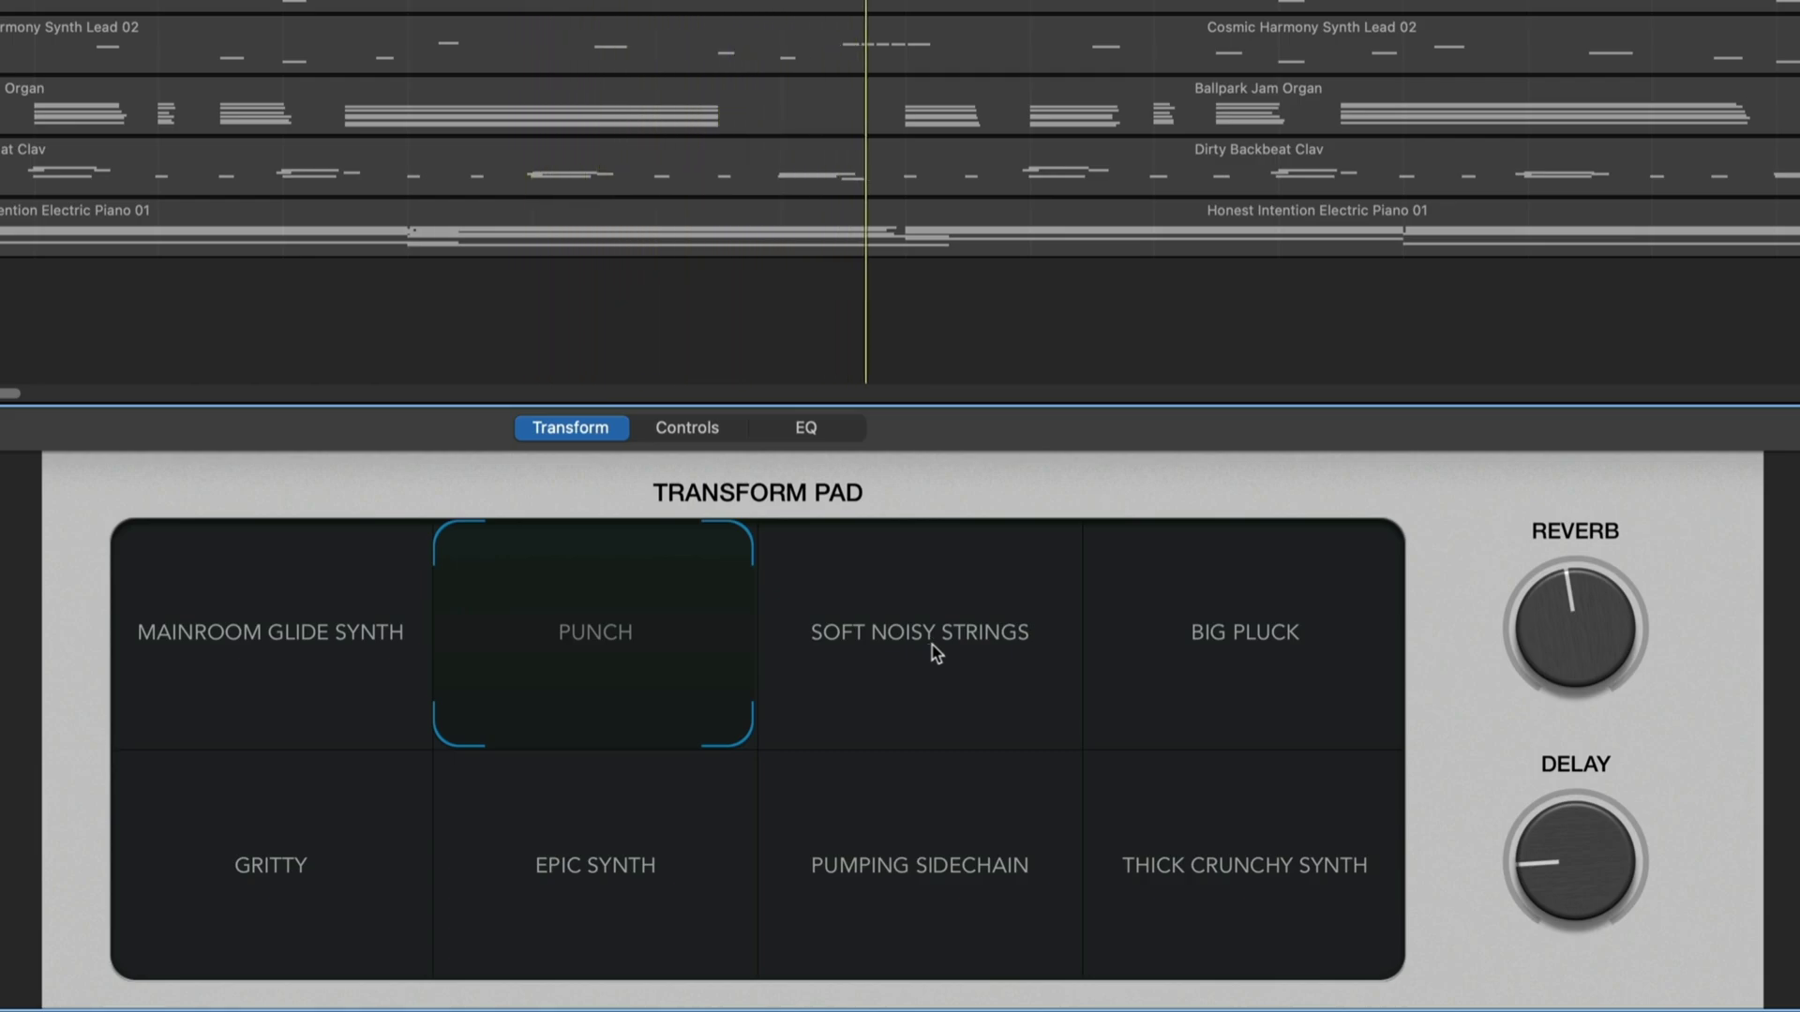
pyautogui.click(966, 648)
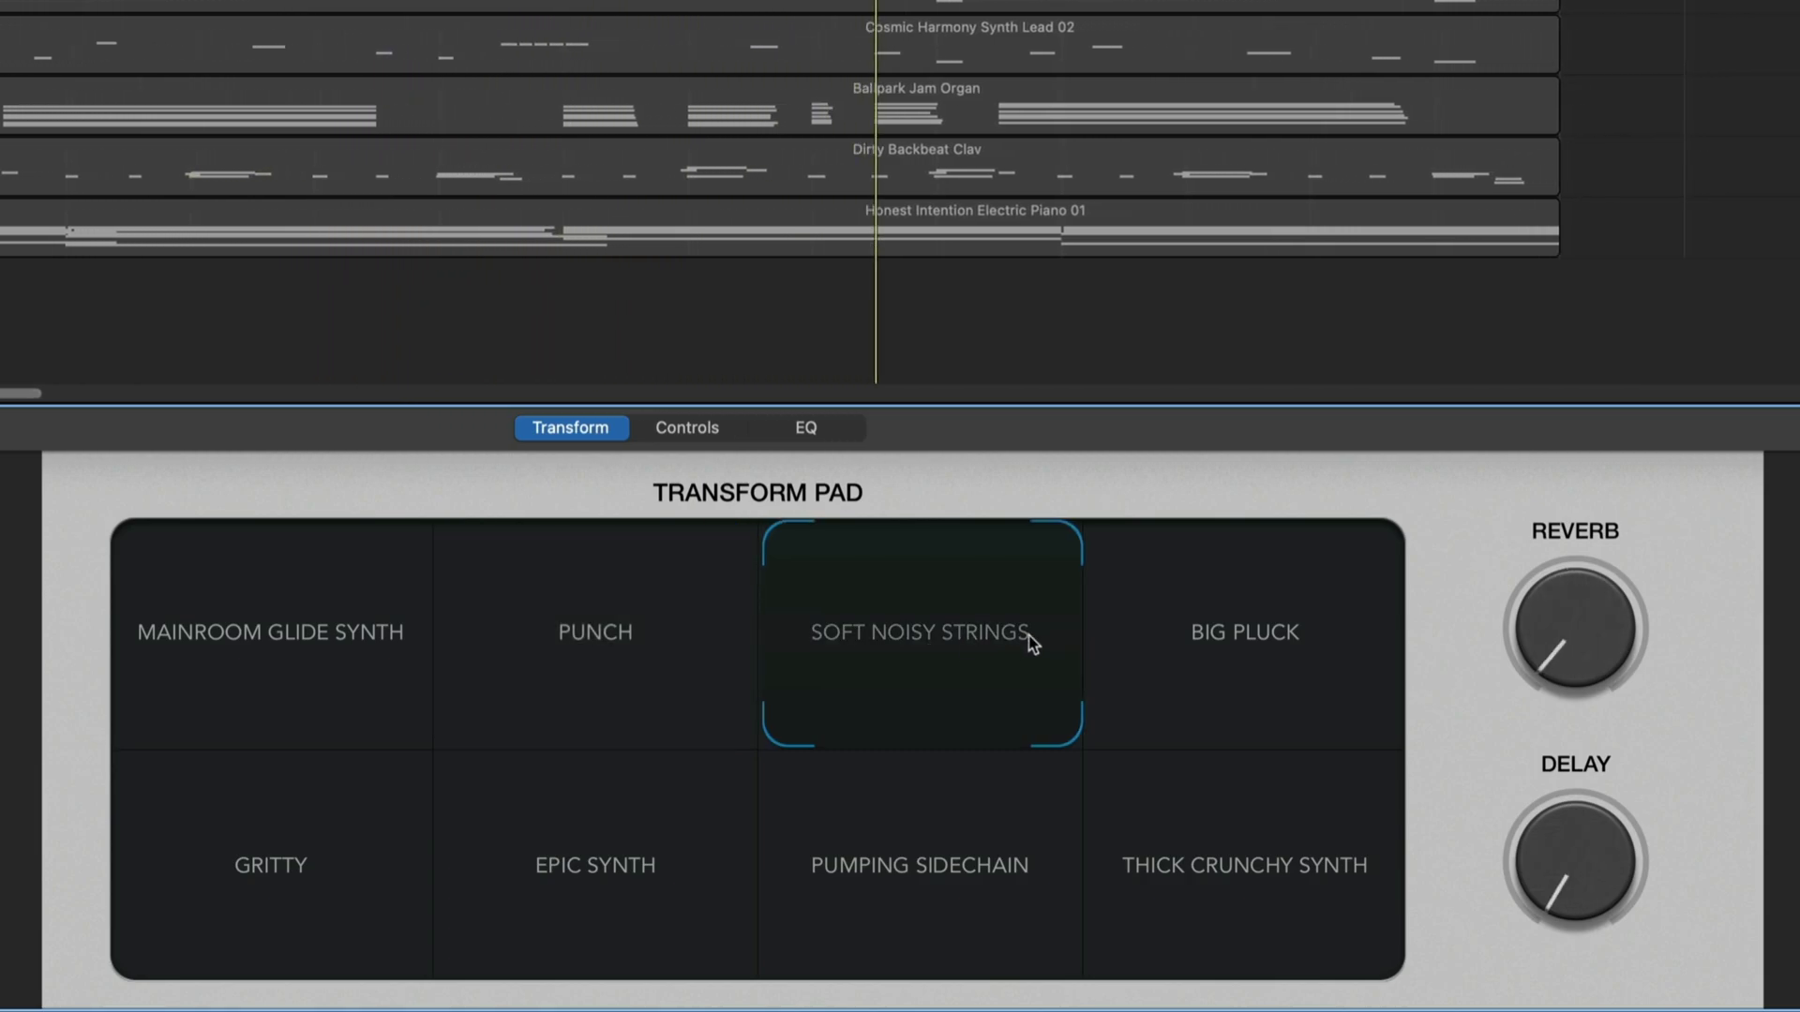
pyautogui.click(1279, 662)
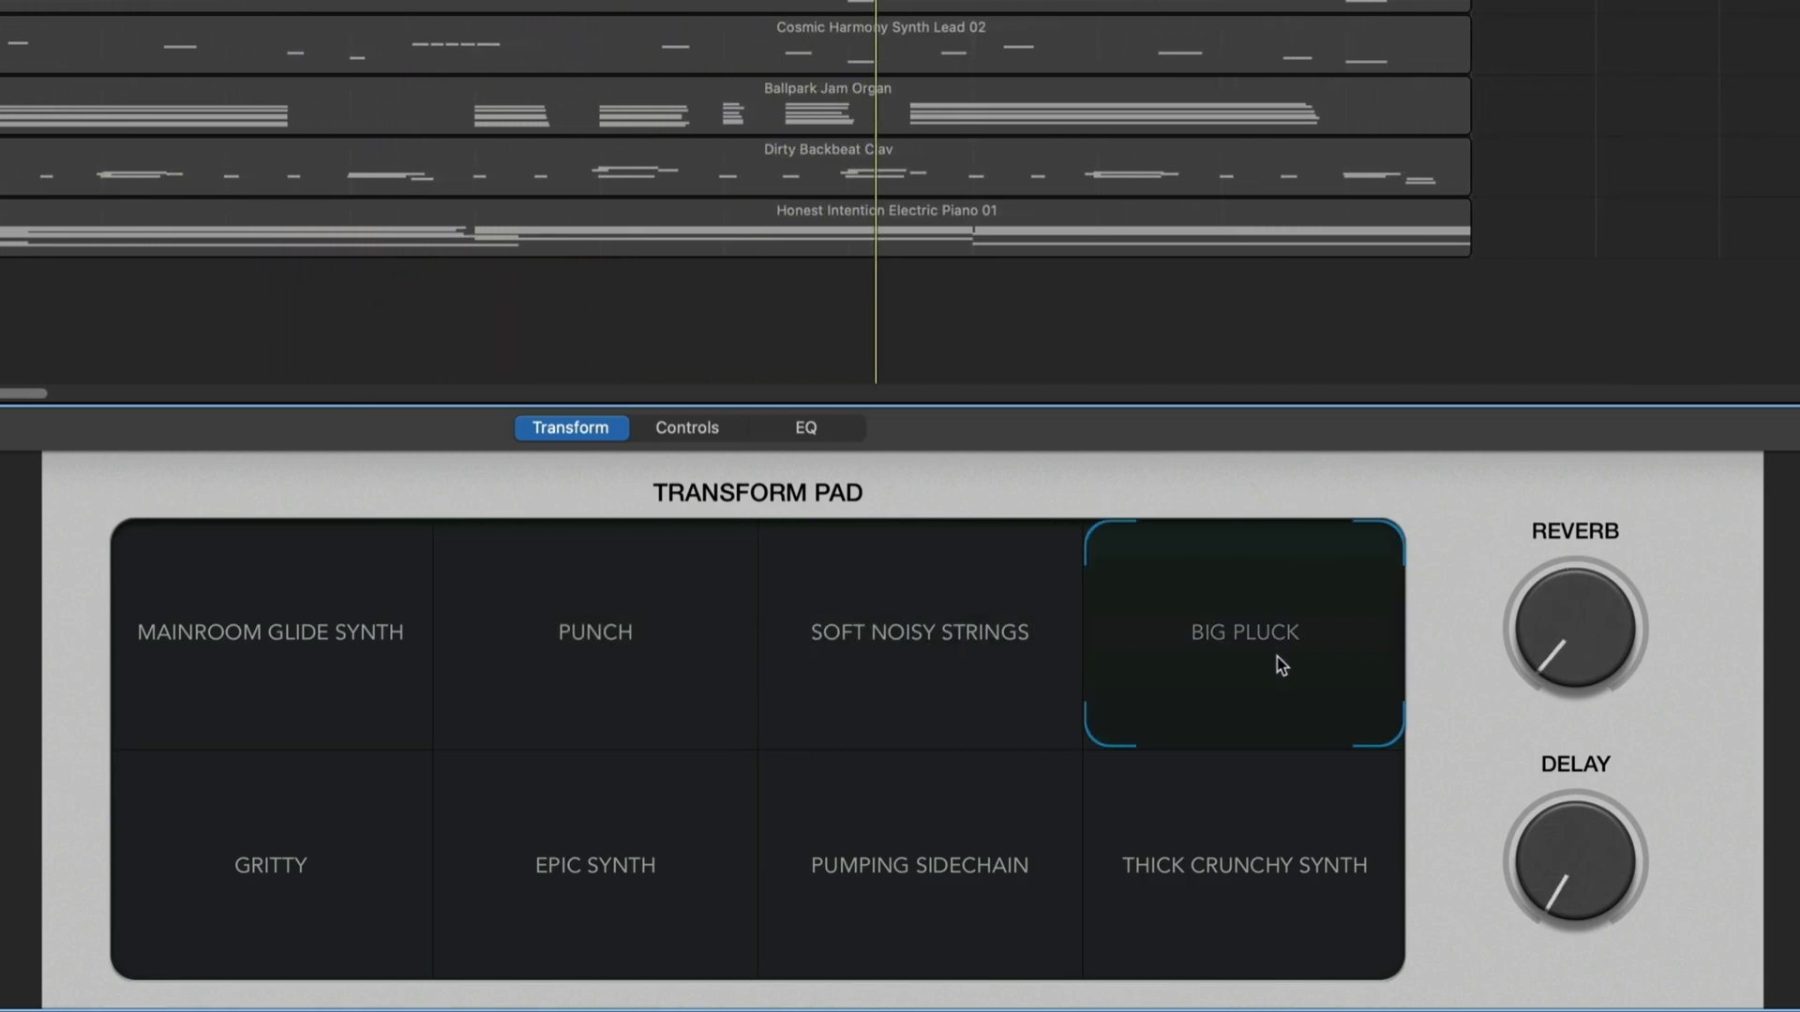
pyautogui.click(929, 853)
pyautogui.click(648, 870)
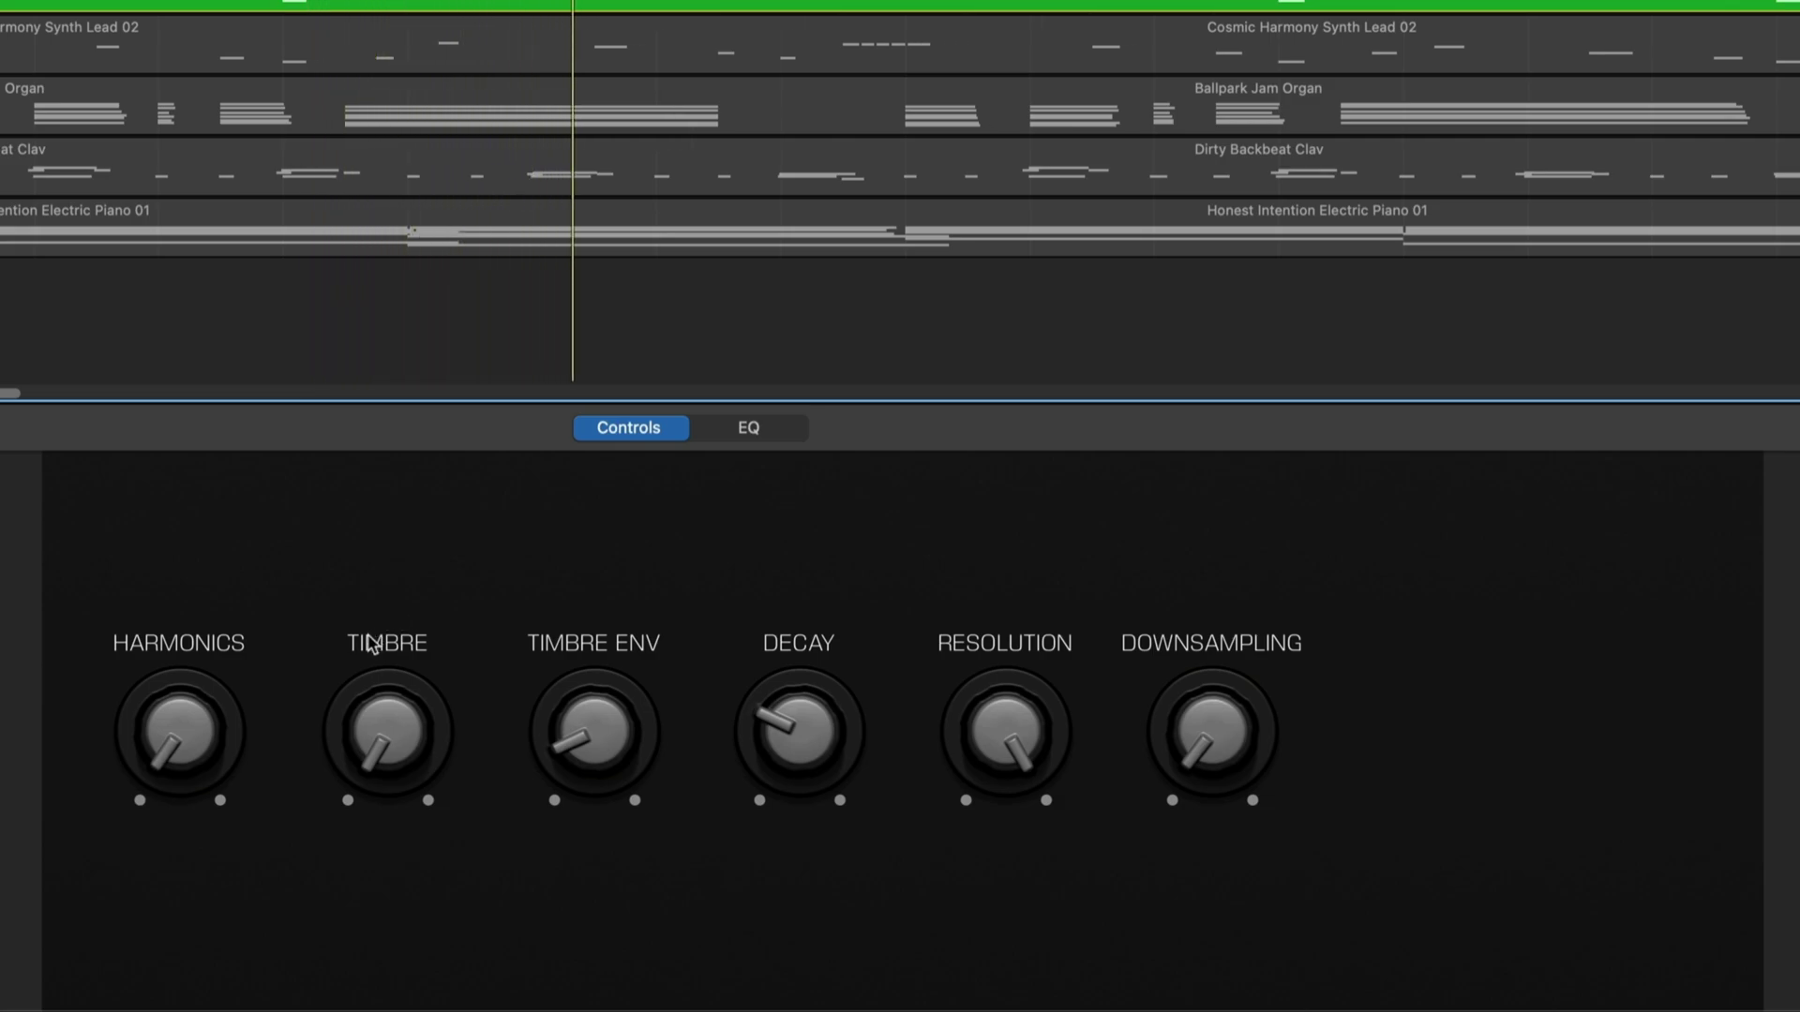
# - Turn the synth's Timbre knob well up
pyautogui.moveTo(398, 703)
pyautogui.mouseDown()
pyautogui.moveTo(425, 587)
pyautogui.moveTo(516, 418)
pyautogui.mouseUp()
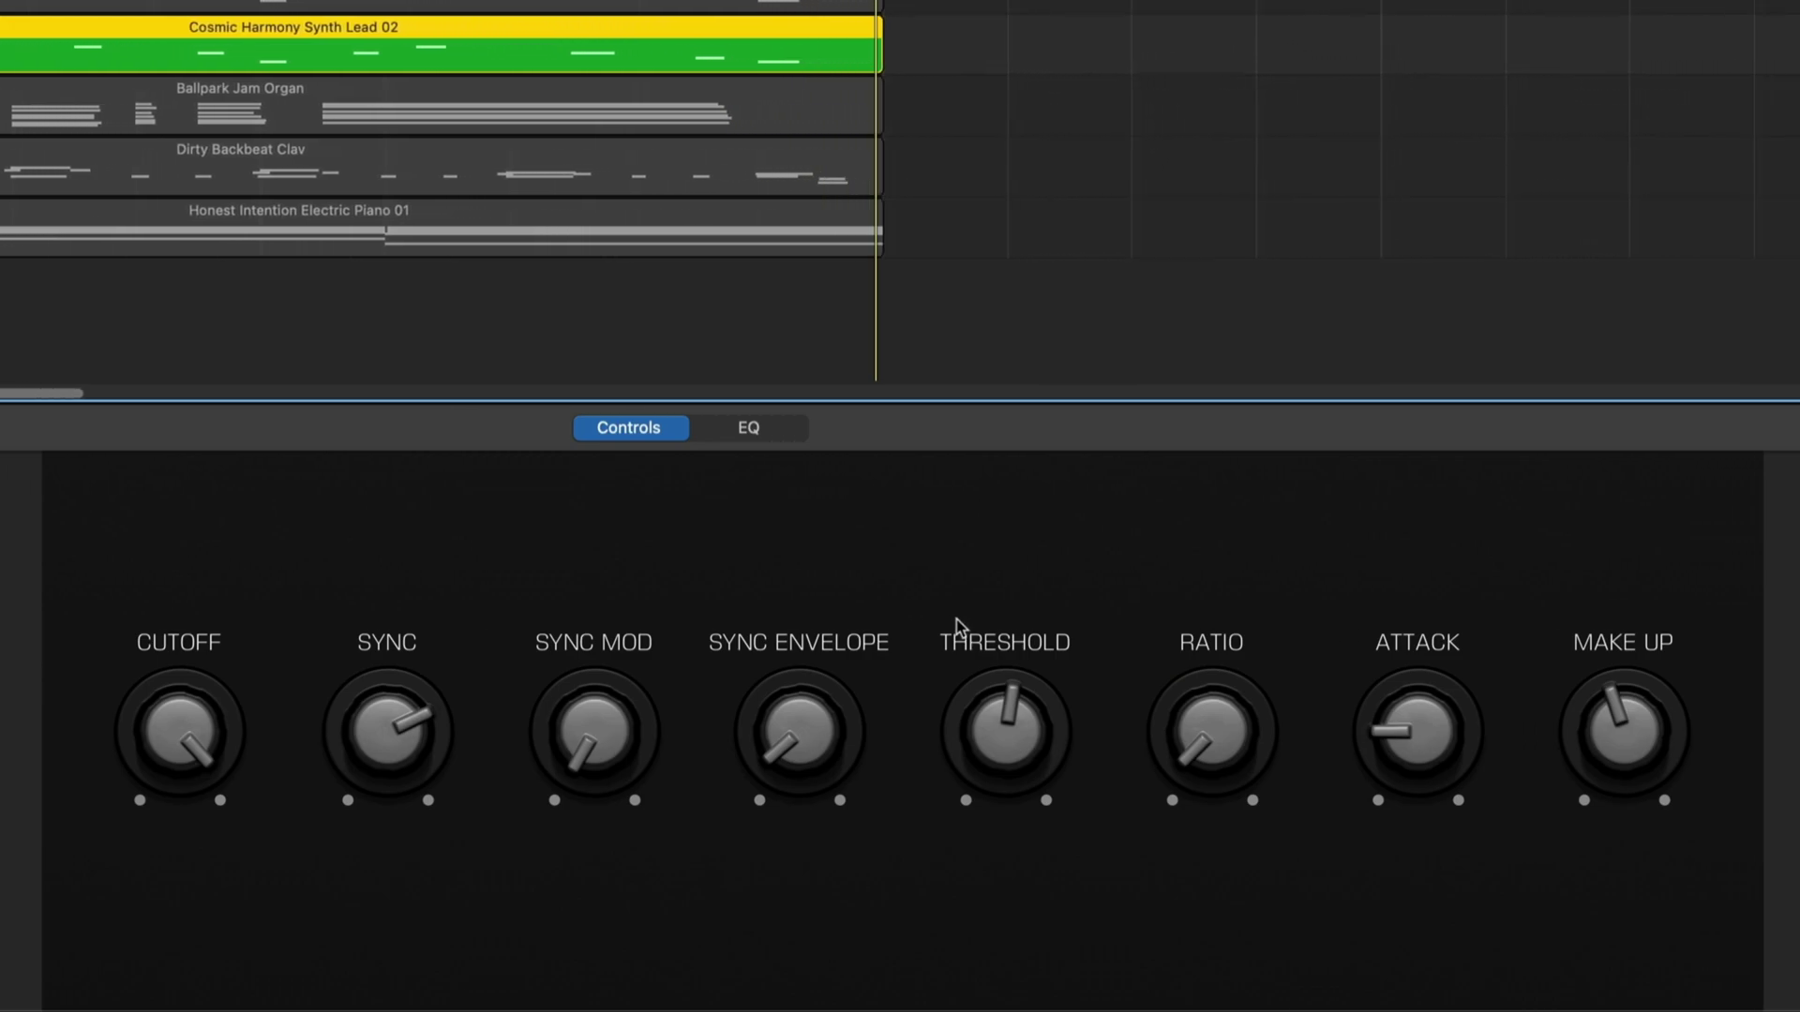
# - Turn up the synth lead's Cutoff, then select the Ballpark Jam Organ track
pyautogui.click(180, 743)
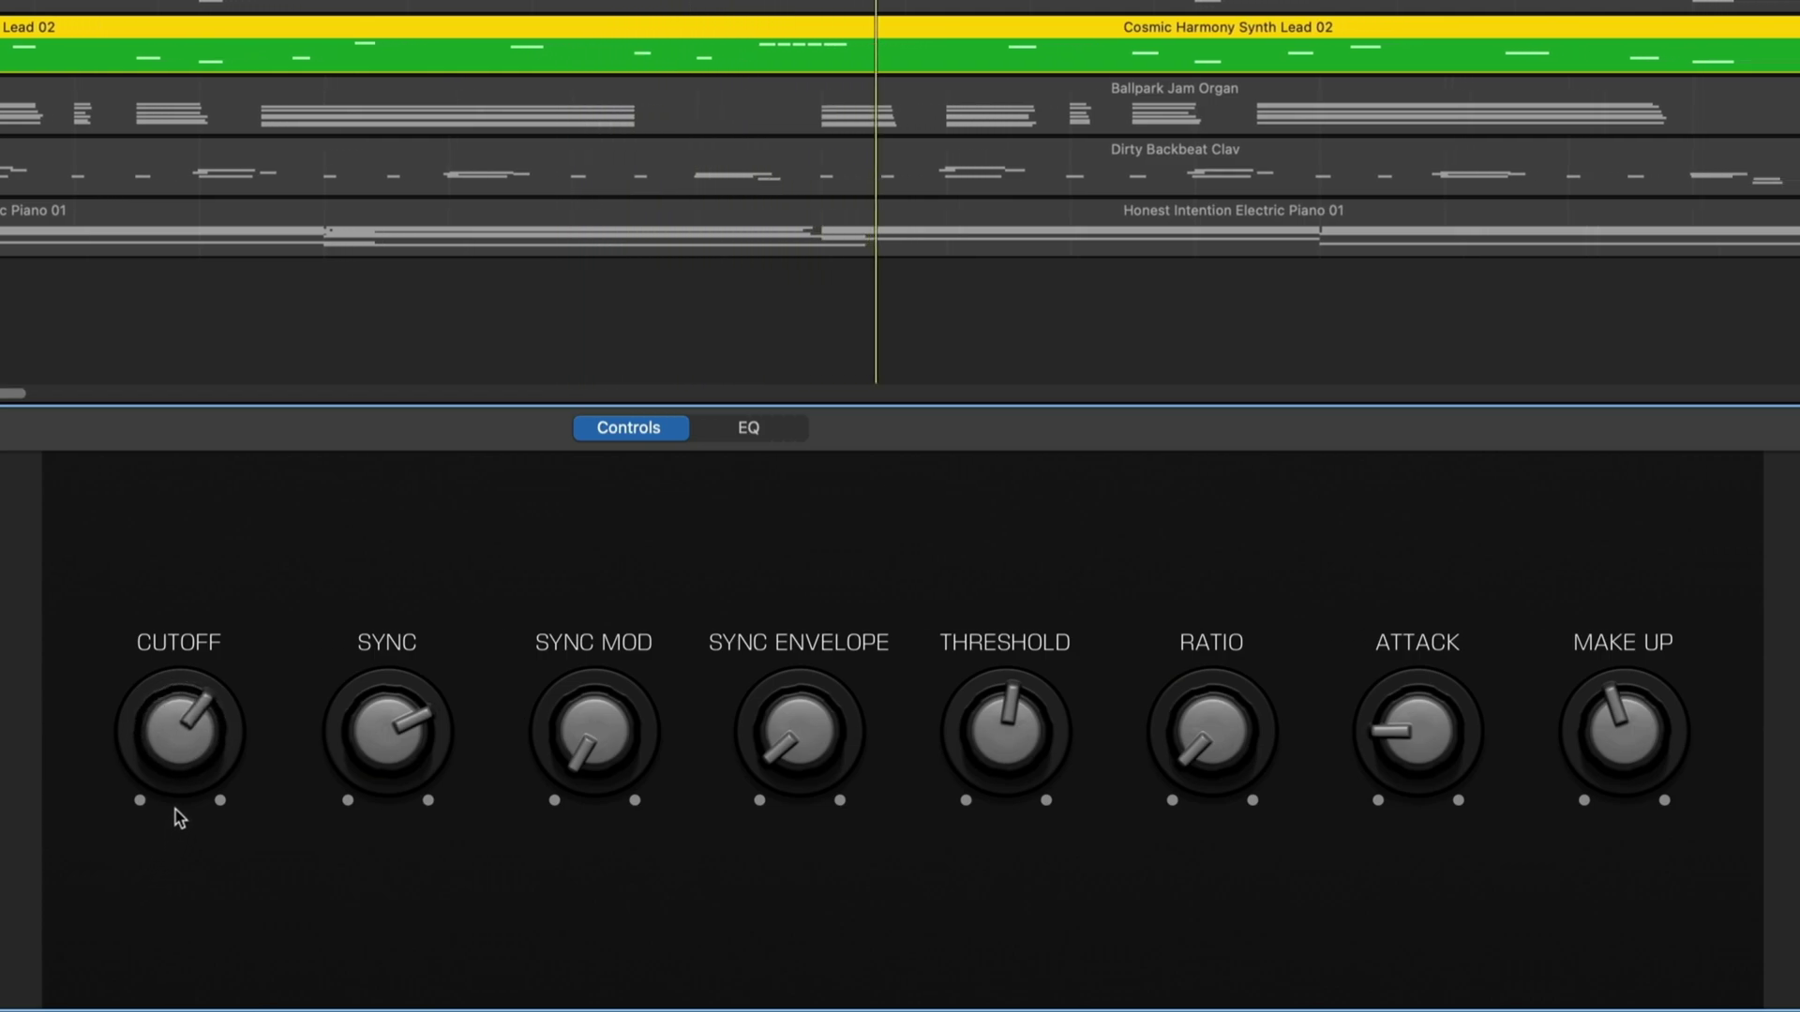
pyautogui.moveTo(177, 822)
pyautogui.mouseDown()
pyautogui.moveTo(193, 779)
pyautogui.moveTo(188, 956)
pyautogui.mouseUp()
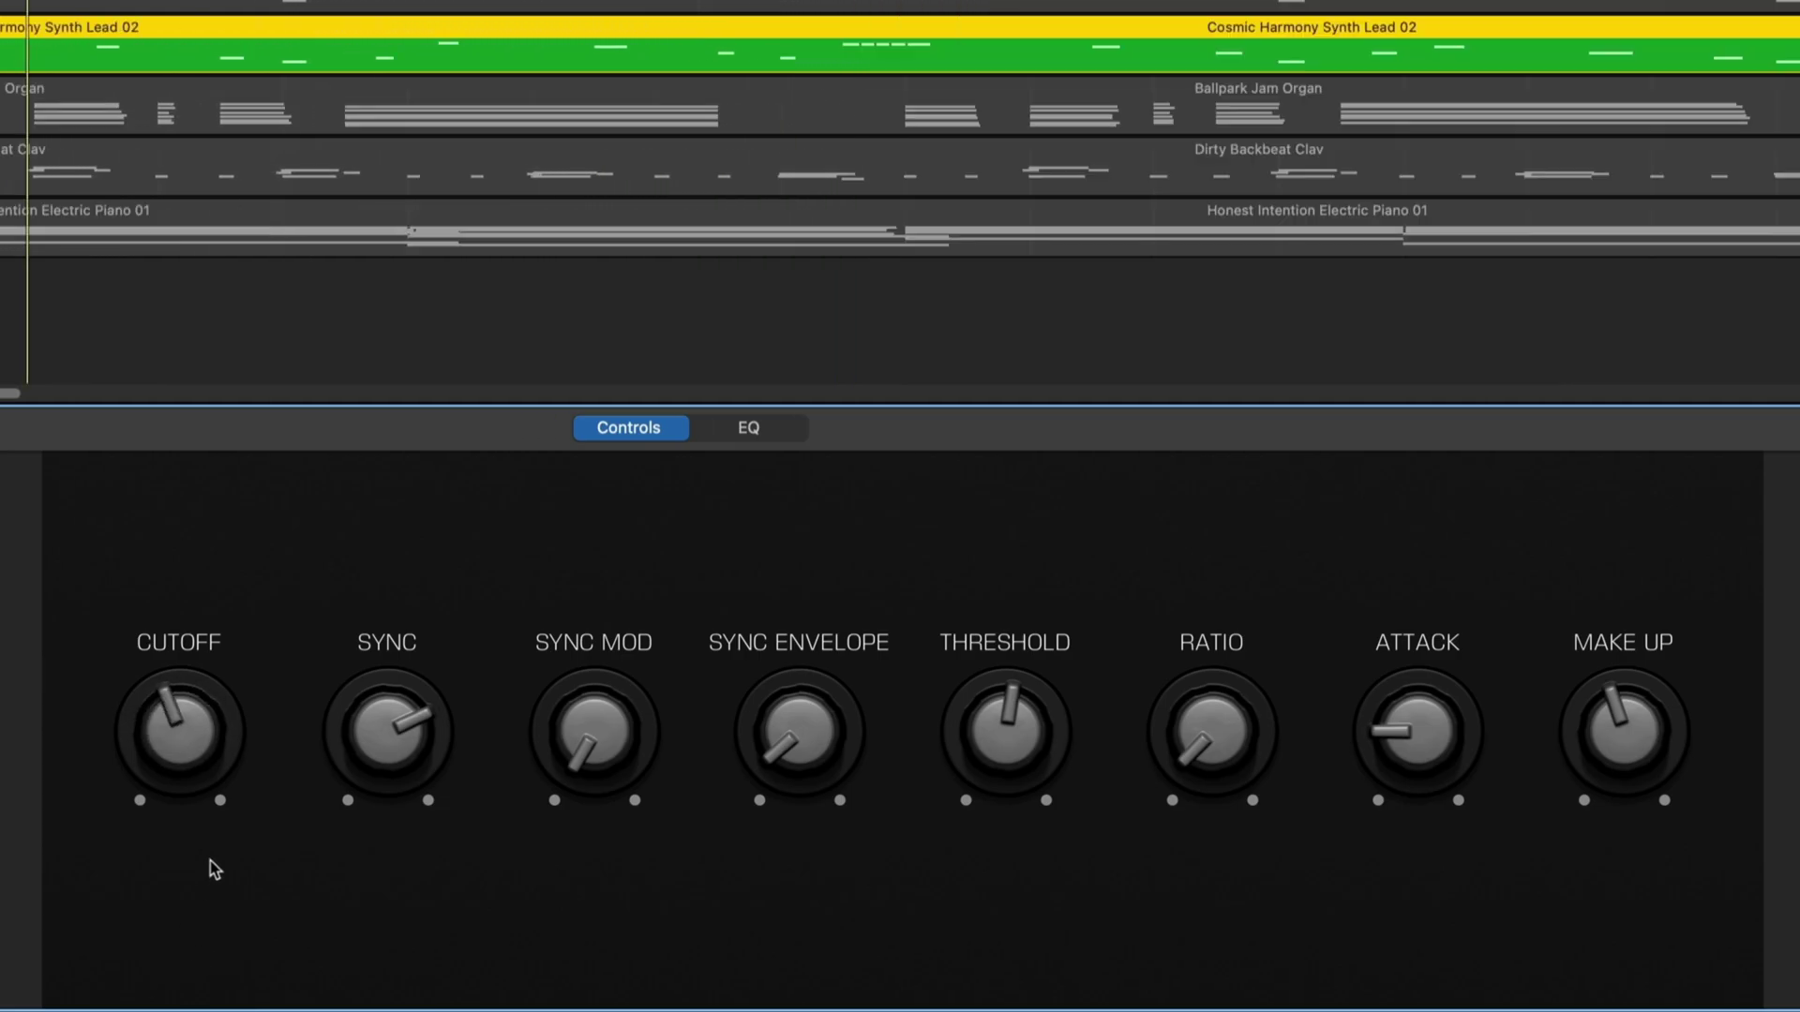
pyautogui.press('Down')
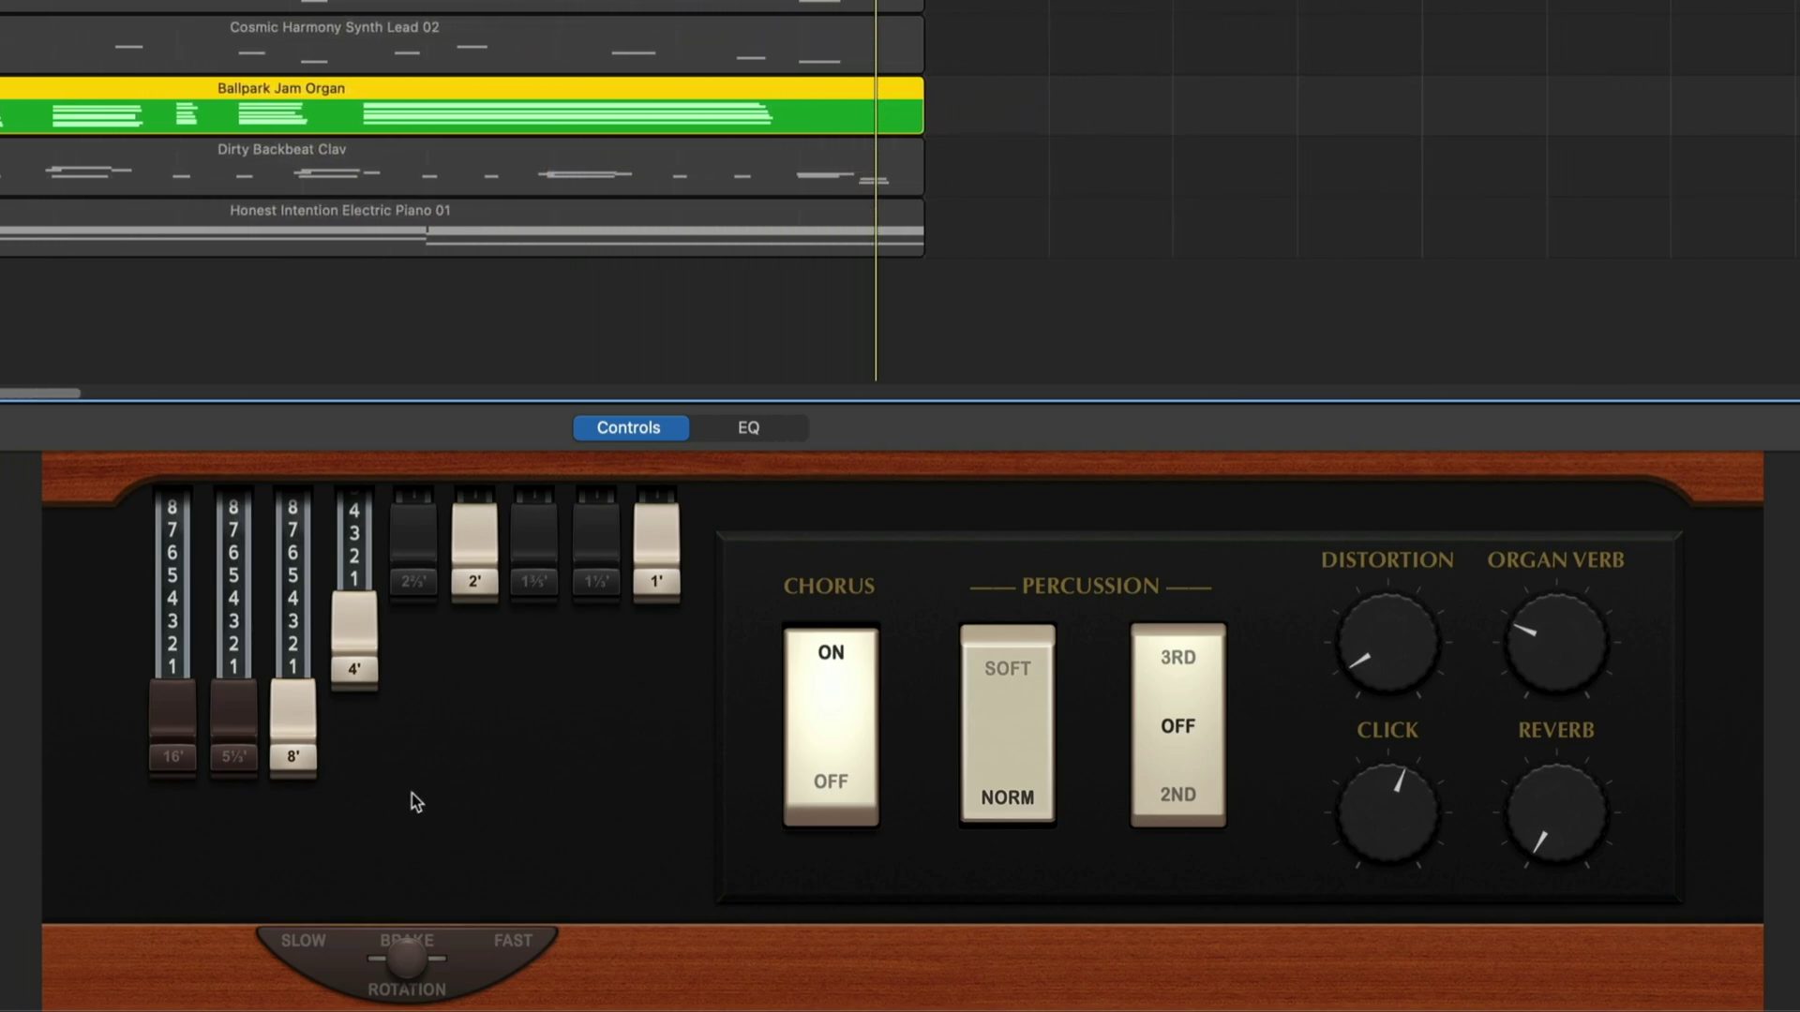
# - Set the 16' drawbar partway and pull out the 1⅗', 1⅓' and 2⅔' drawbars
pyautogui.moveTo(158, 733); pyautogui.dragTo(169, 656)
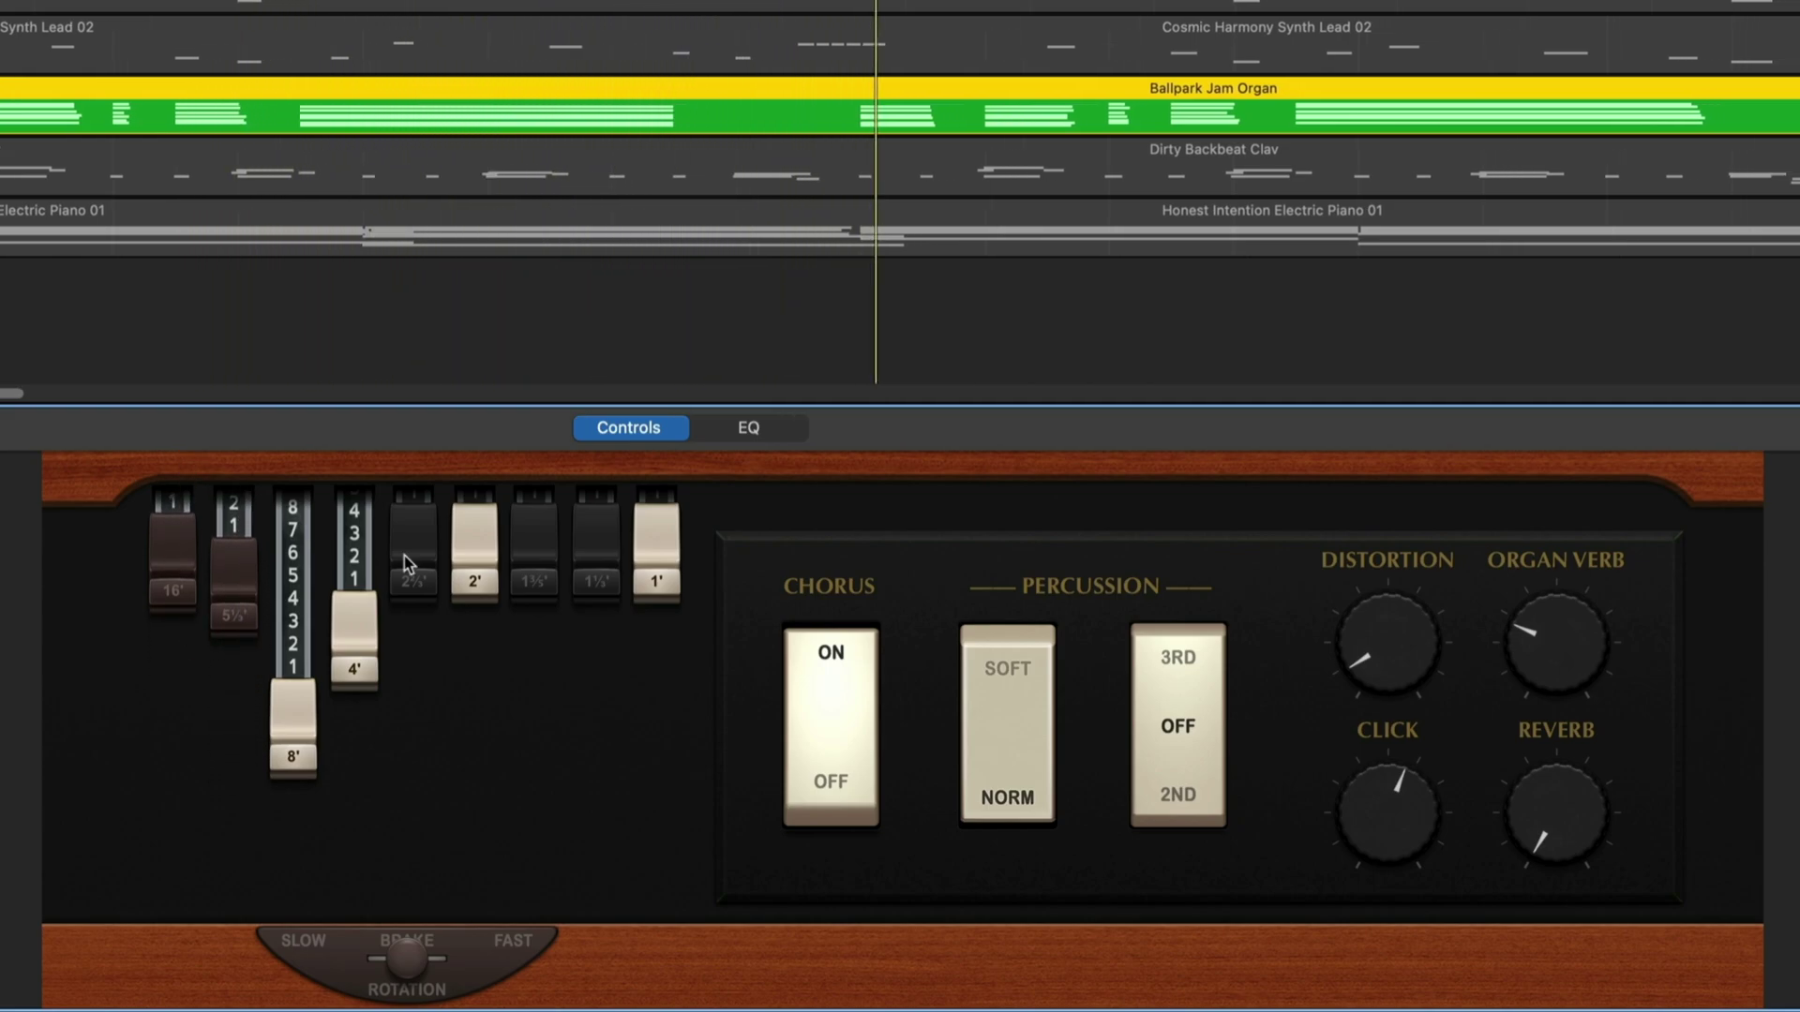
pyautogui.moveTo(534, 556); pyautogui.dragTo(560, 787)
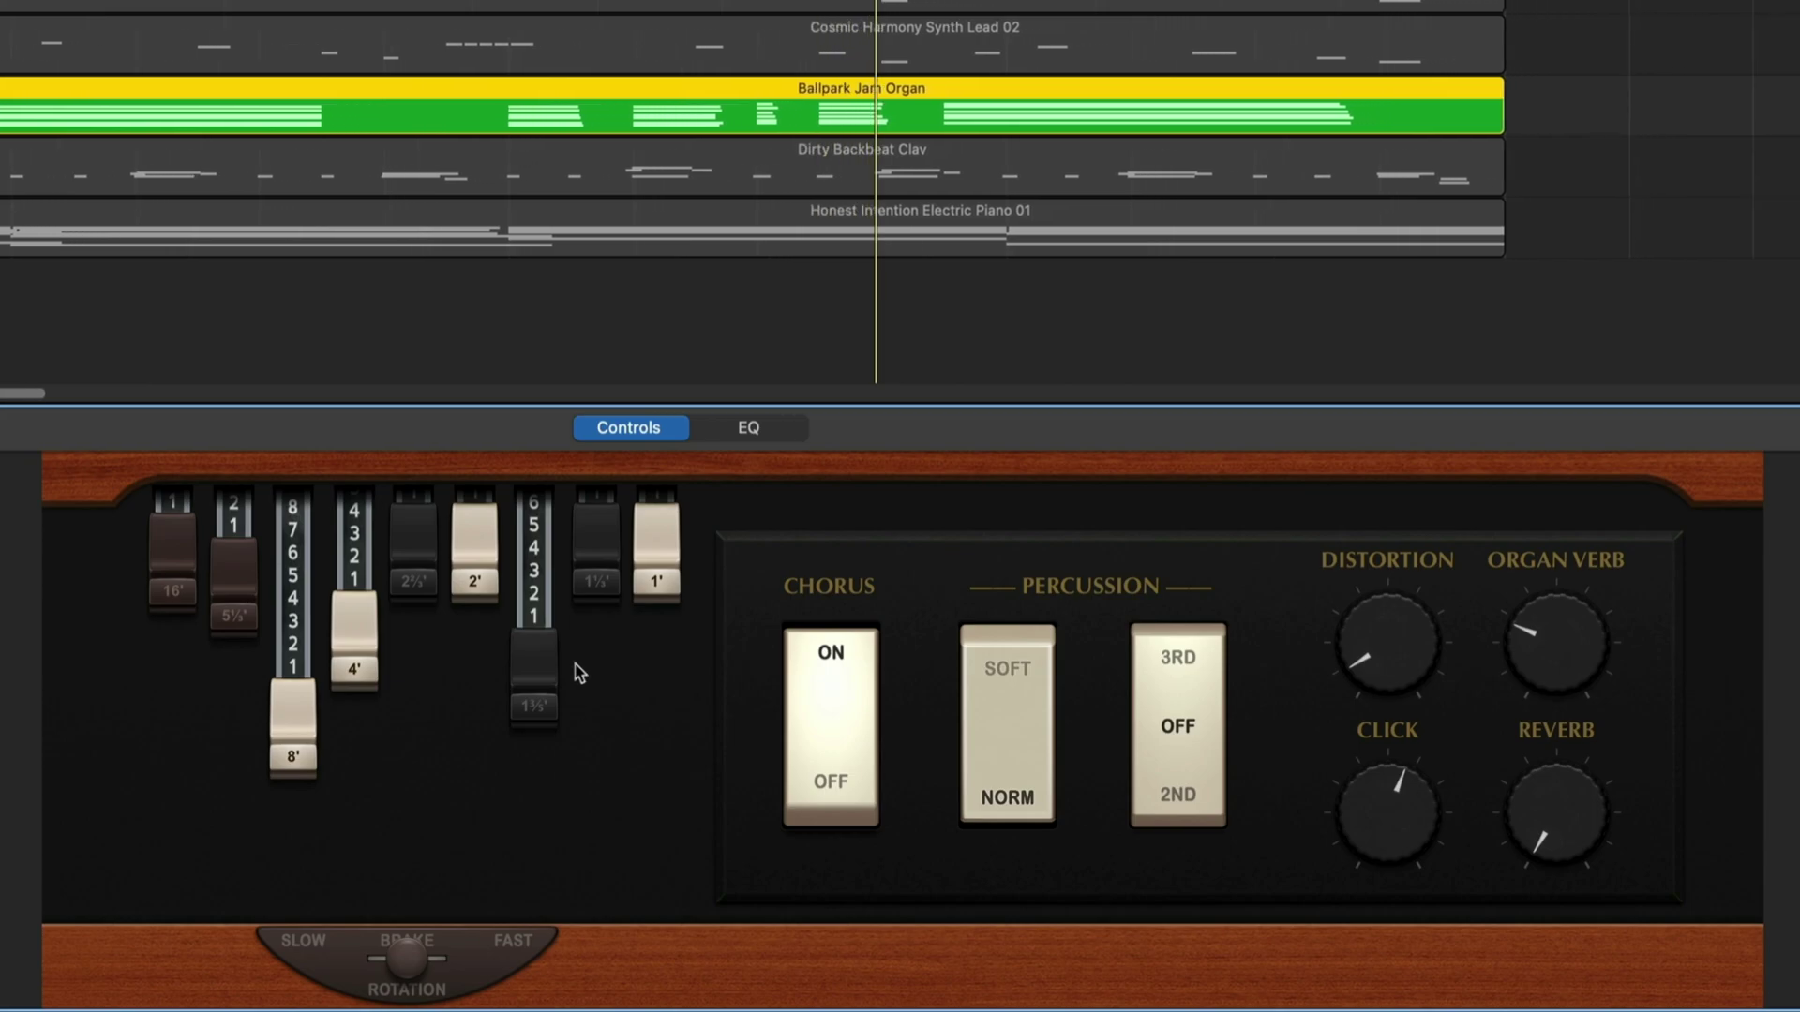
pyautogui.moveTo(595, 562); pyautogui.dragTo(604, 680)
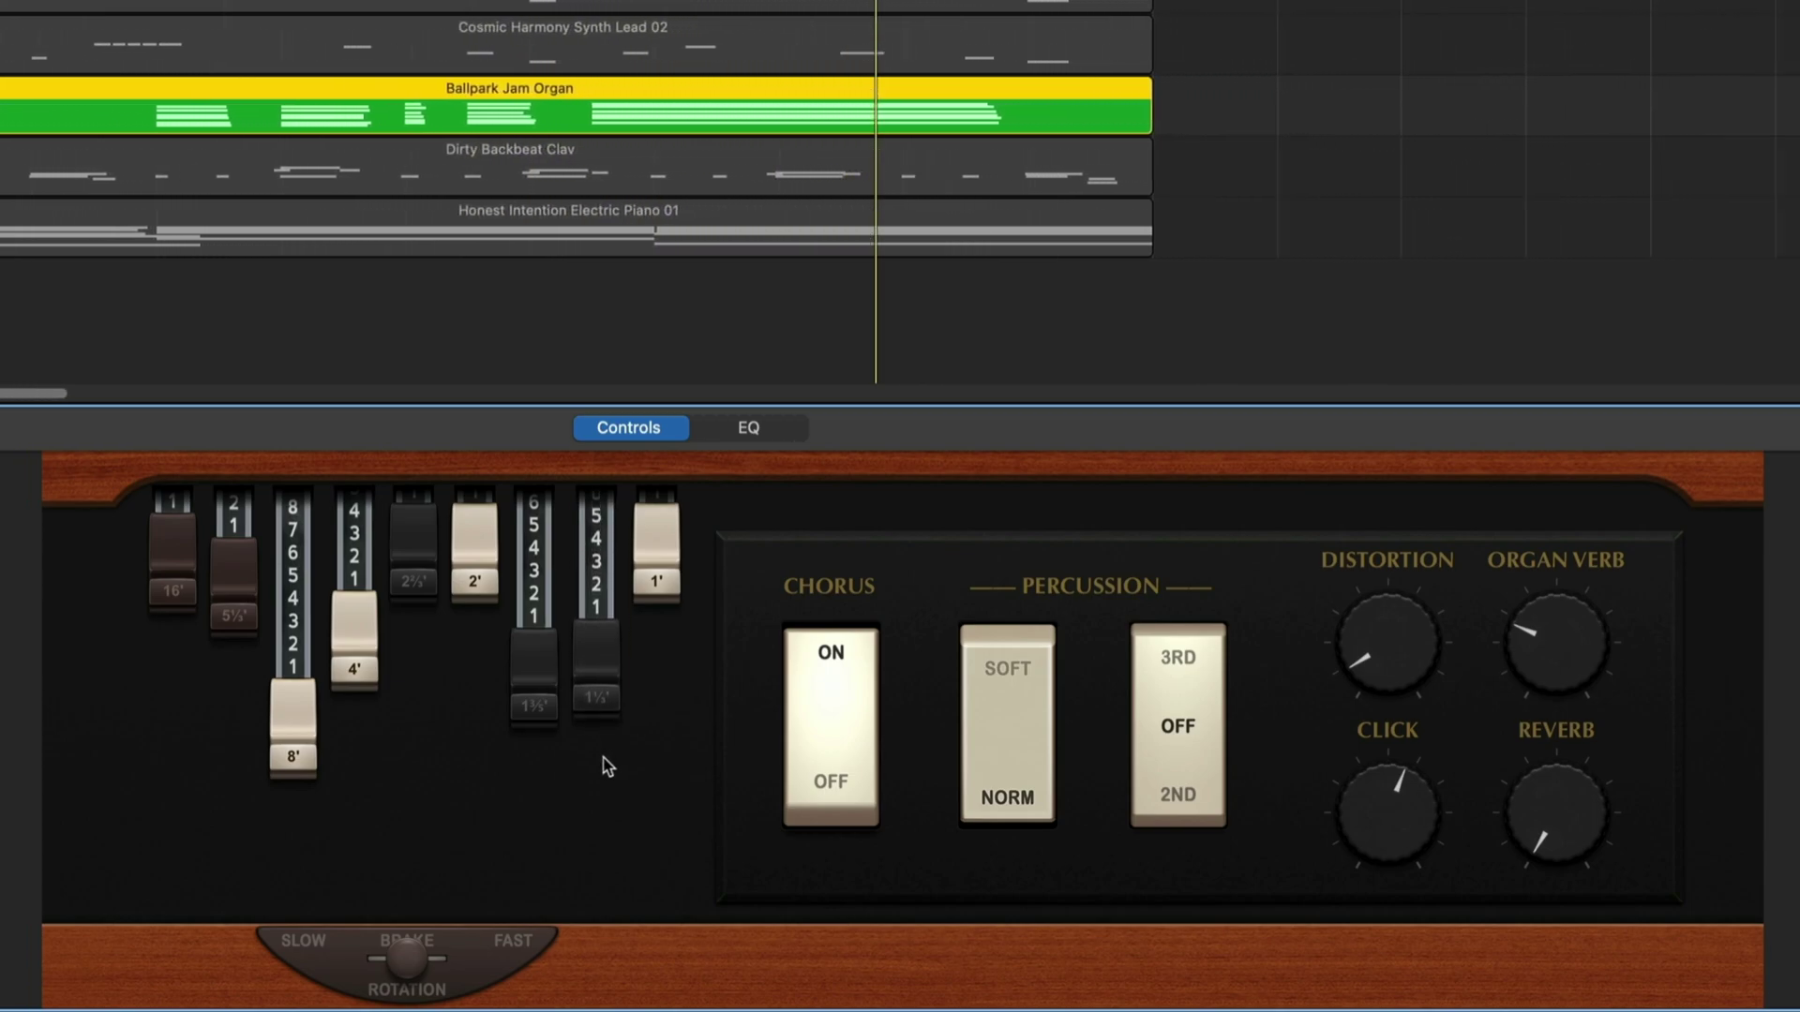
pyautogui.moveTo(173, 576); pyautogui.dragTo(174, 682)
pyautogui.moveTo(179, 796); pyautogui.dragTo(178, 799)
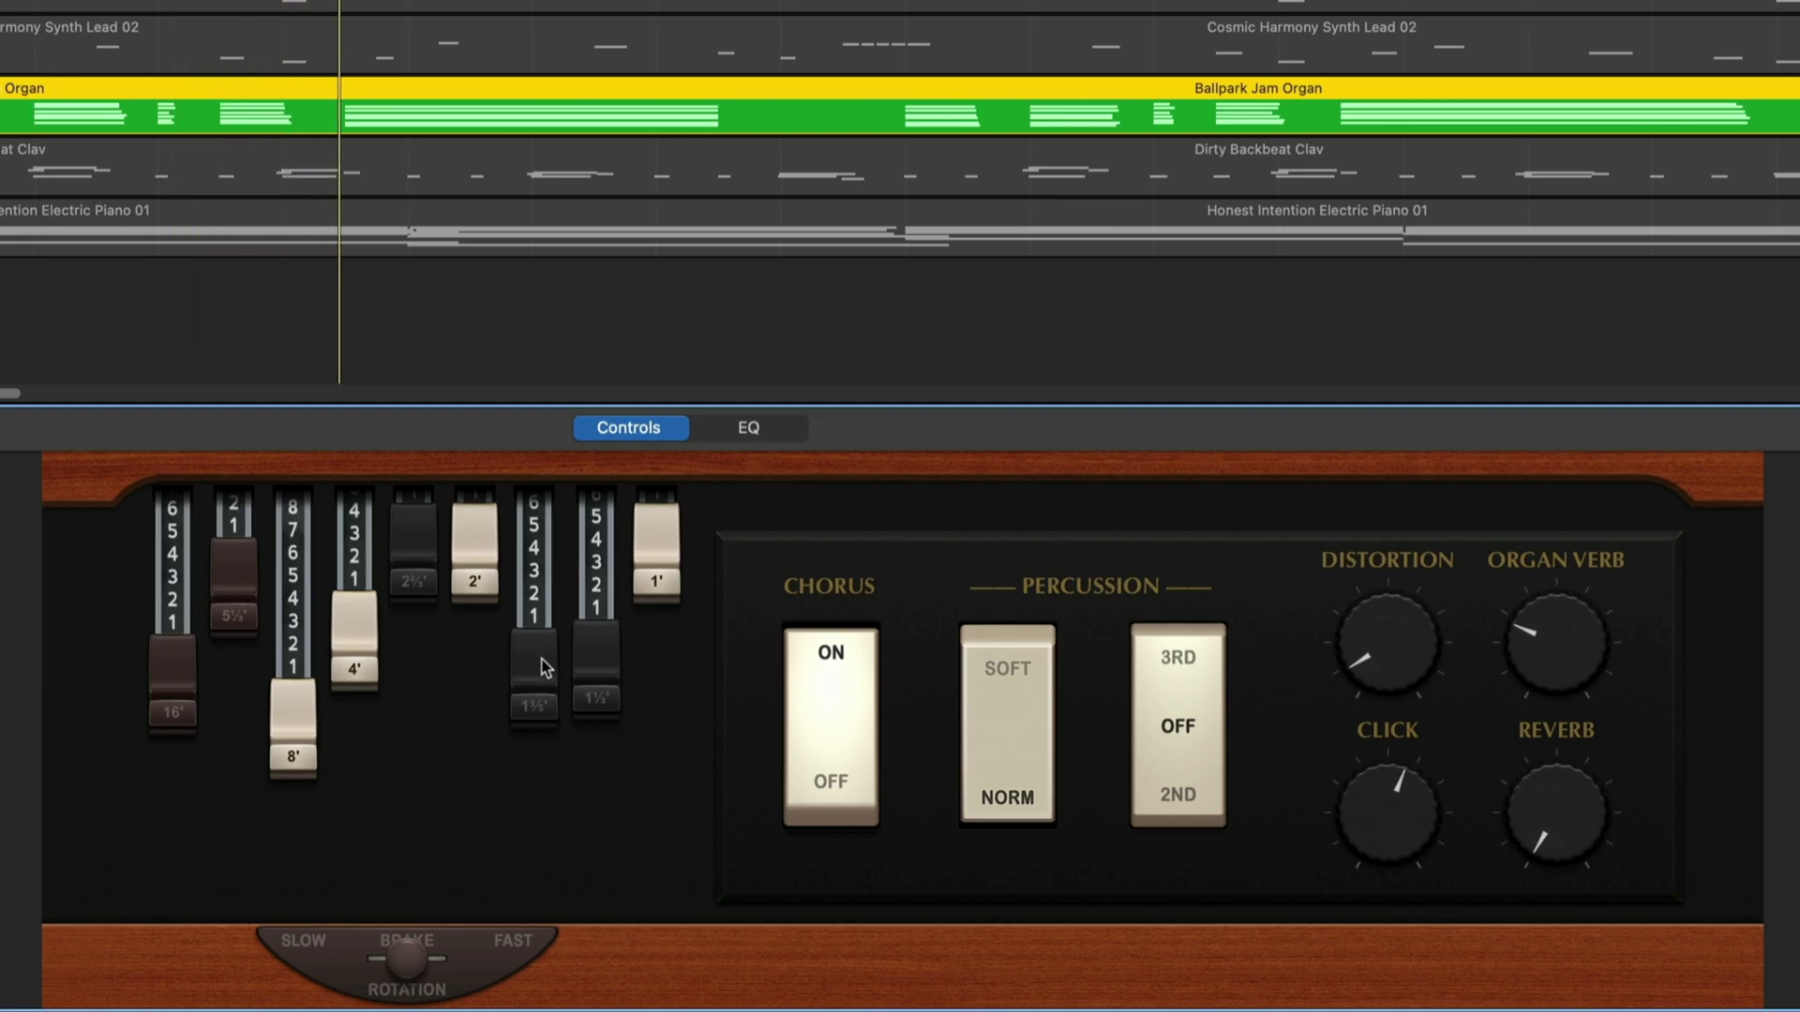
pyautogui.moveTo(412, 585); pyautogui.dragTo(418, 839)
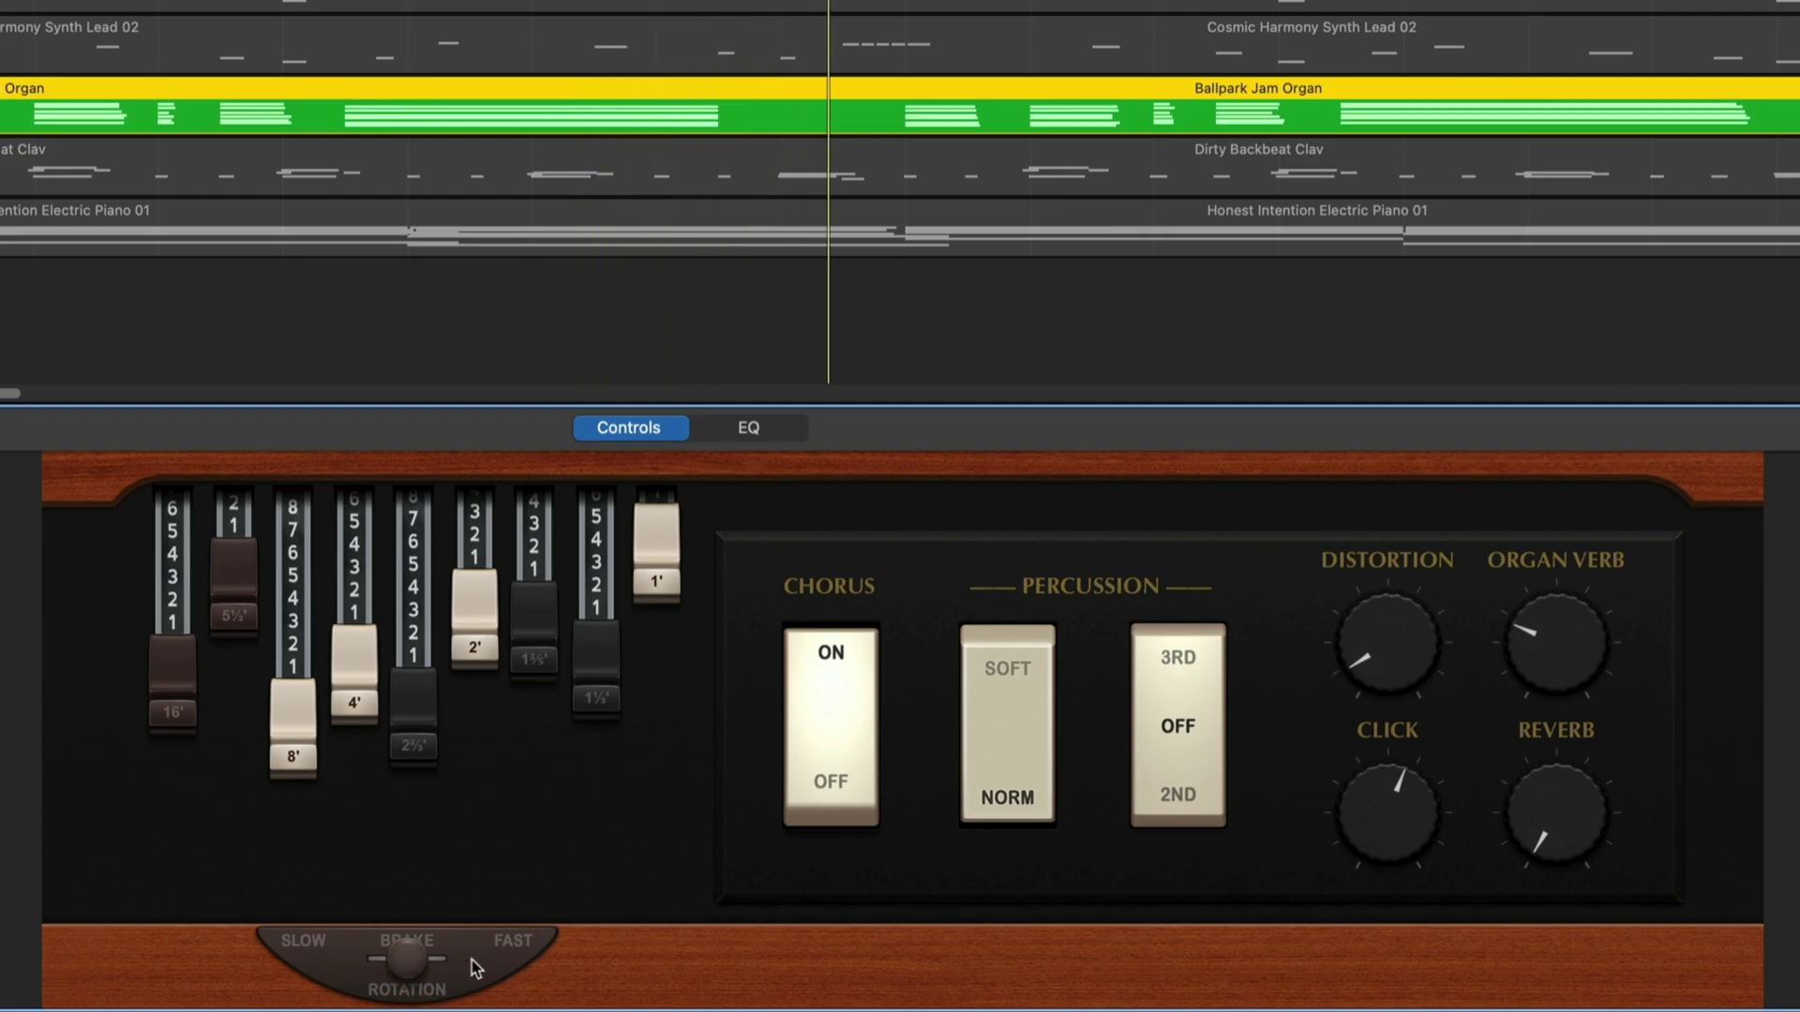
# - Try fast and slow rotating speaker speeds, leaving the organ Chorus on
pyautogui.click(504, 952)
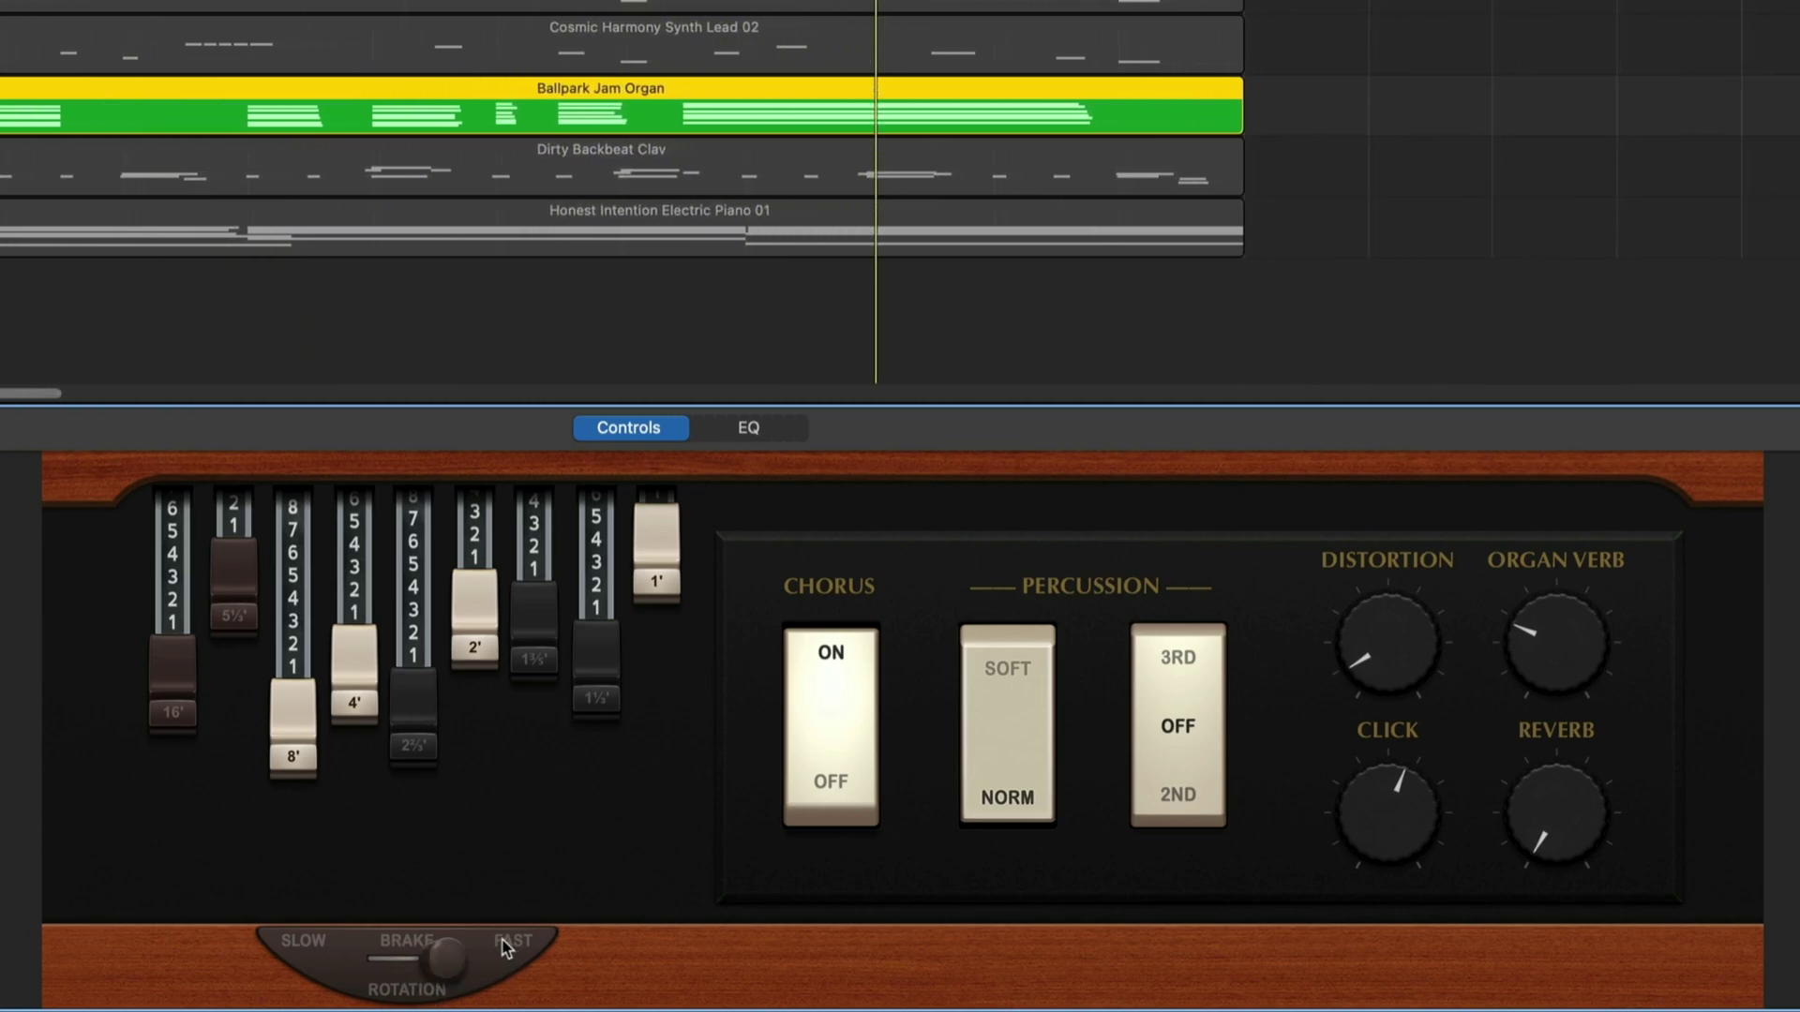
pyautogui.click(300, 953)
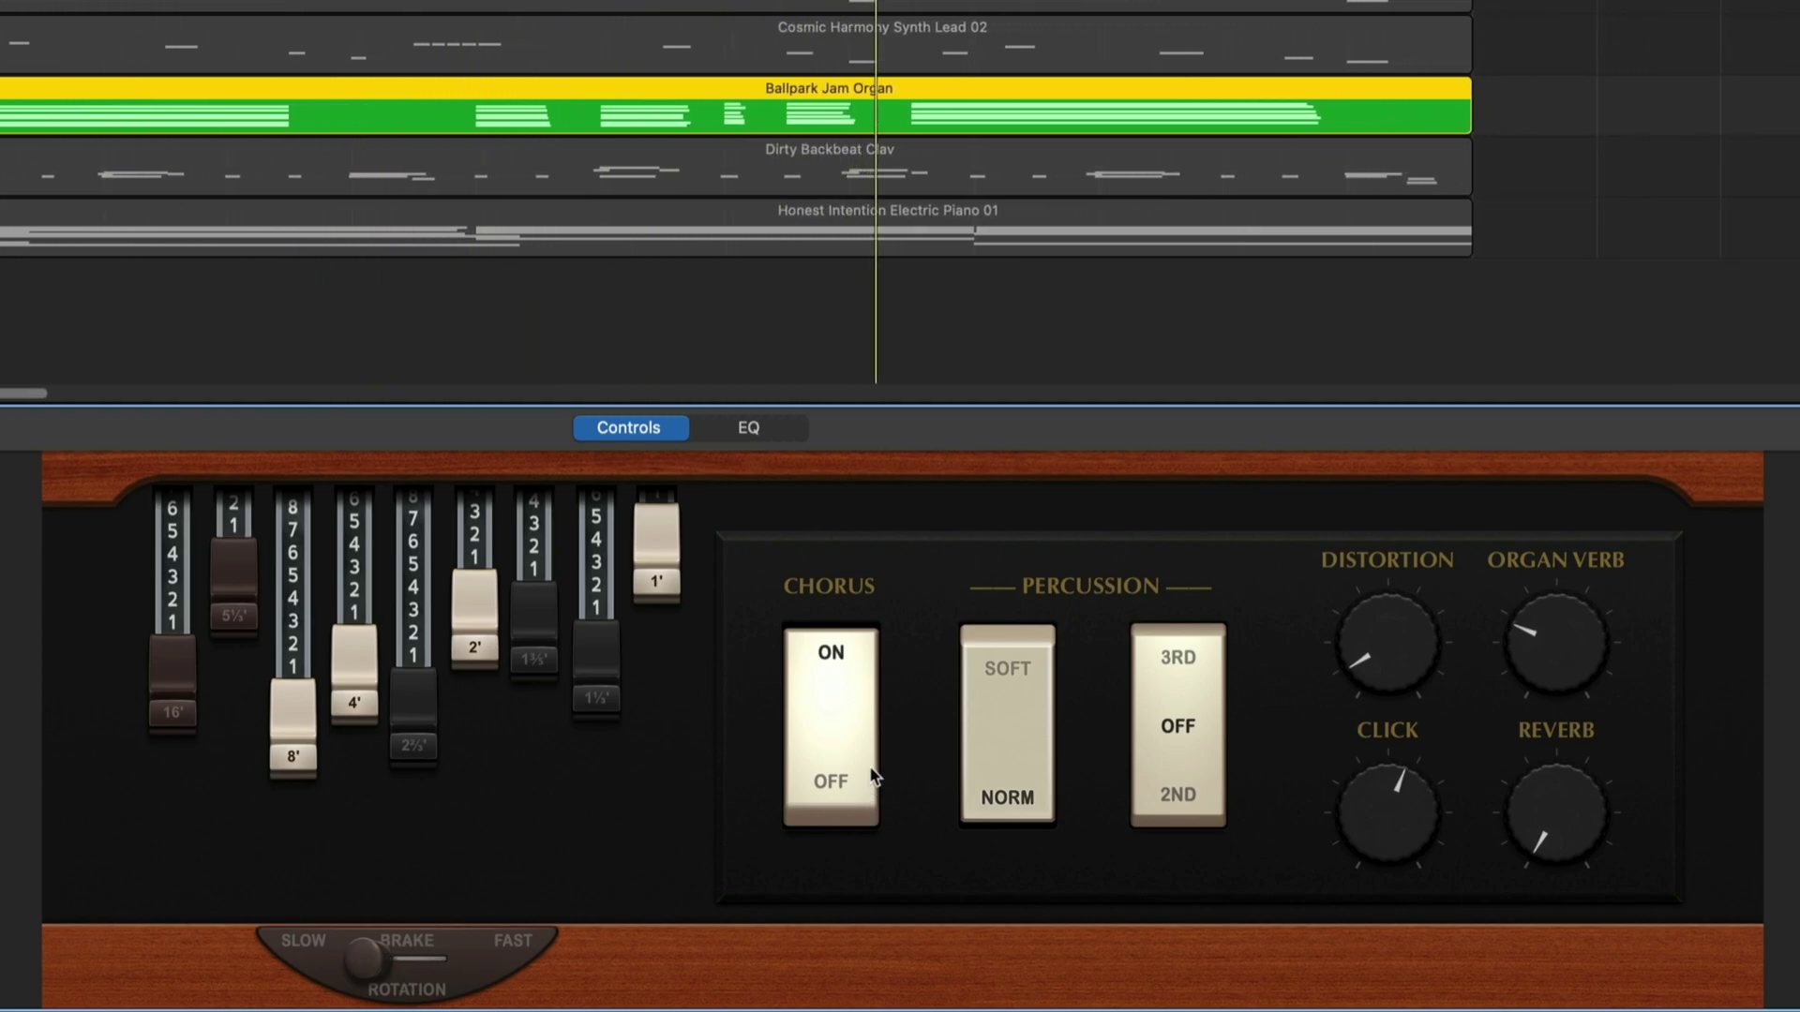
pyautogui.click(851, 713)
pyautogui.click(850, 670)
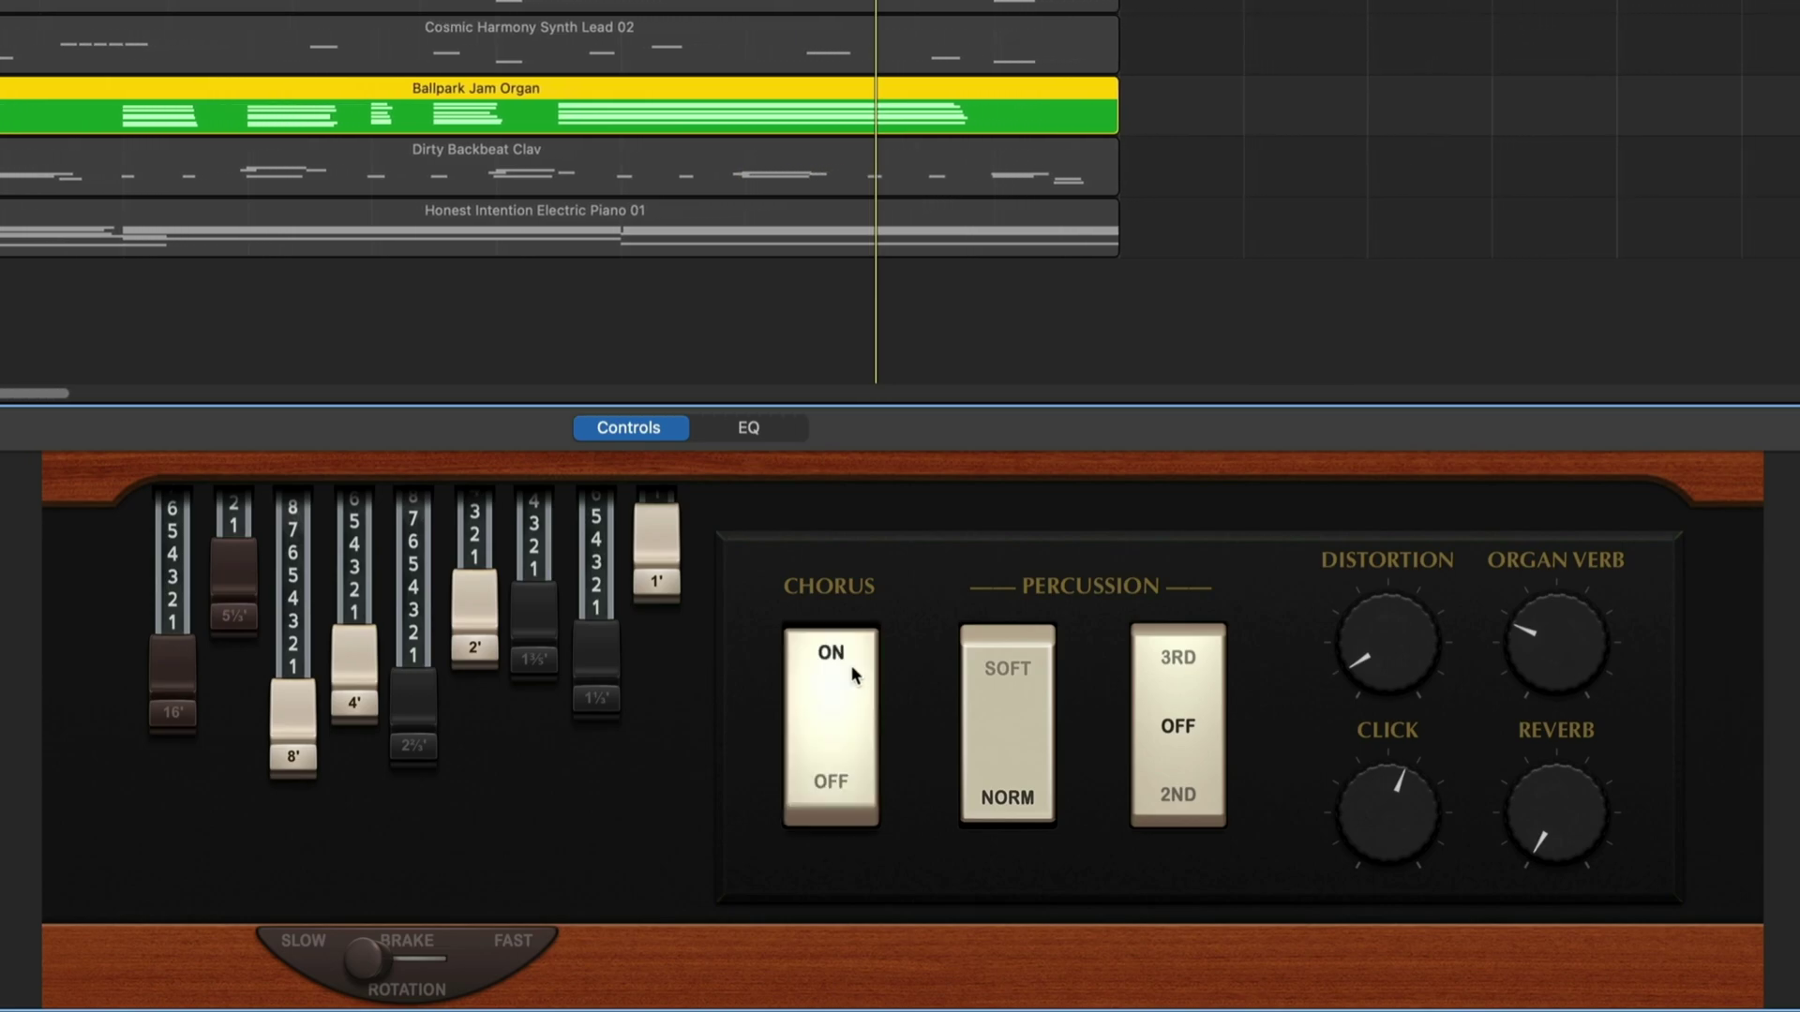
pyautogui.click(849, 668)
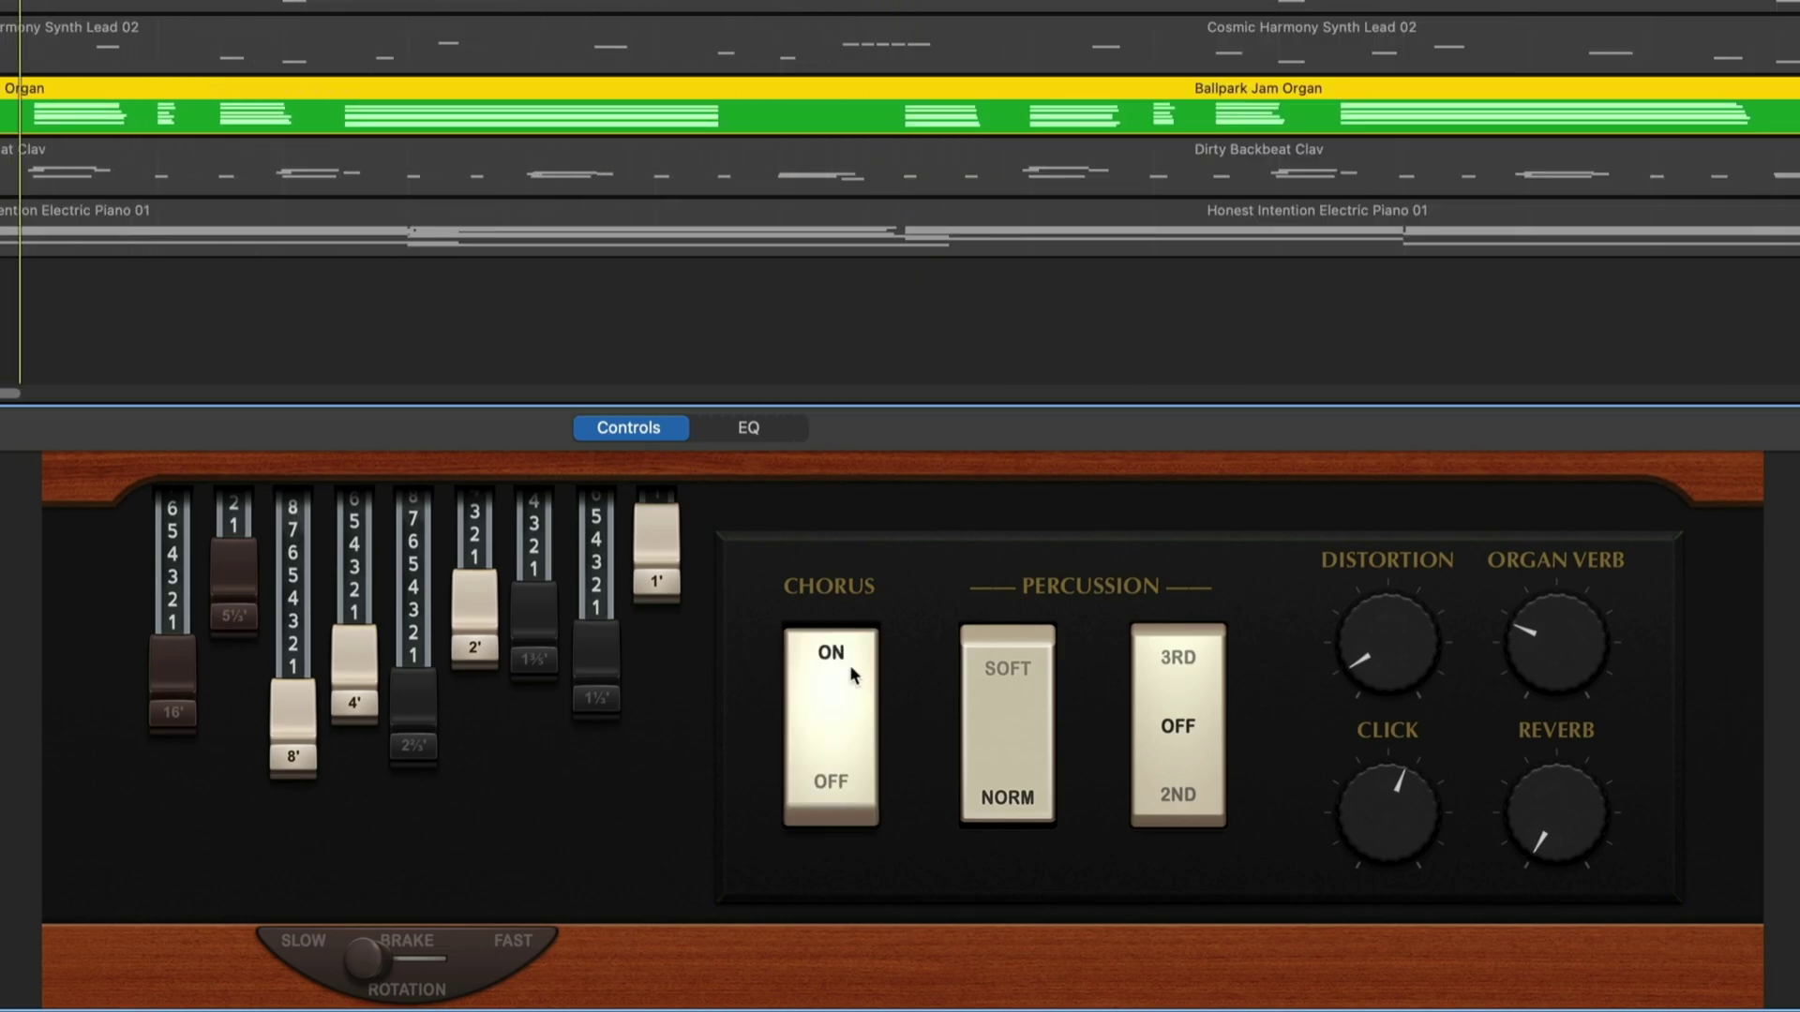
pyautogui.click(849, 665)
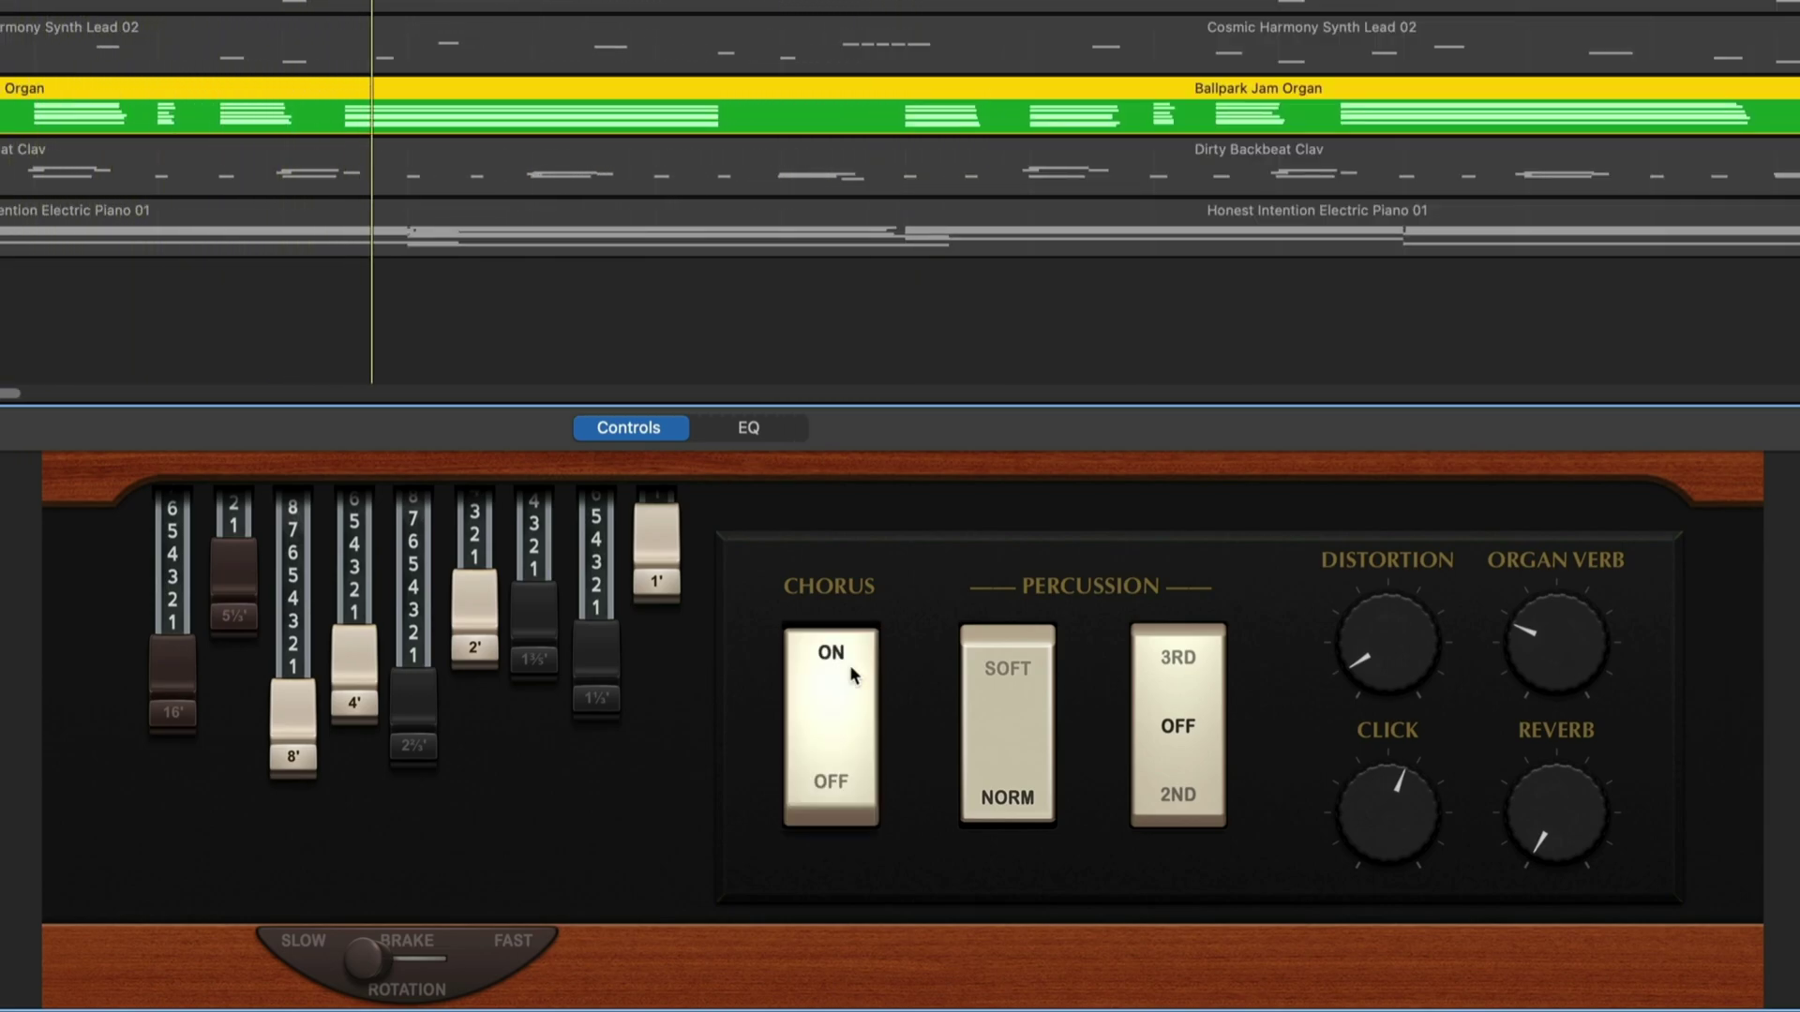
# - Set the organ percussion to normal volume on the third harmonic
pyautogui.click(1031, 661)
pyautogui.click(1147, 659)
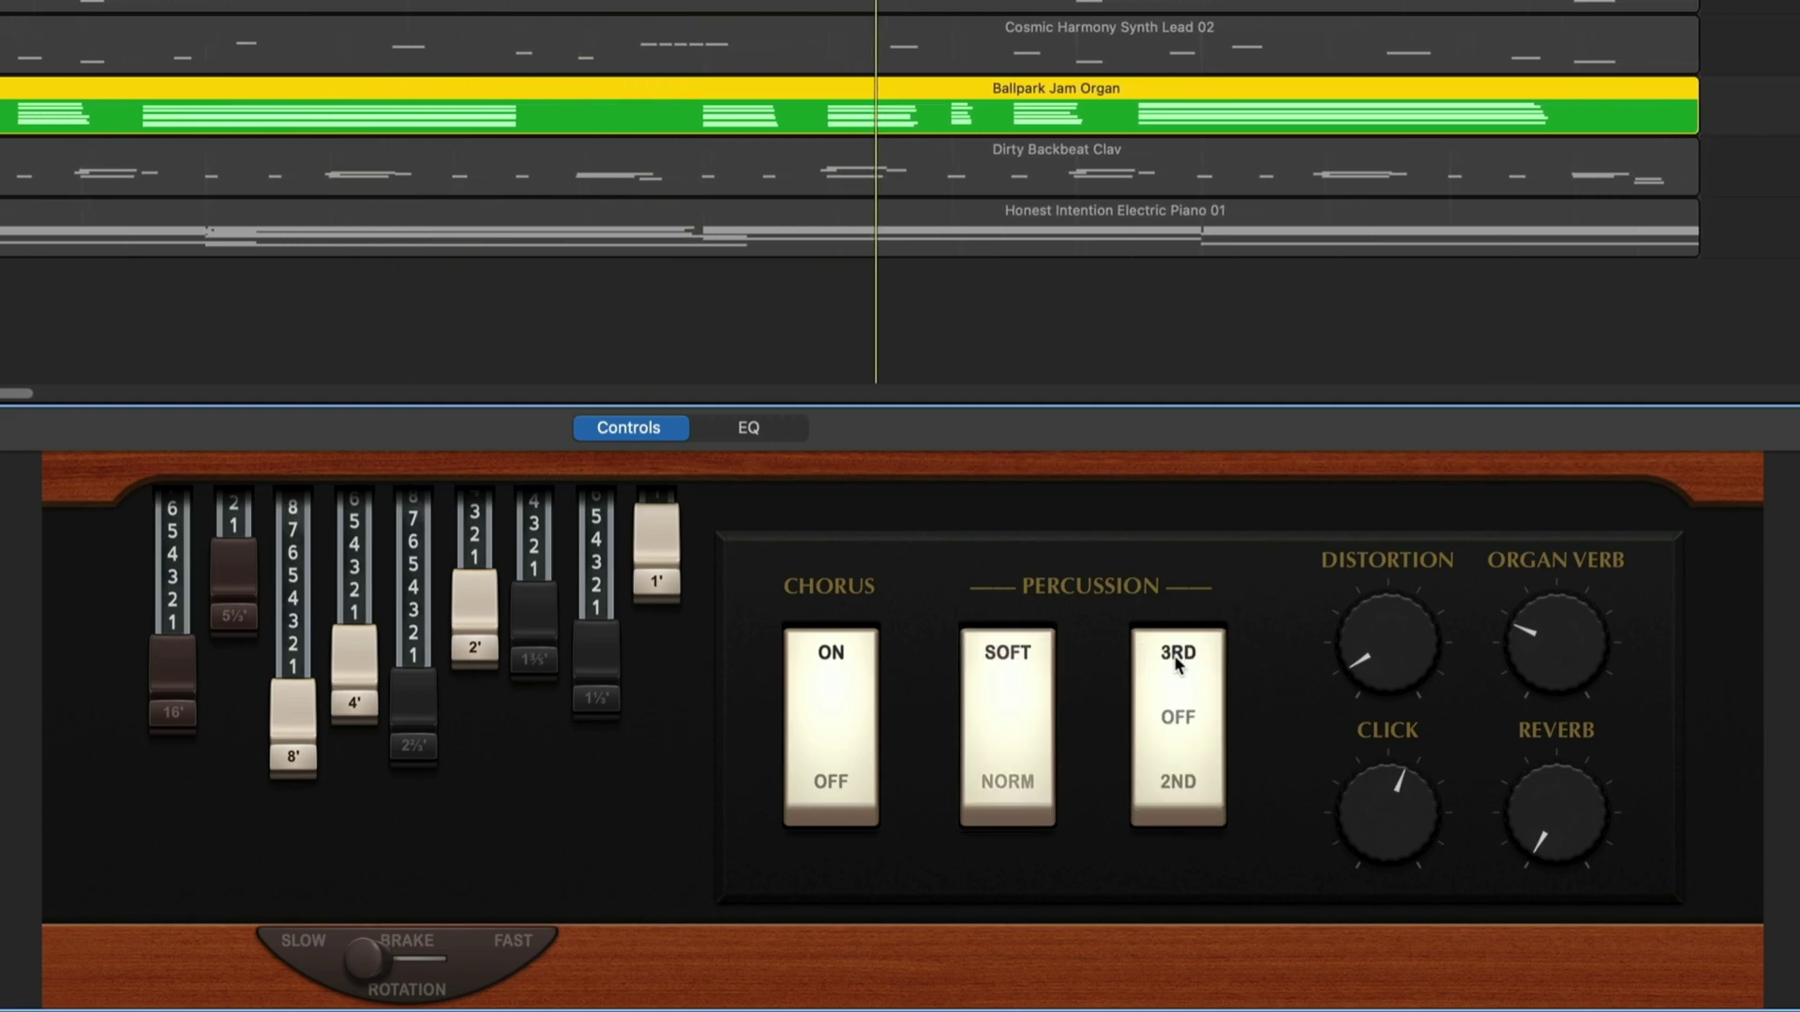
pyautogui.click(1167, 795)
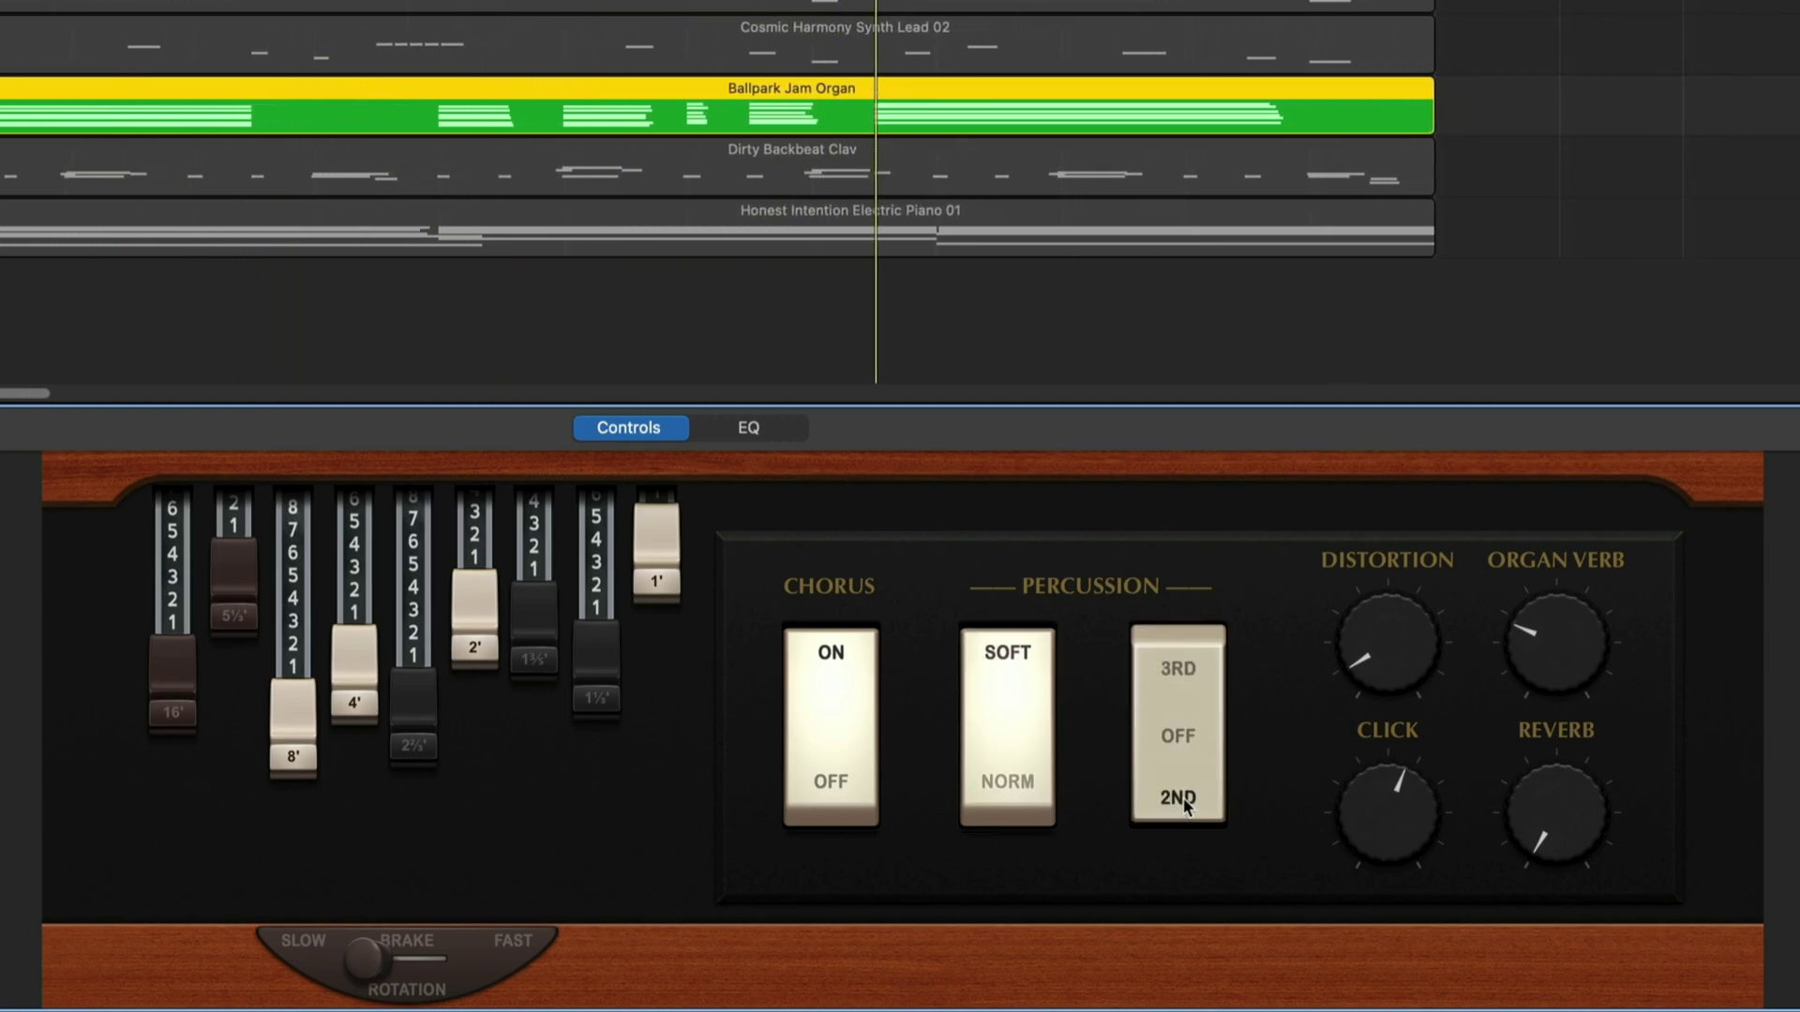
pyautogui.click(1004, 795)
pyautogui.click(1183, 656)
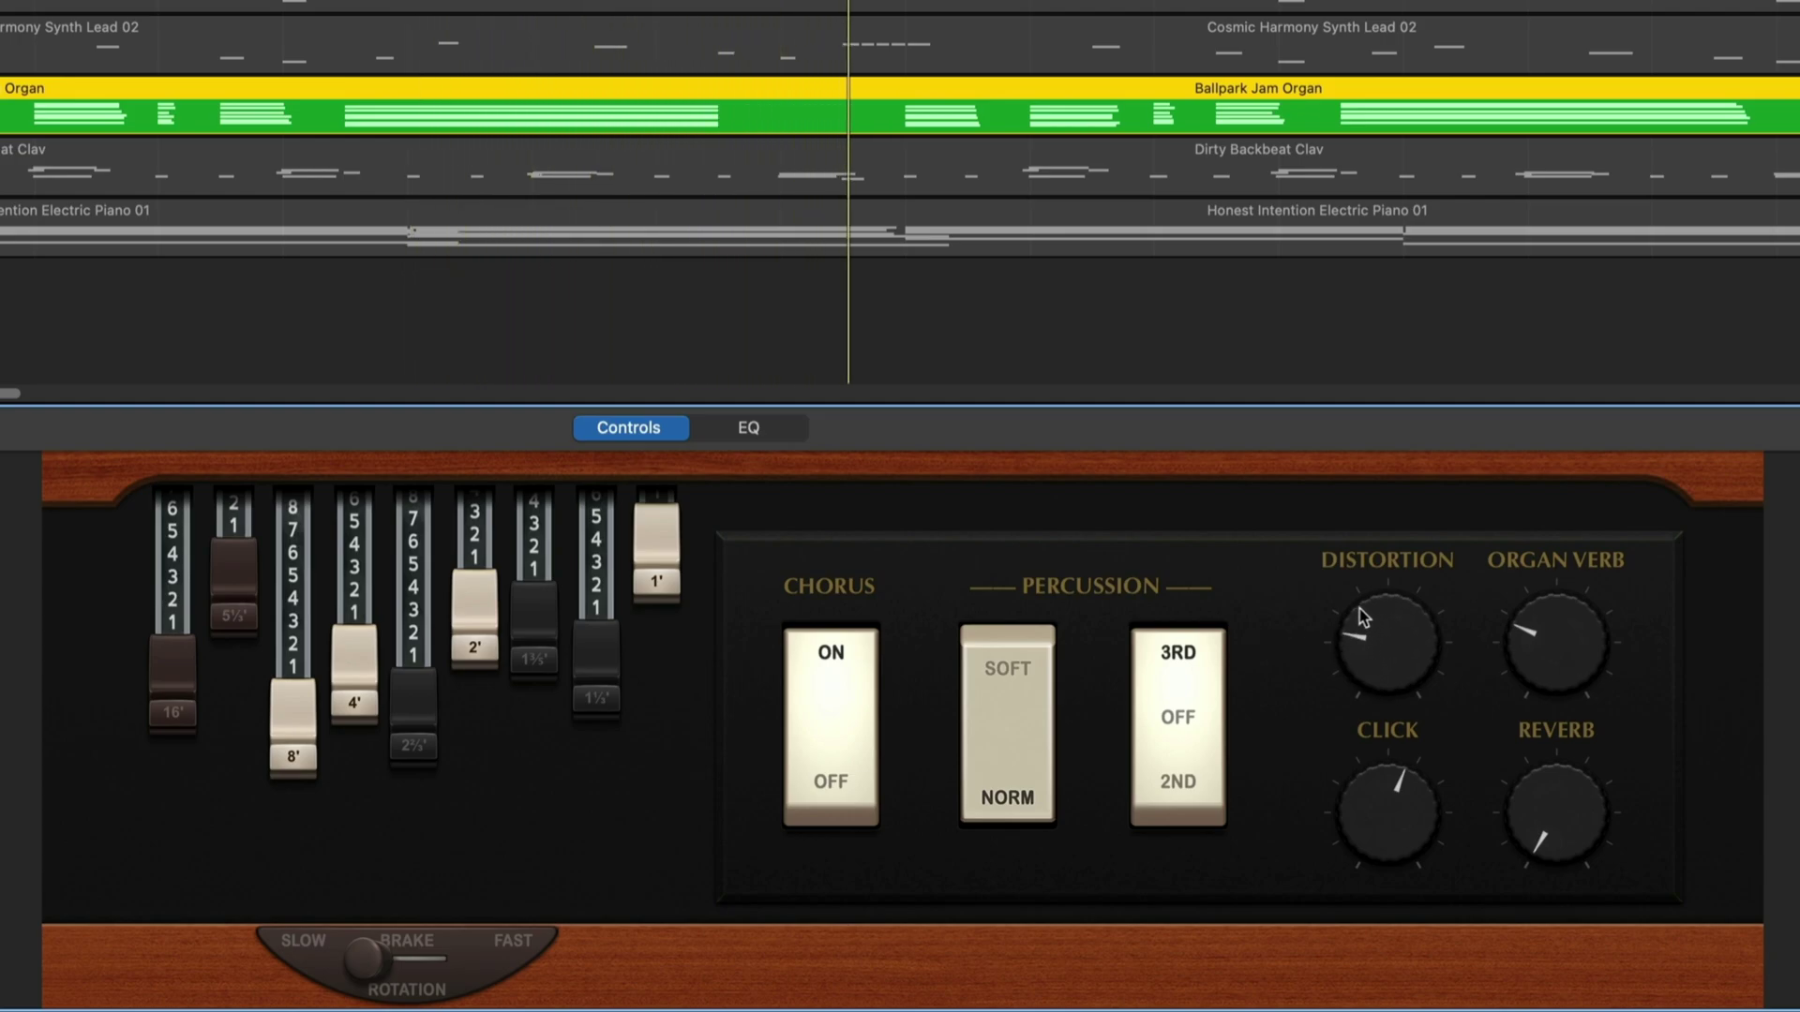
# - Turn up the organ's Distortion and reverb amount
pyautogui.moveTo(1358, 608); pyautogui.dragTo(1387, 553)
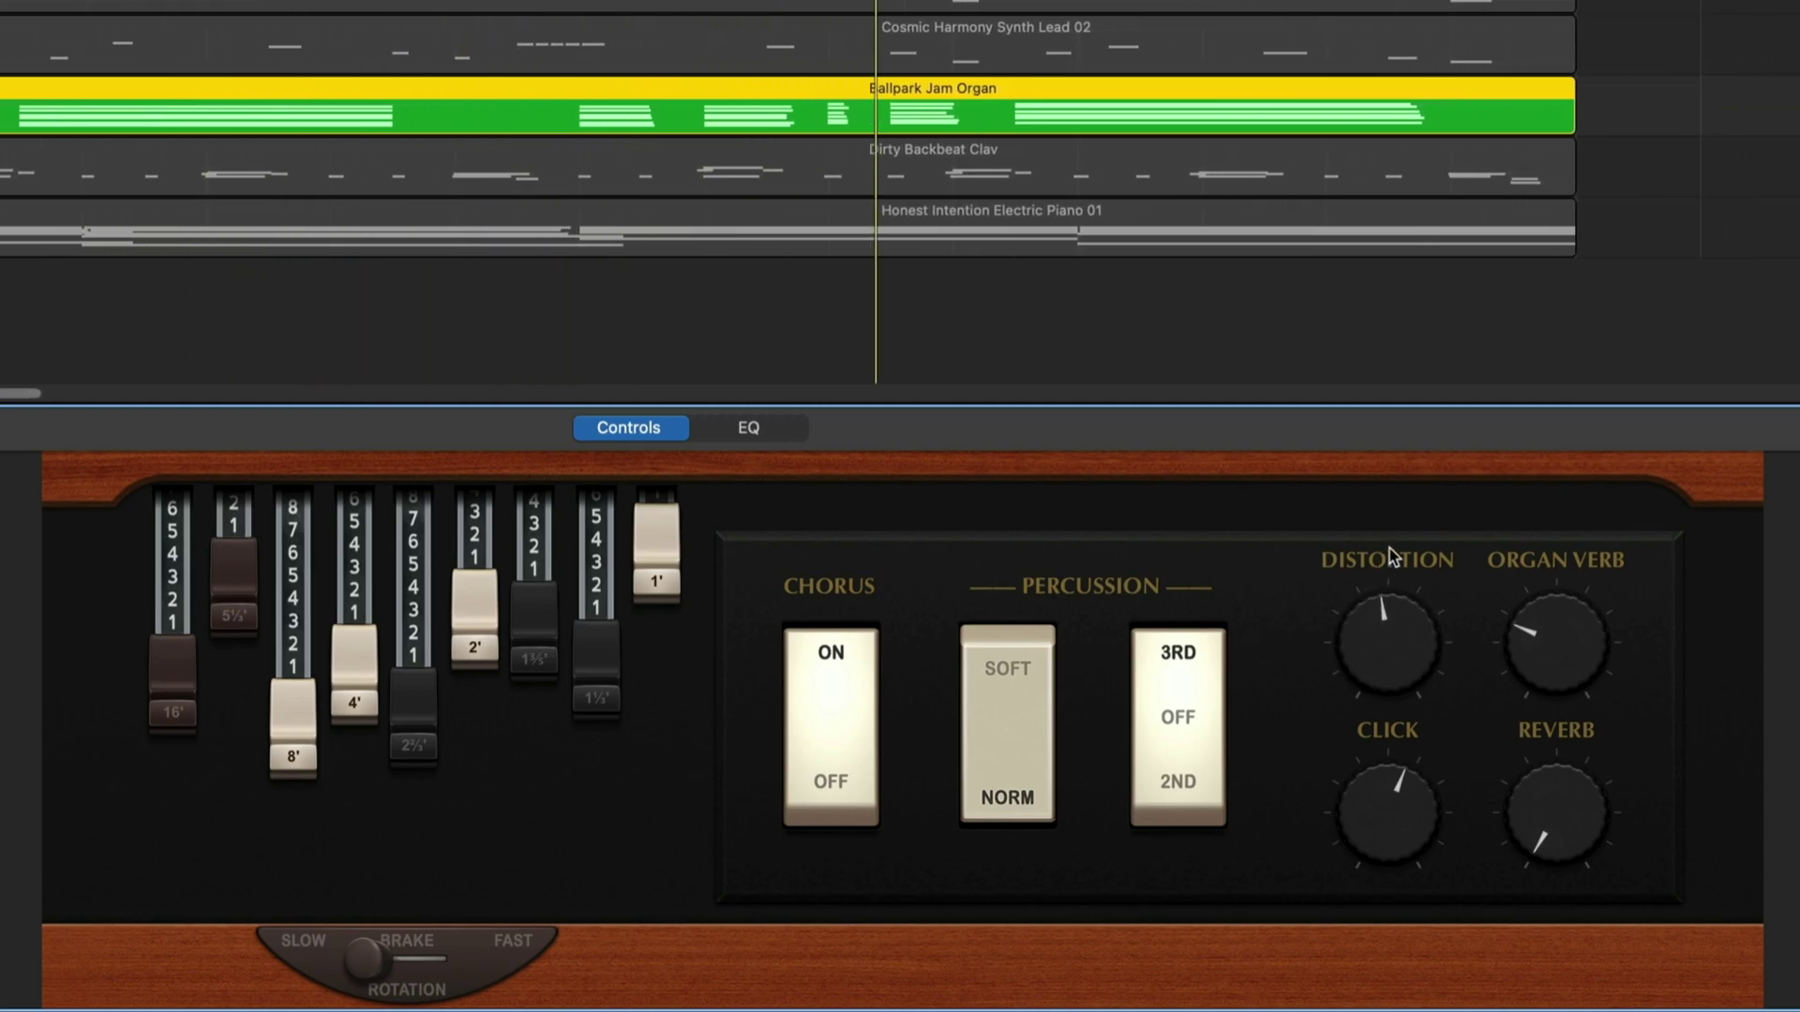
pyautogui.moveTo(1564, 627); pyautogui.dragTo(1577, 599)
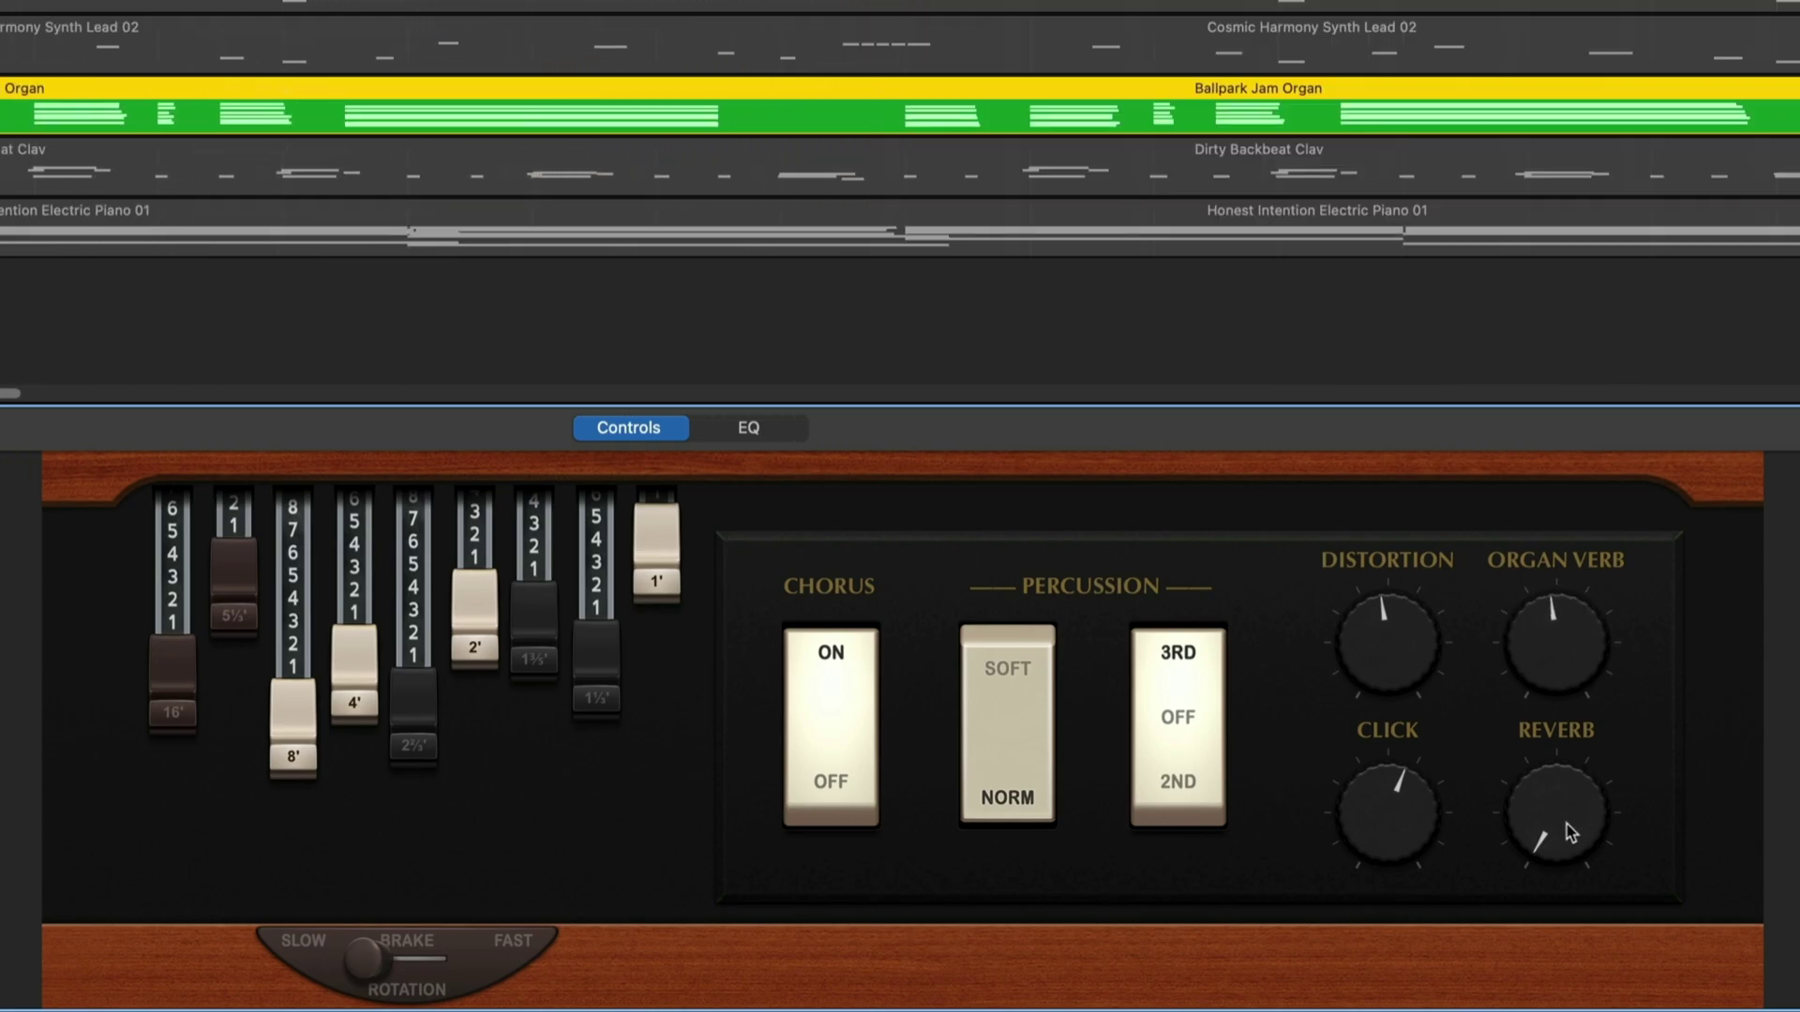
pyautogui.moveTo(1567, 825); pyautogui.dragTo(1585, 699)
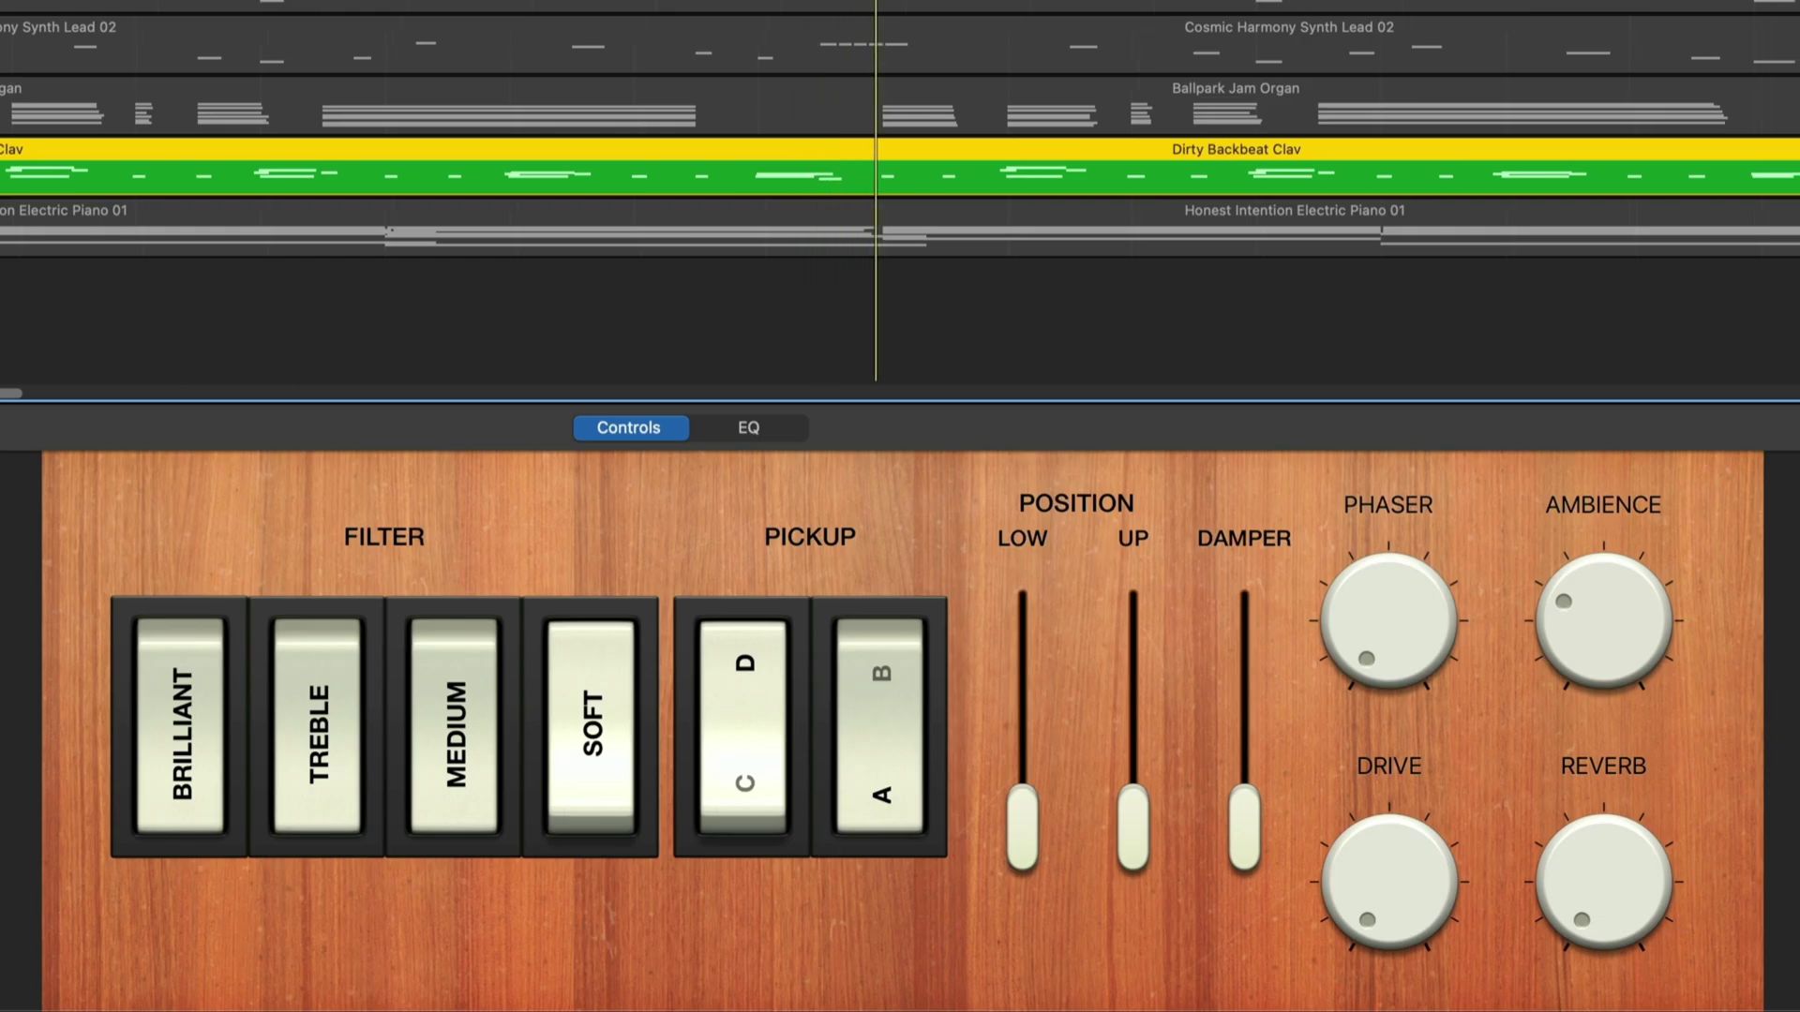
pyautogui.click(183, 673)
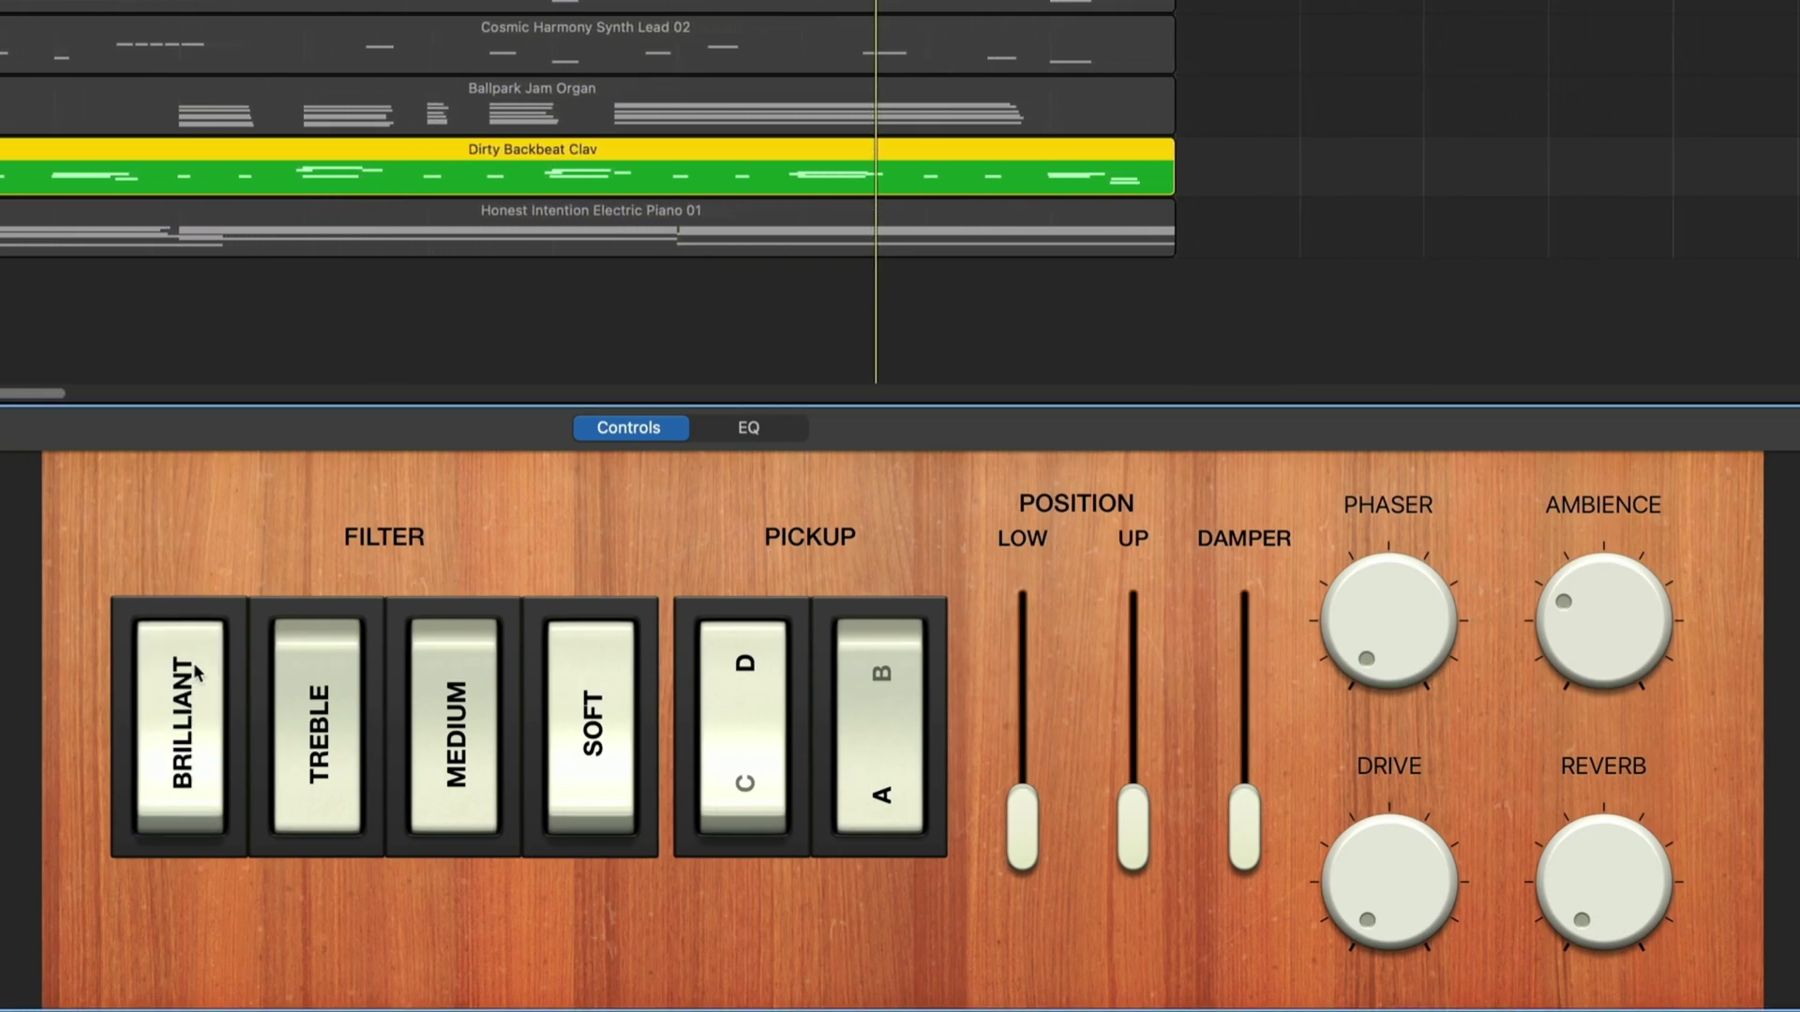
pyautogui.click(328, 670)
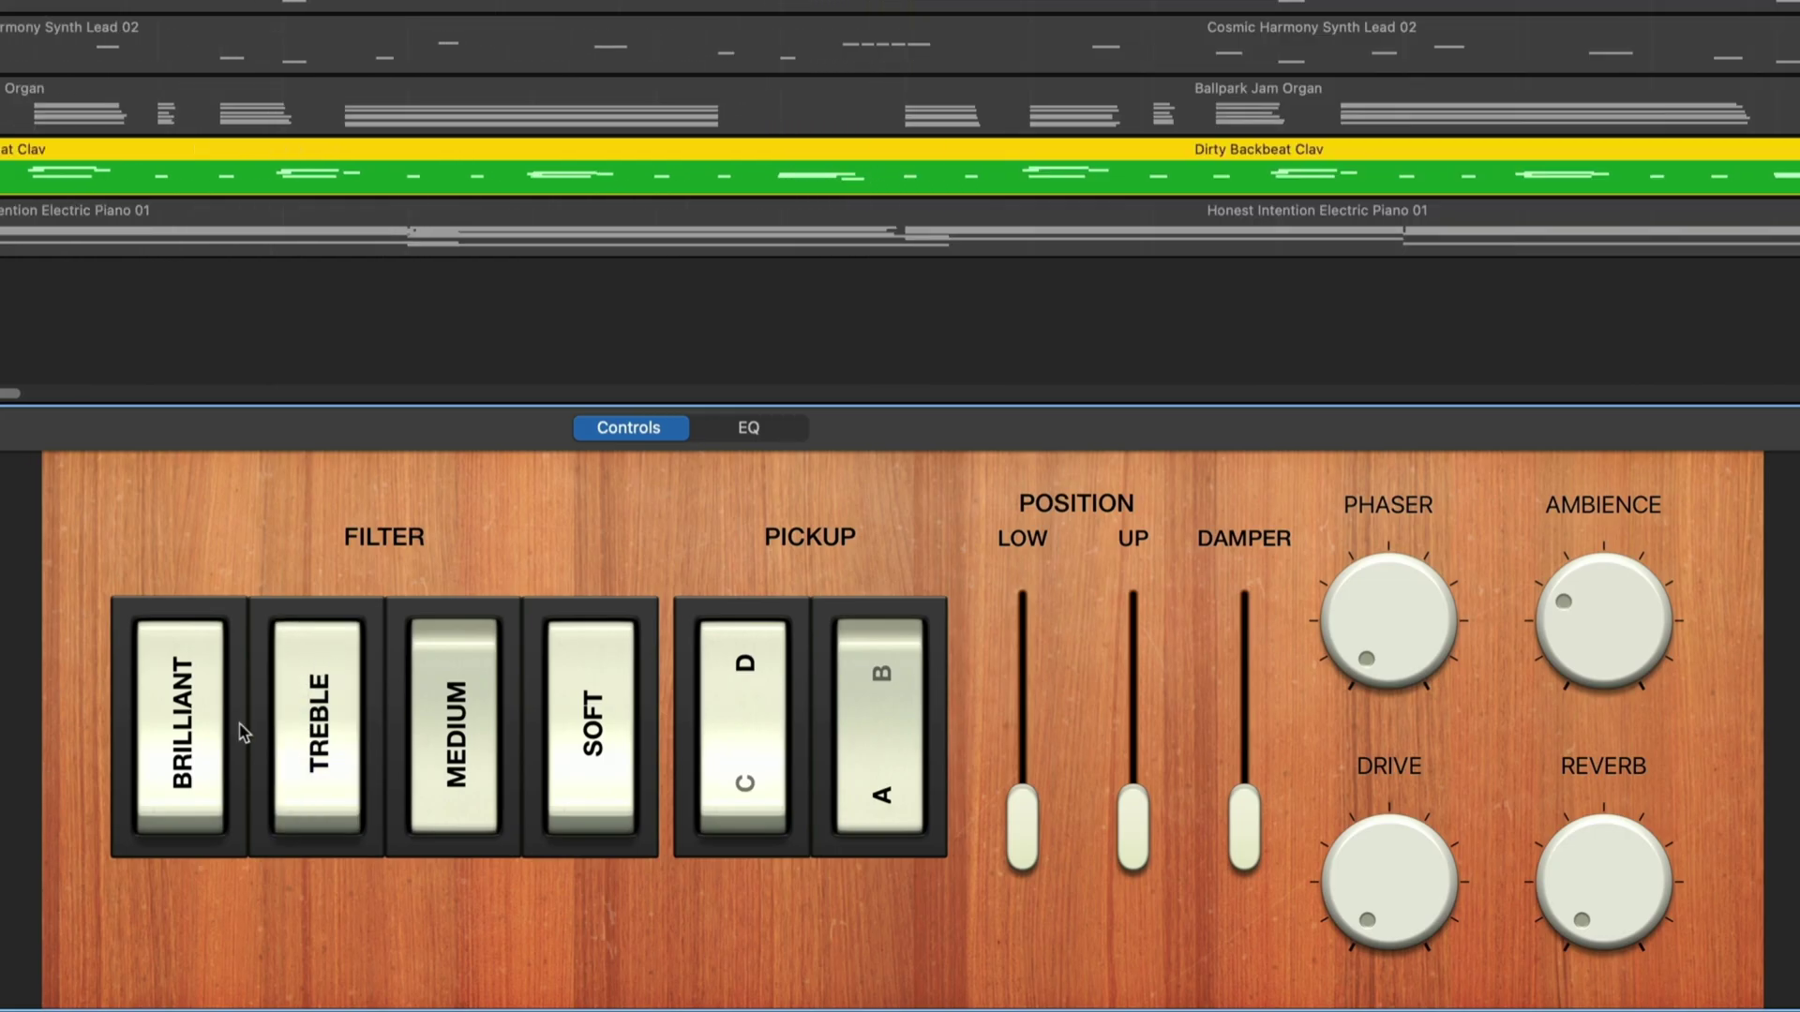
pyautogui.click(176, 808)
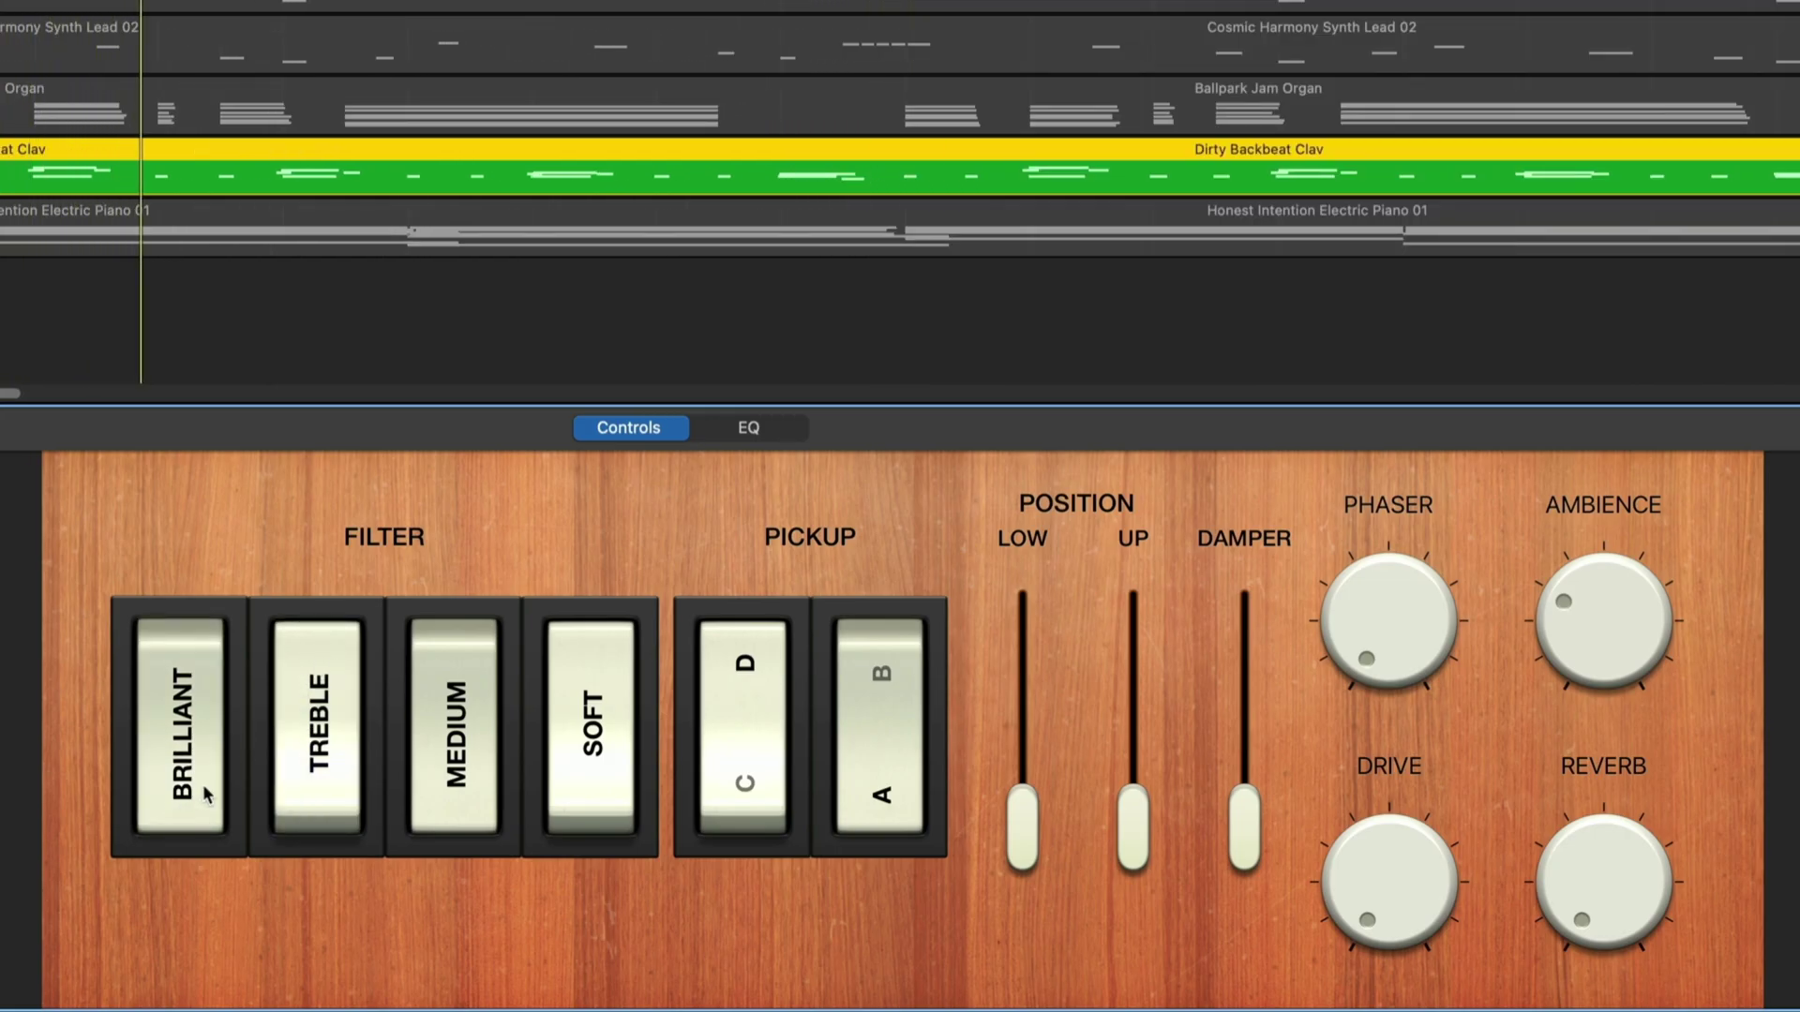
pyautogui.click(321, 701)
pyautogui.click(320, 704)
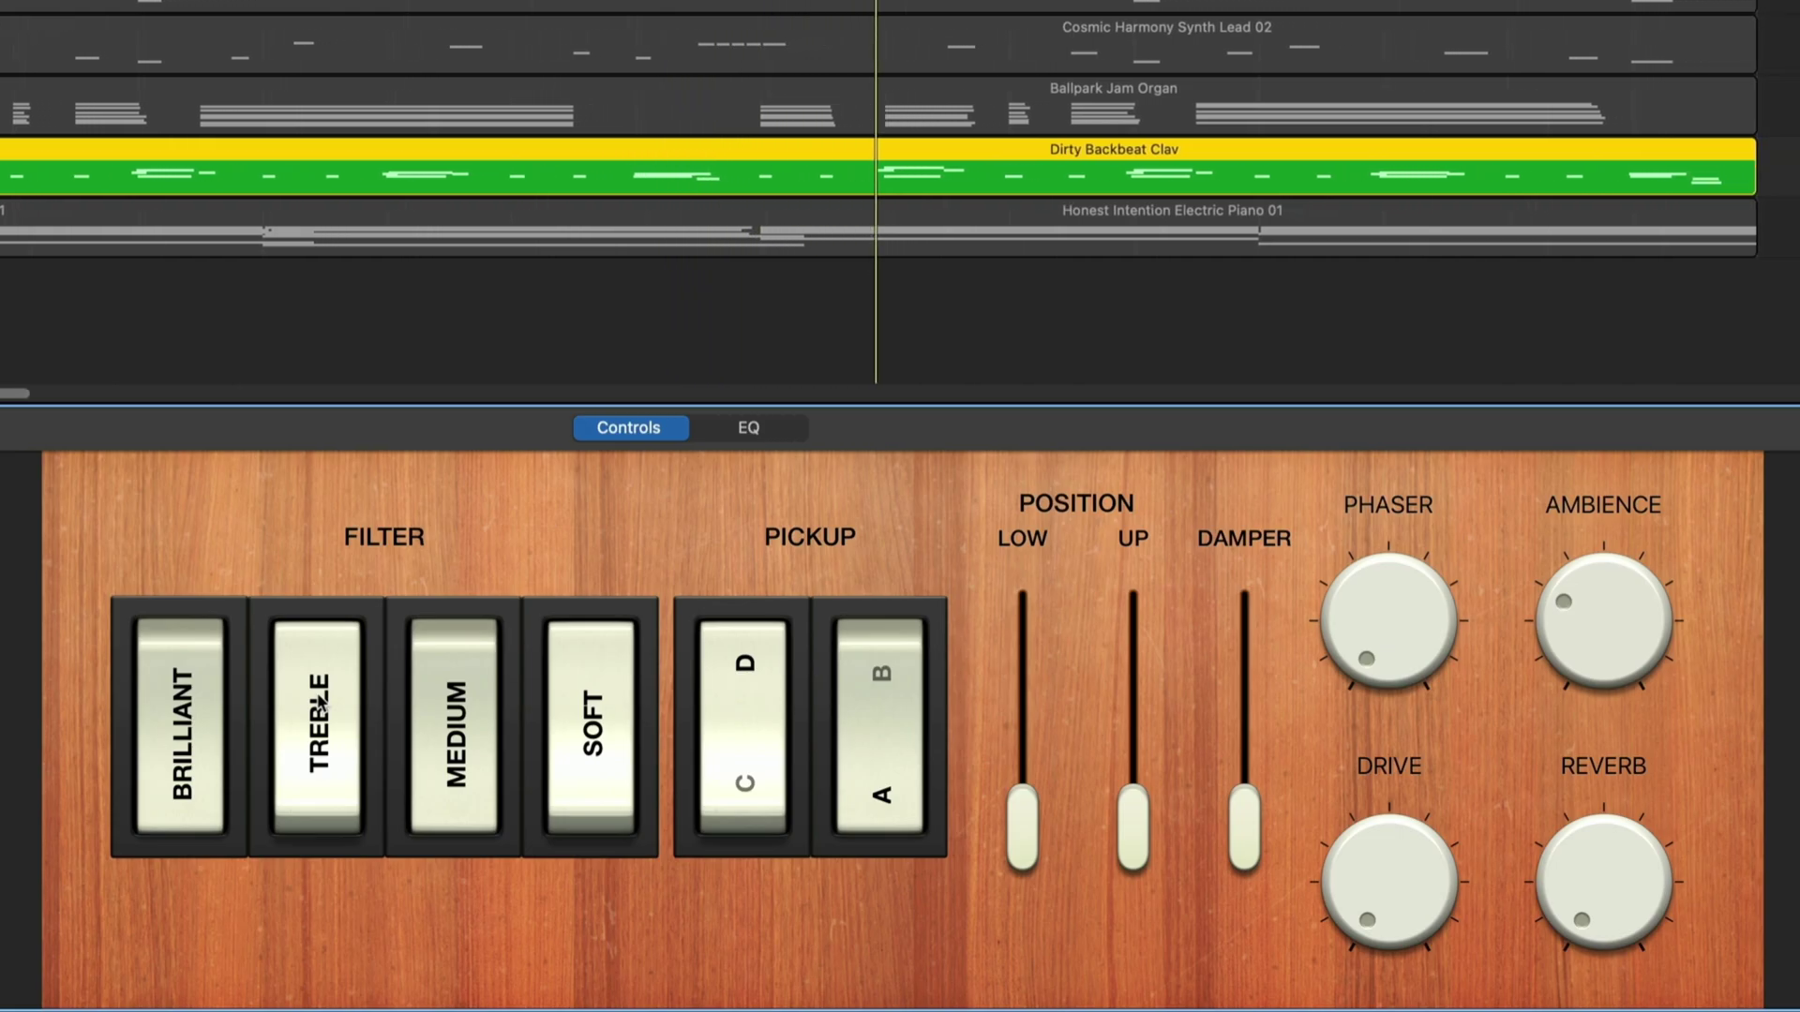
pyautogui.click(320, 704)
pyautogui.click(486, 670)
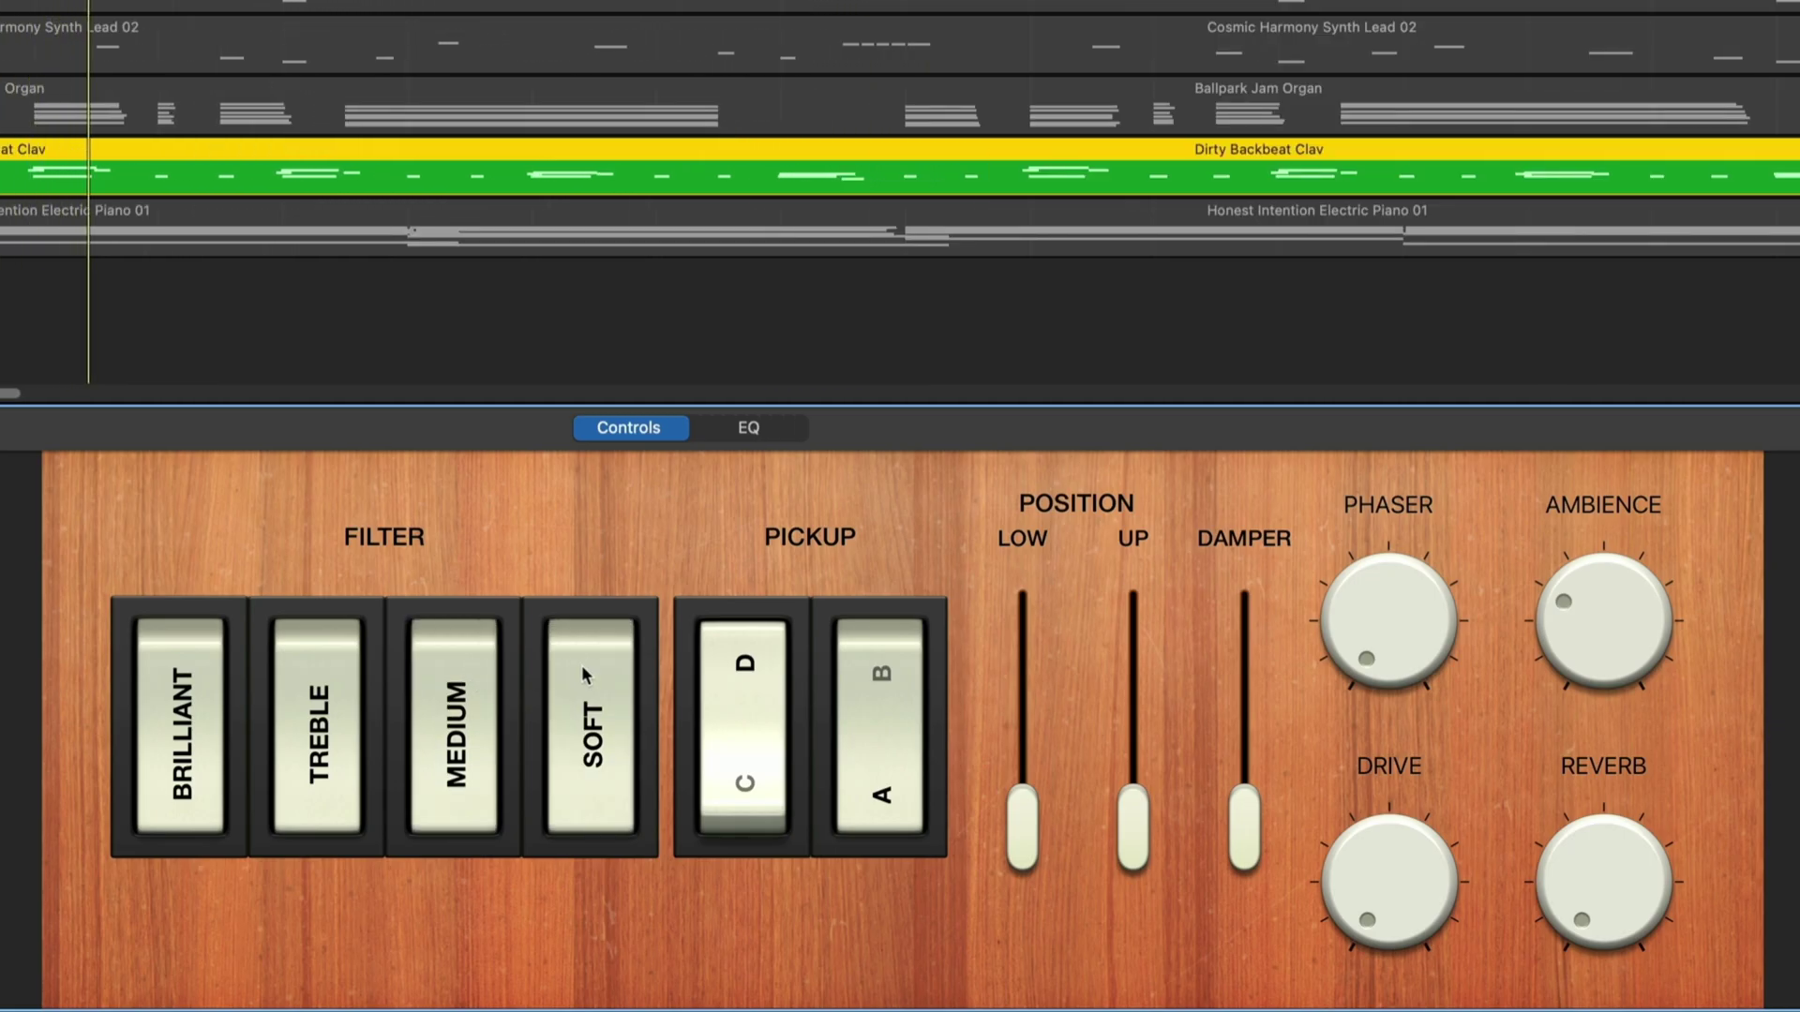
pyautogui.click(584, 676)
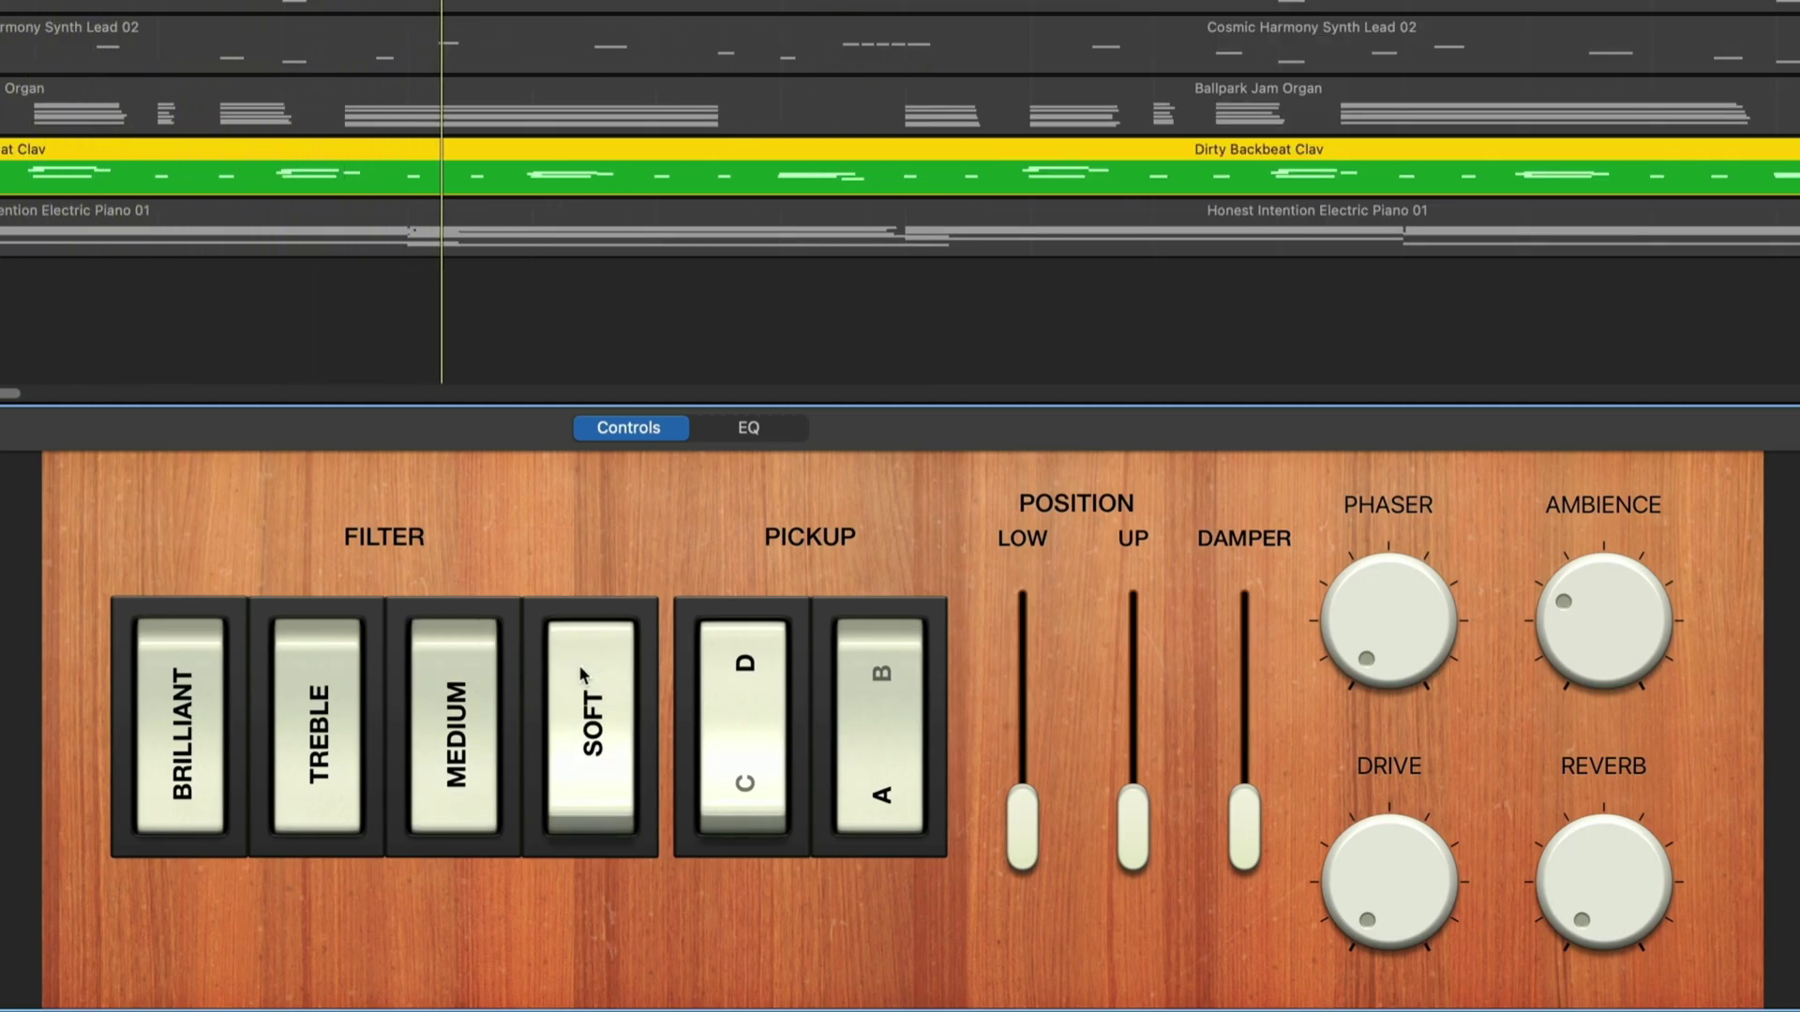
pyautogui.click(579, 663)
pyautogui.click(417, 666)
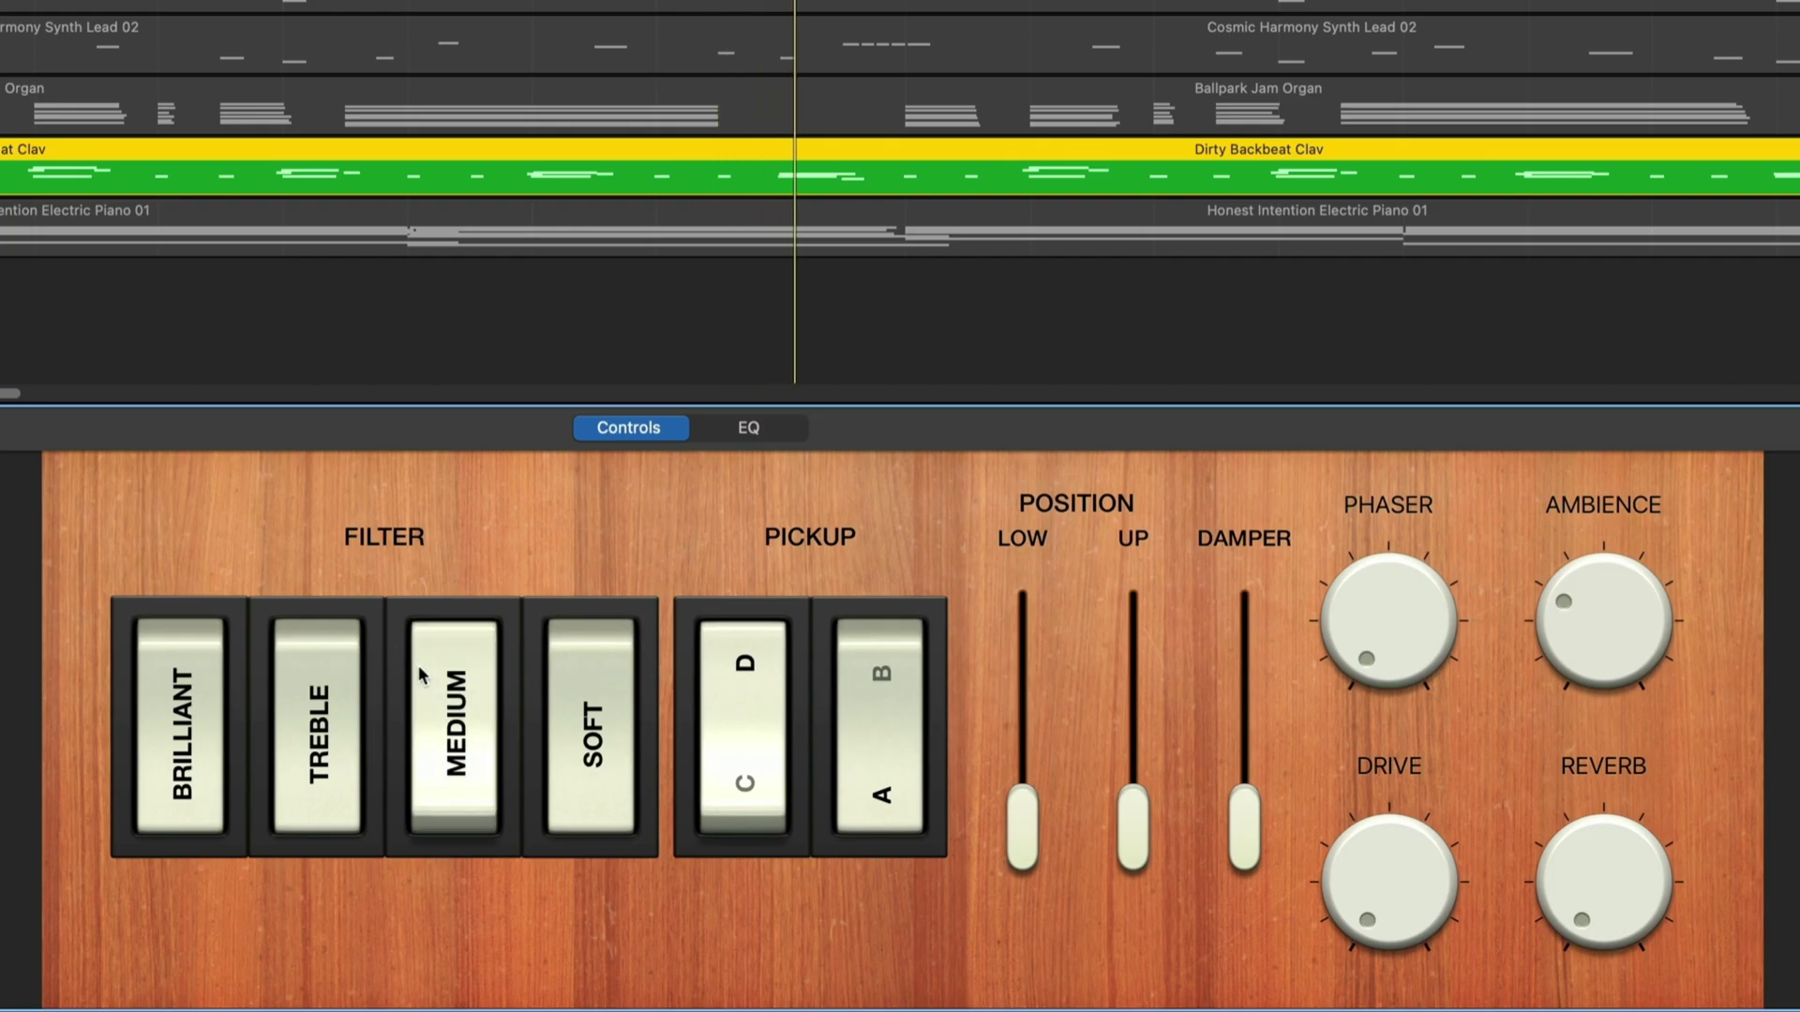
pyautogui.click(177, 646)
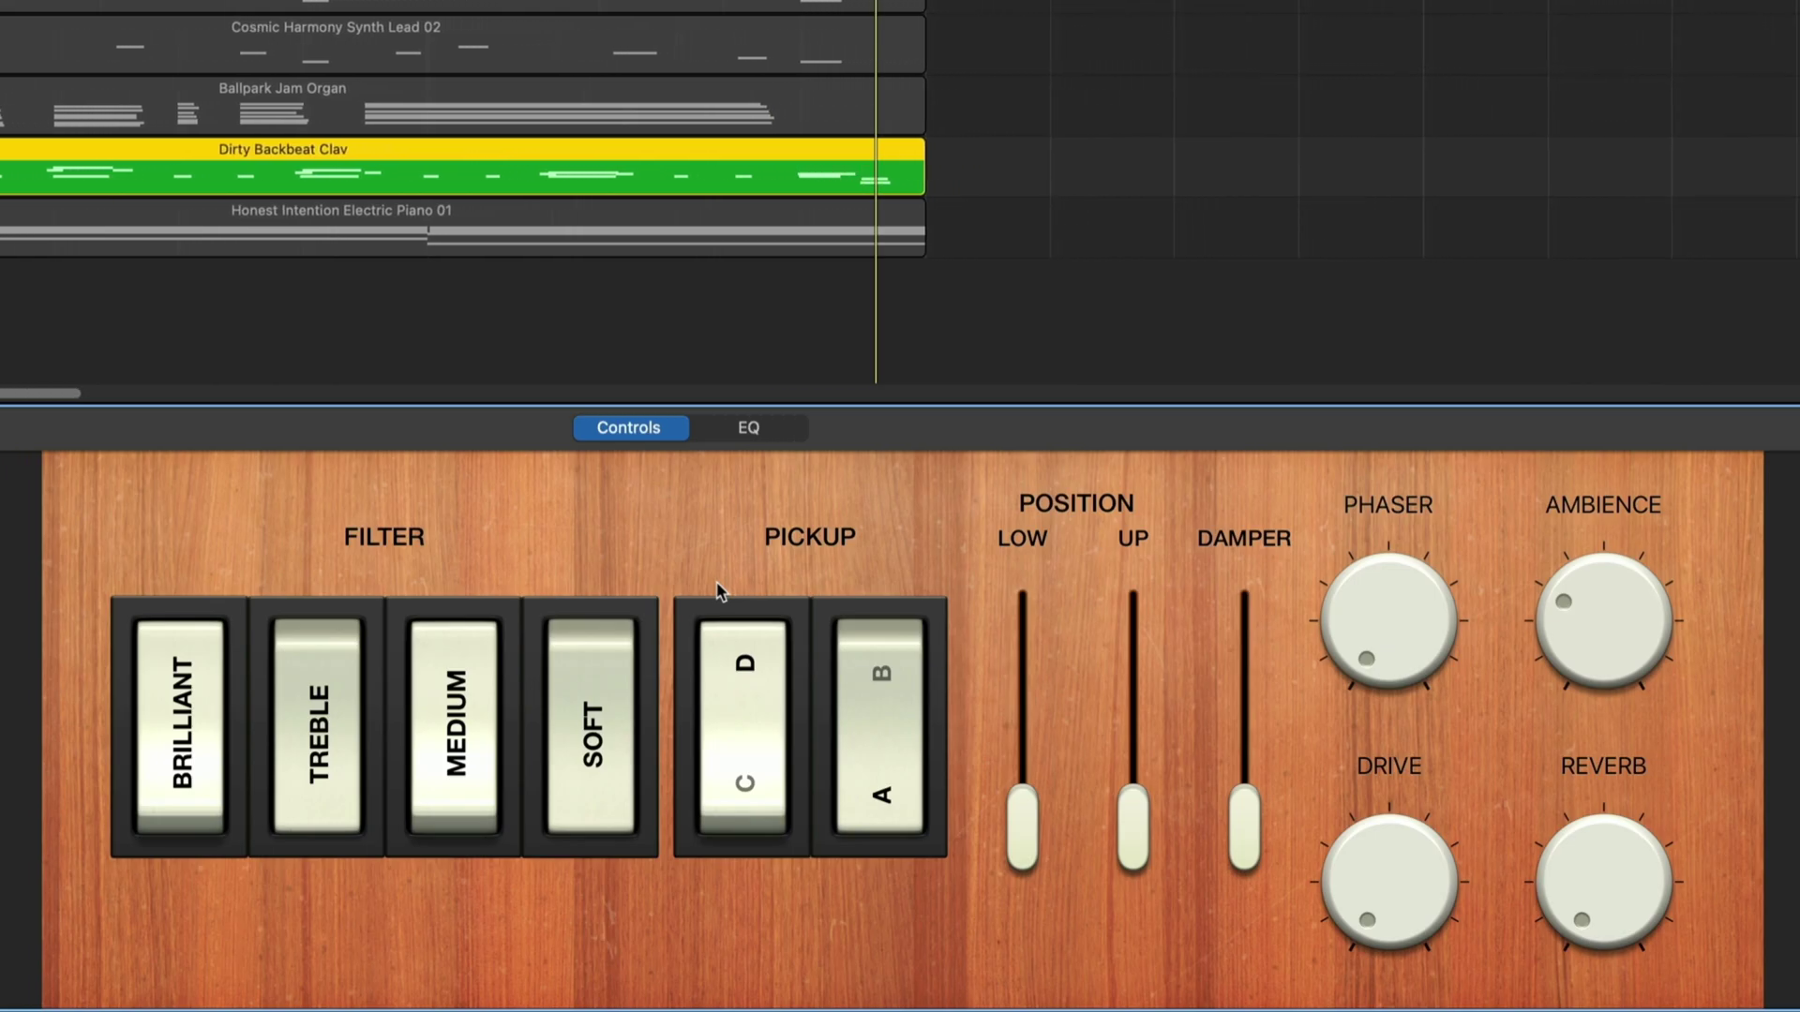
# - Change the clav's pickup and turn up its Phaser, Reverb, Ambience and Drive
pyautogui.click(745, 678)
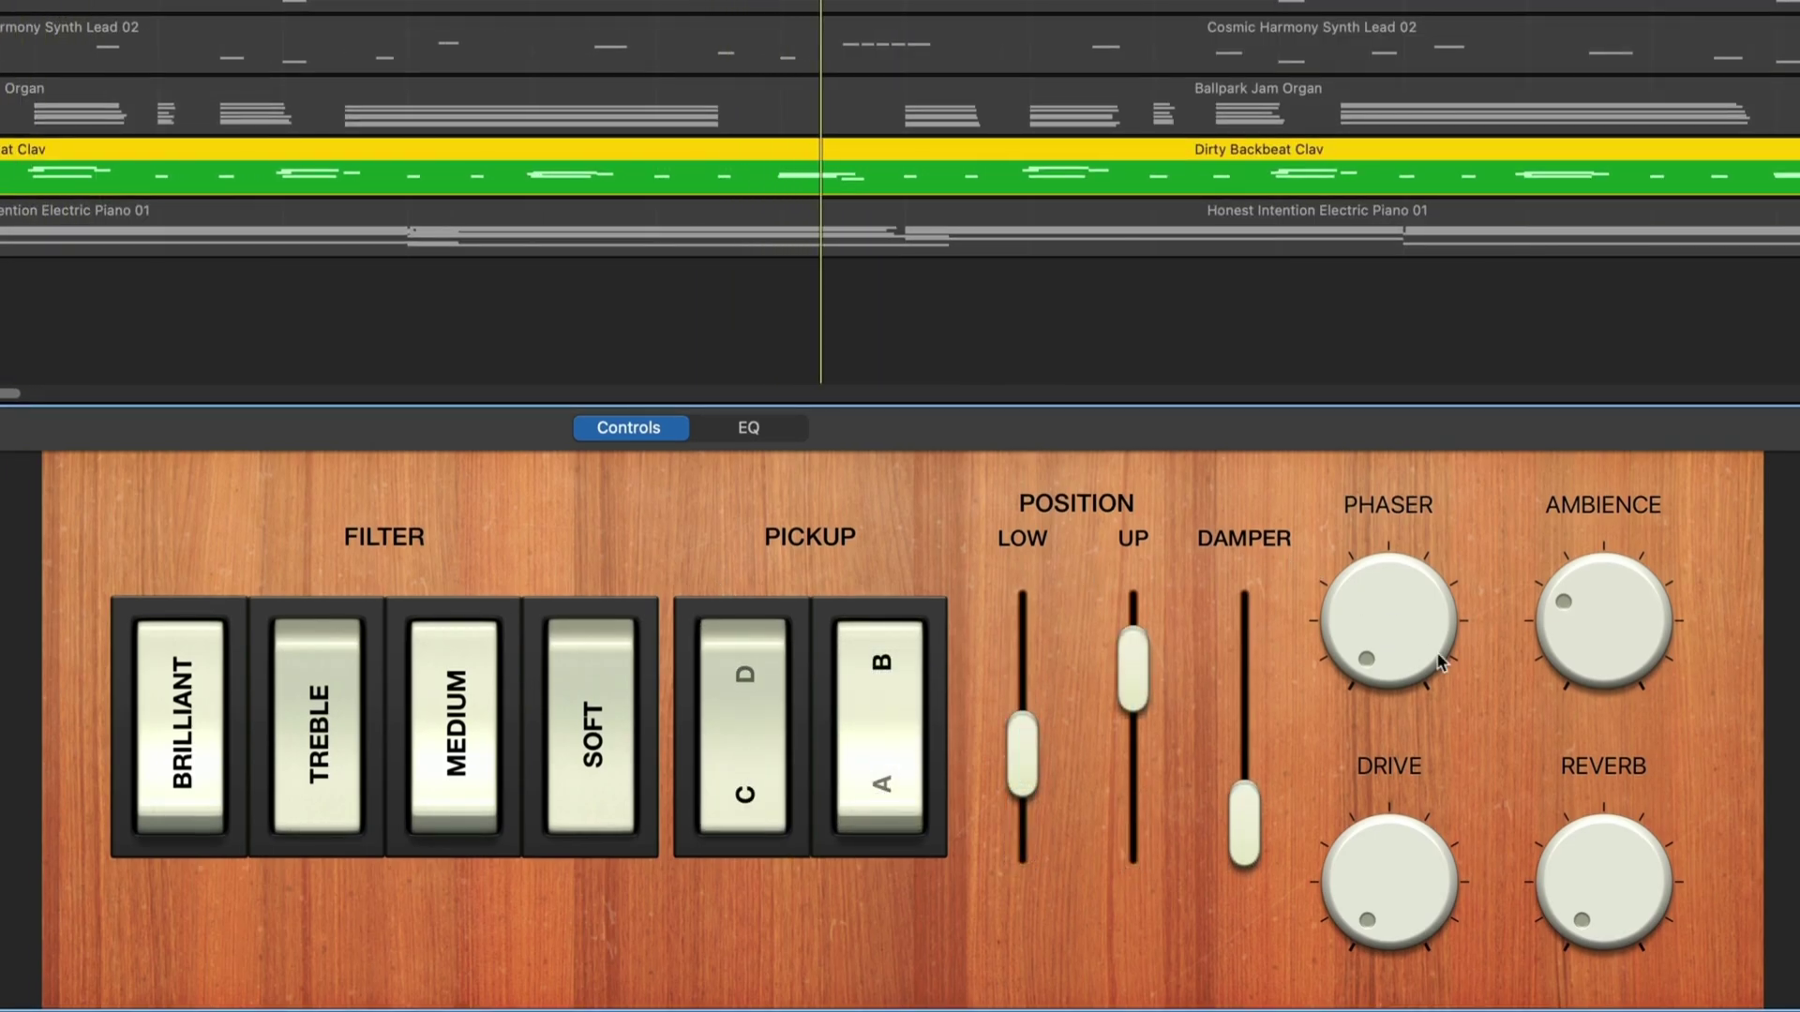
pyautogui.moveTo(1441, 665); pyautogui.dragTo(1376, 581)
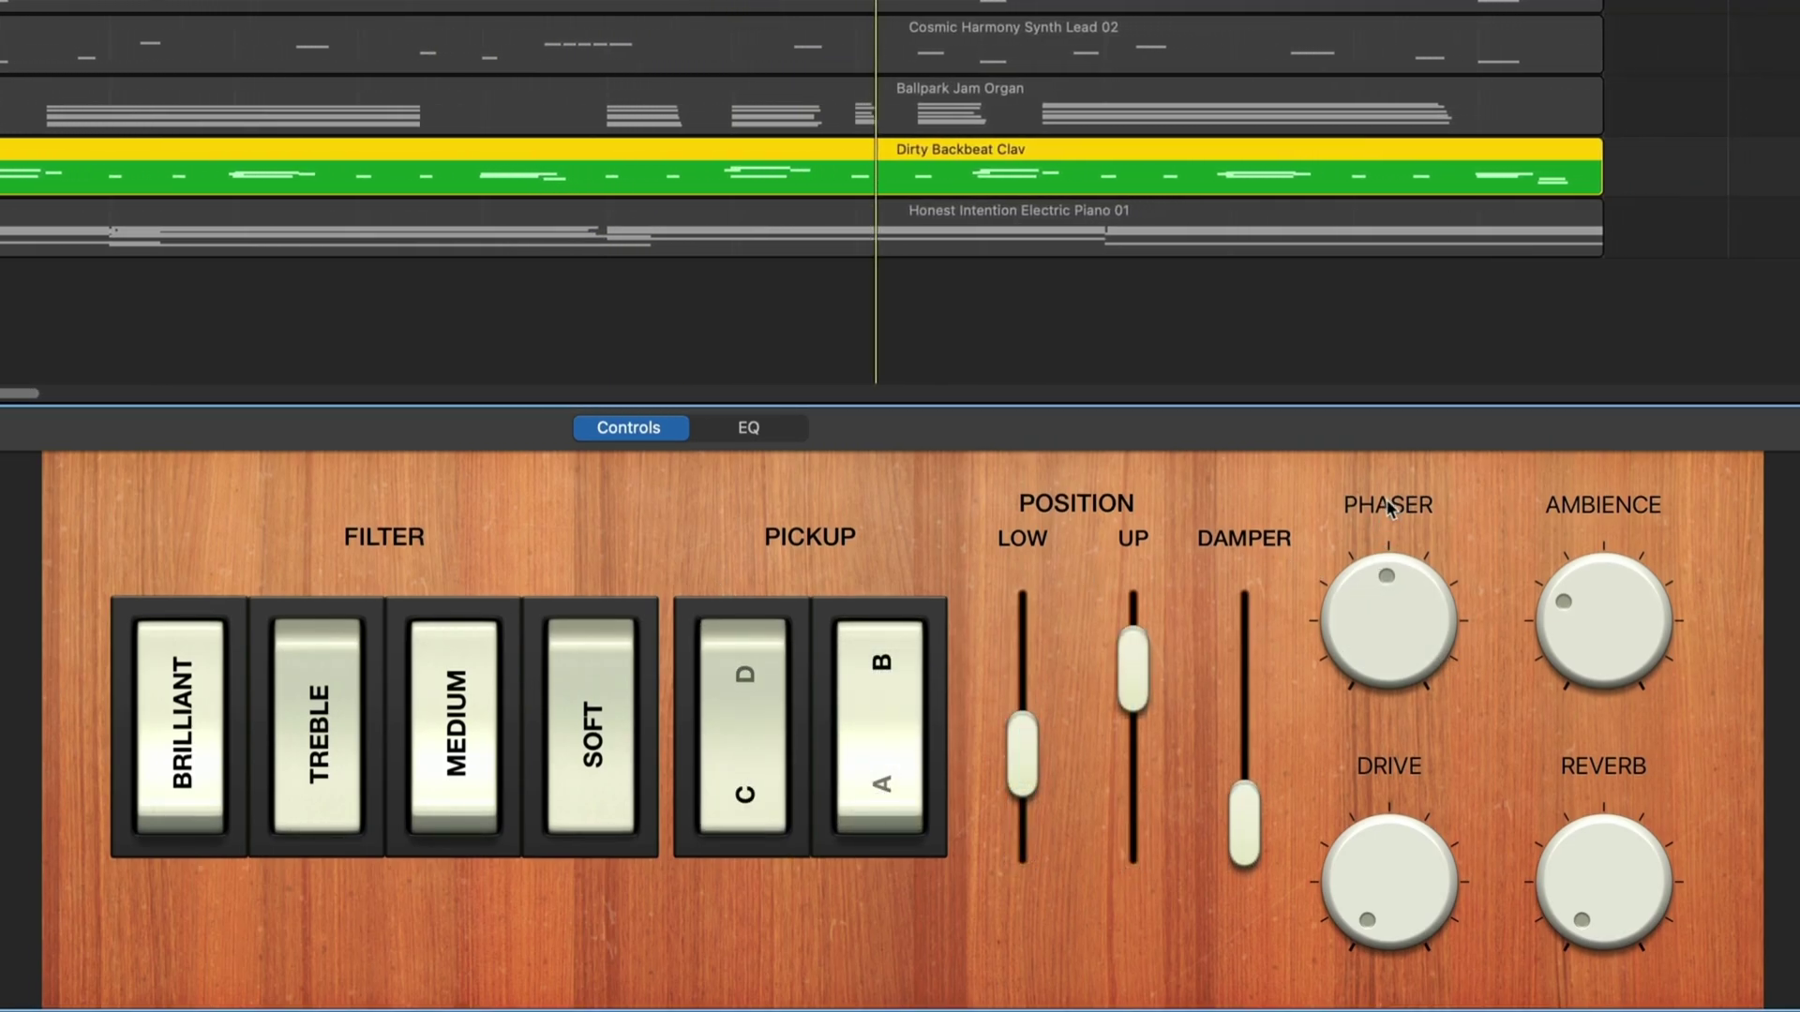
pyautogui.moveTo(1568, 836); pyautogui.dragTo(1574, 775)
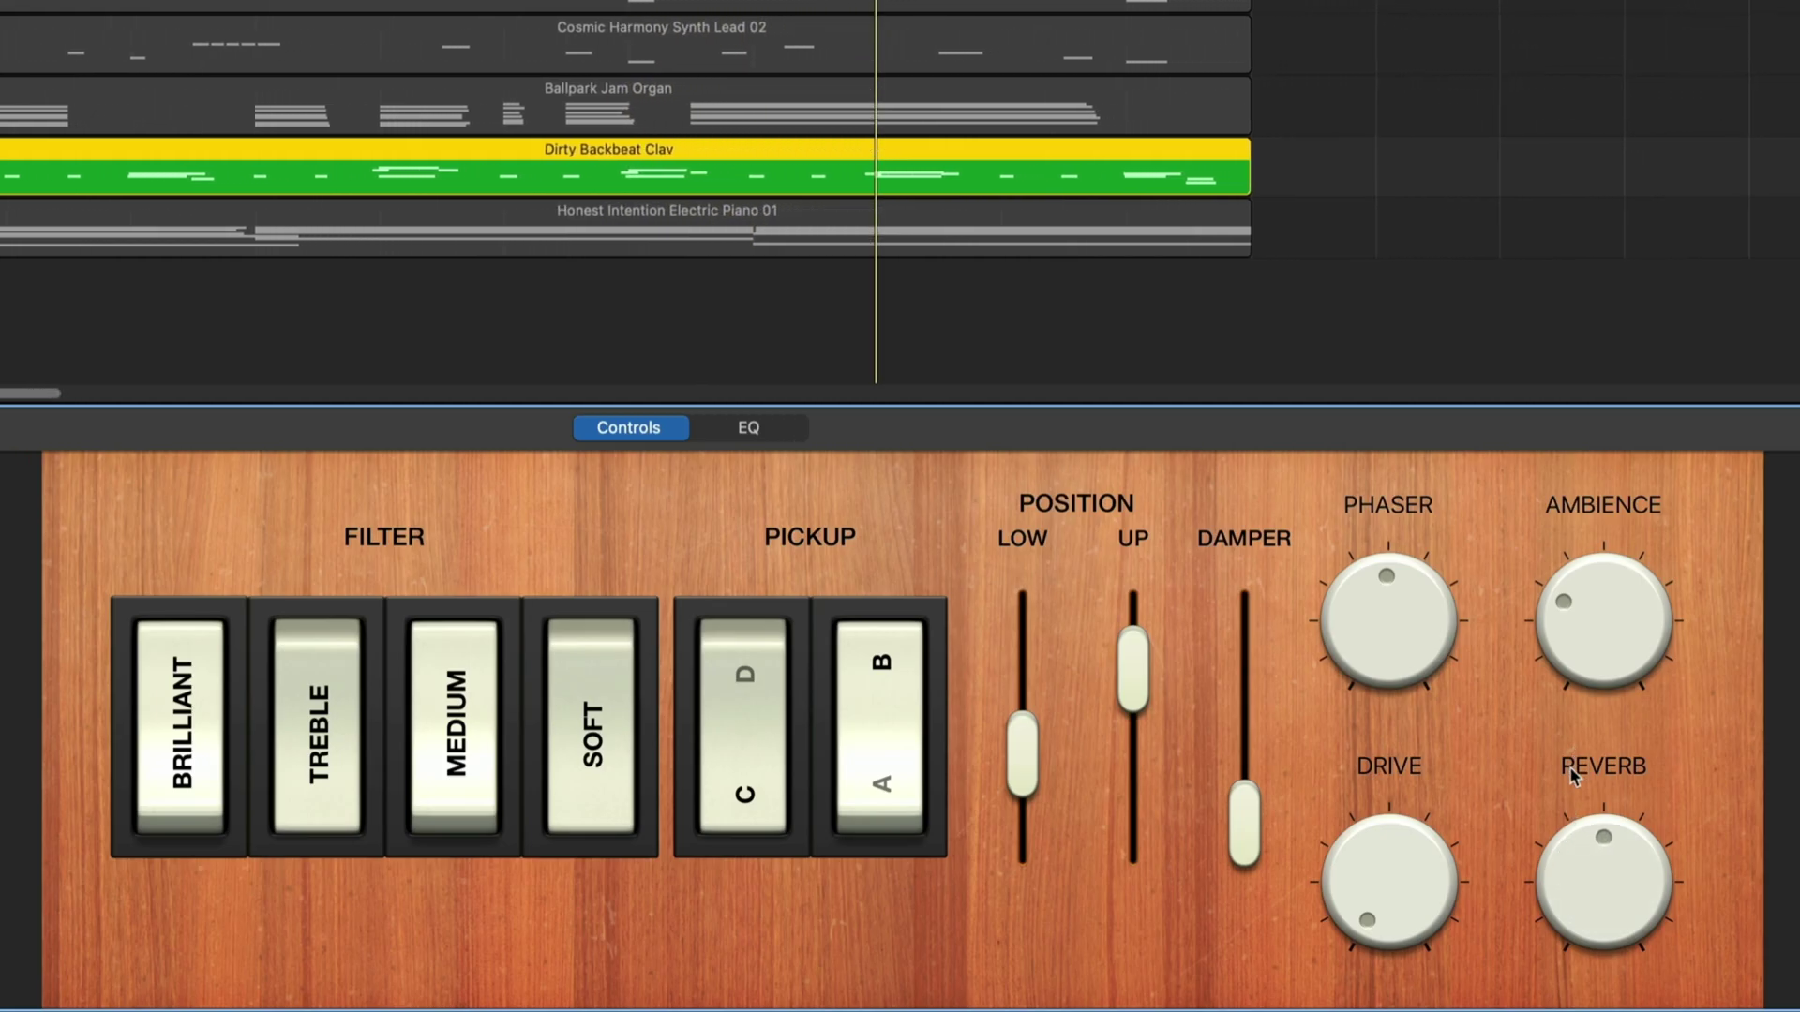
pyautogui.moveTo(1566, 576); pyautogui.dragTo(1587, 530)
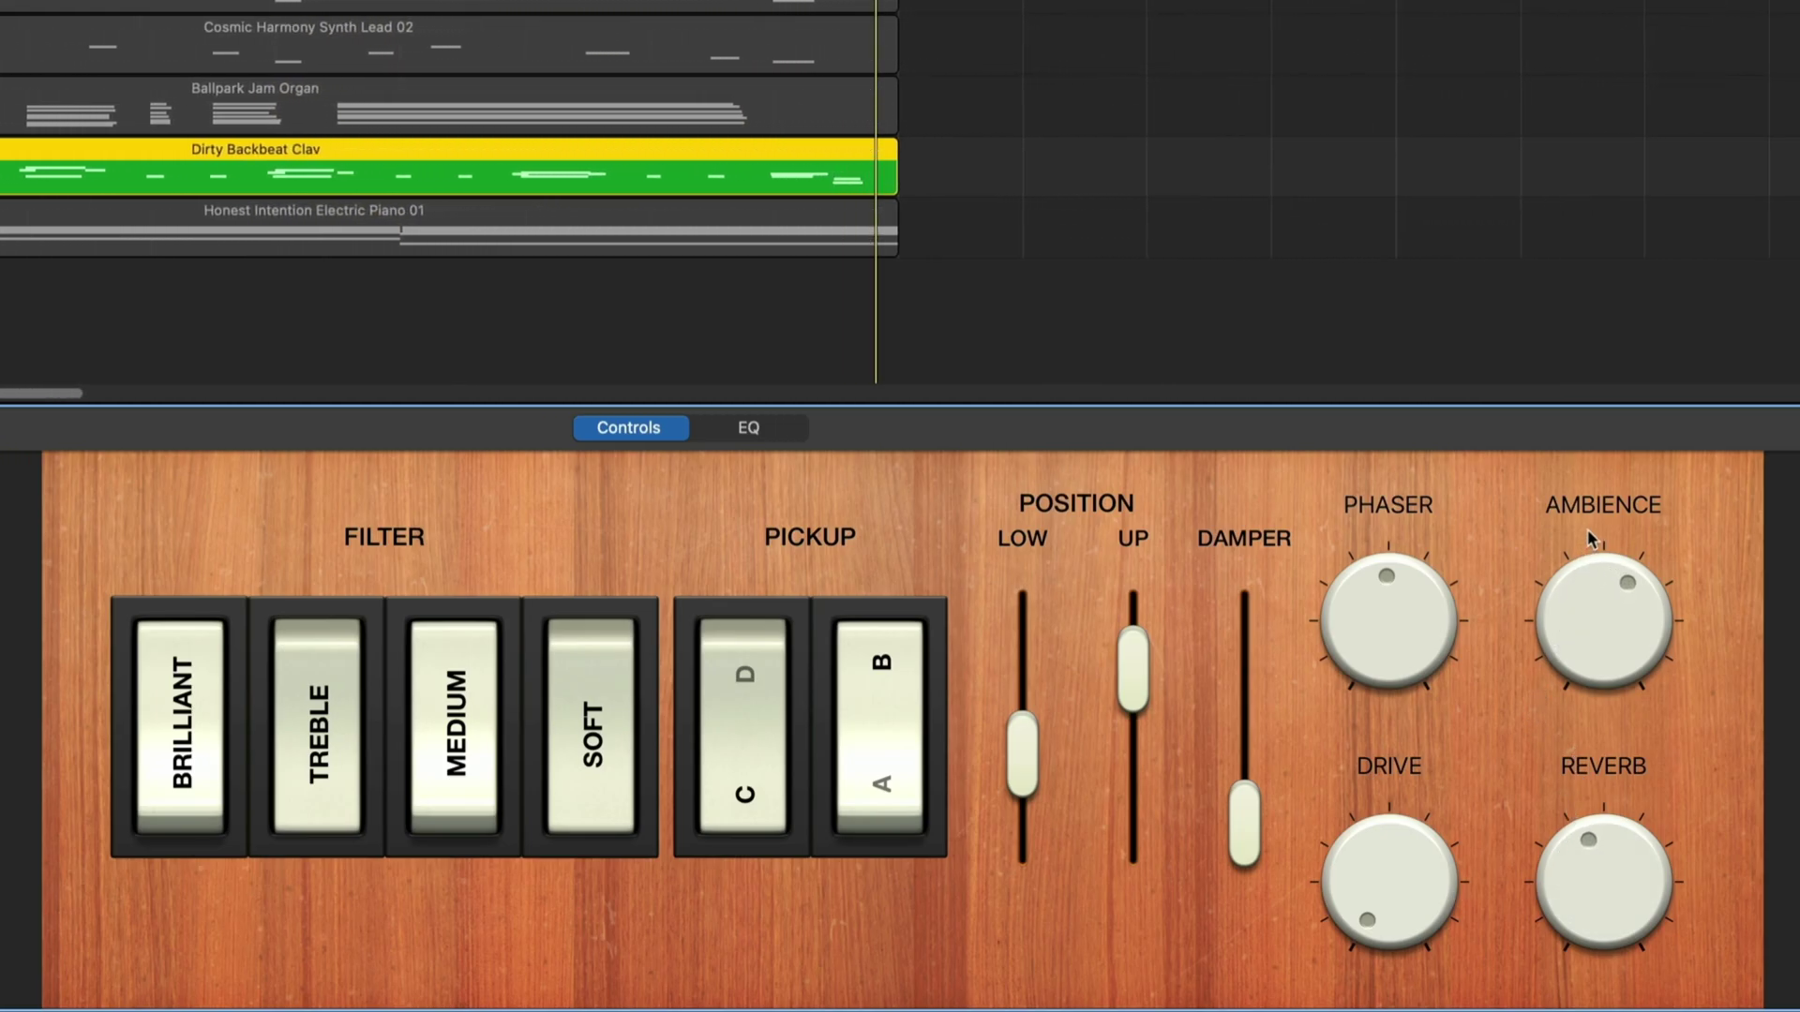
pyautogui.moveTo(1388, 778); pyautogui.dragTo(1404, 748)
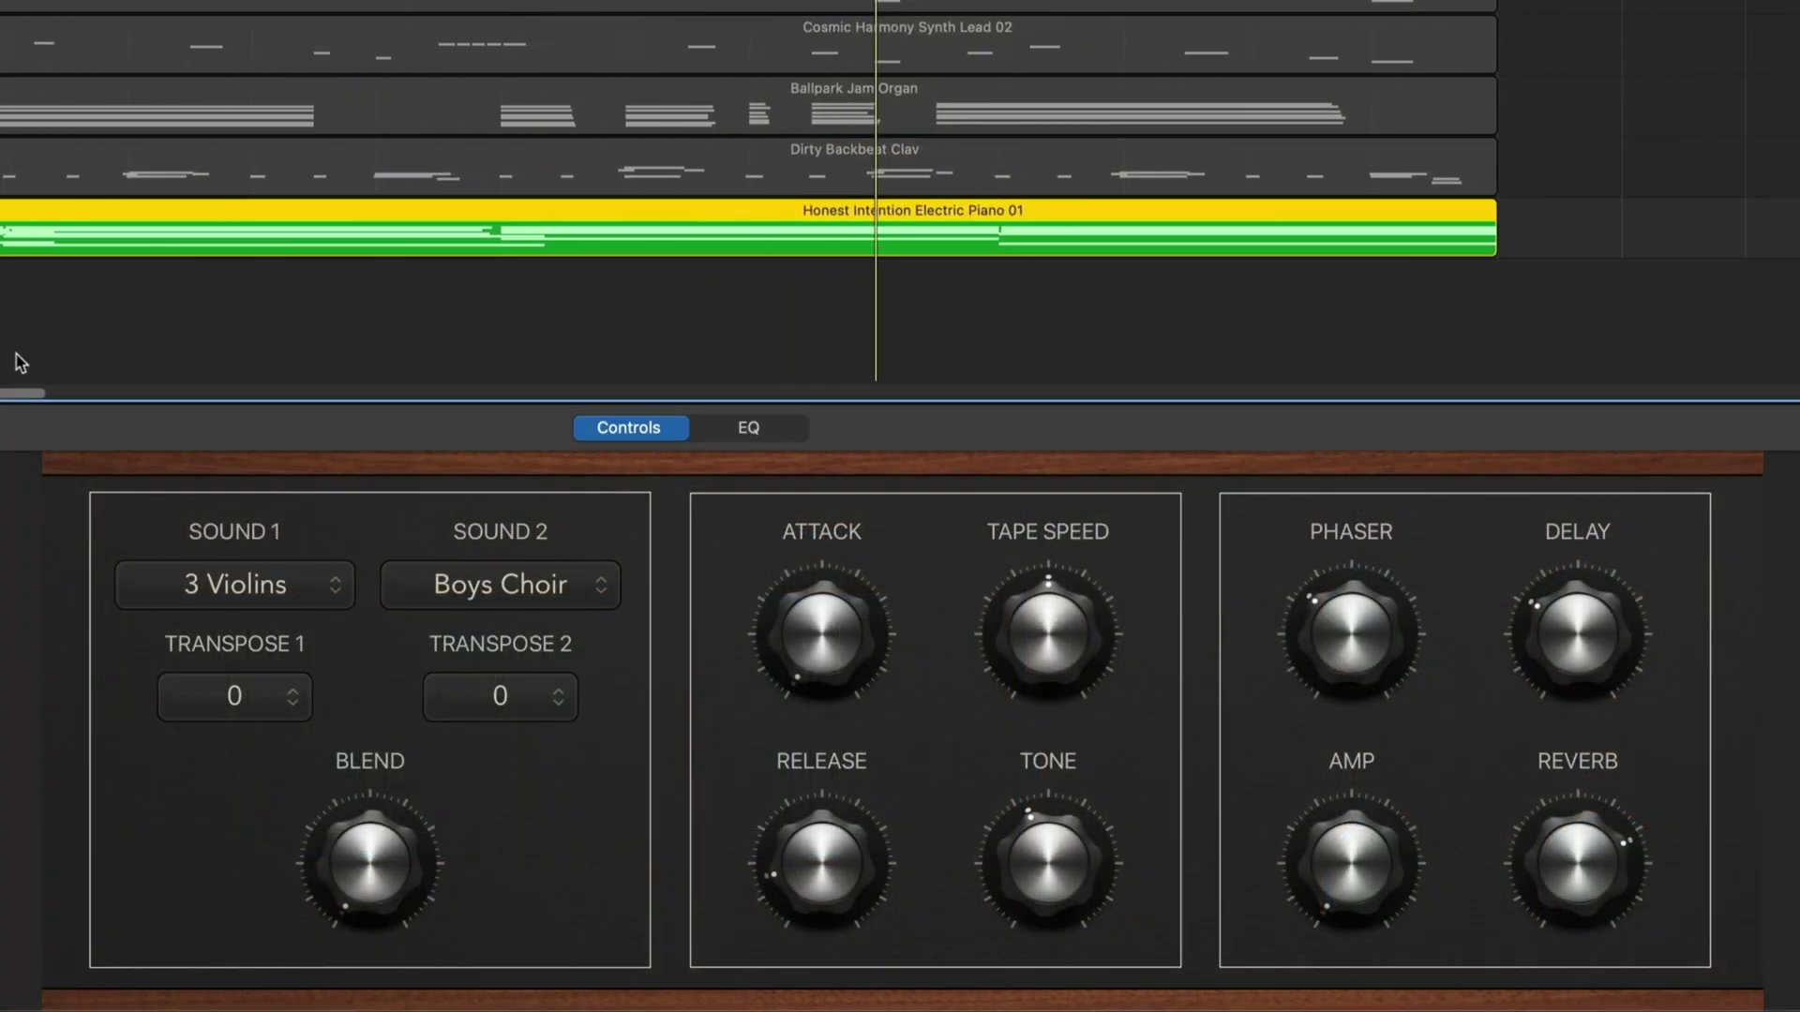
# - Set the Mellotron's first sound to Female Choir with transposition reset to 0
pyautogui.click(337, 590)
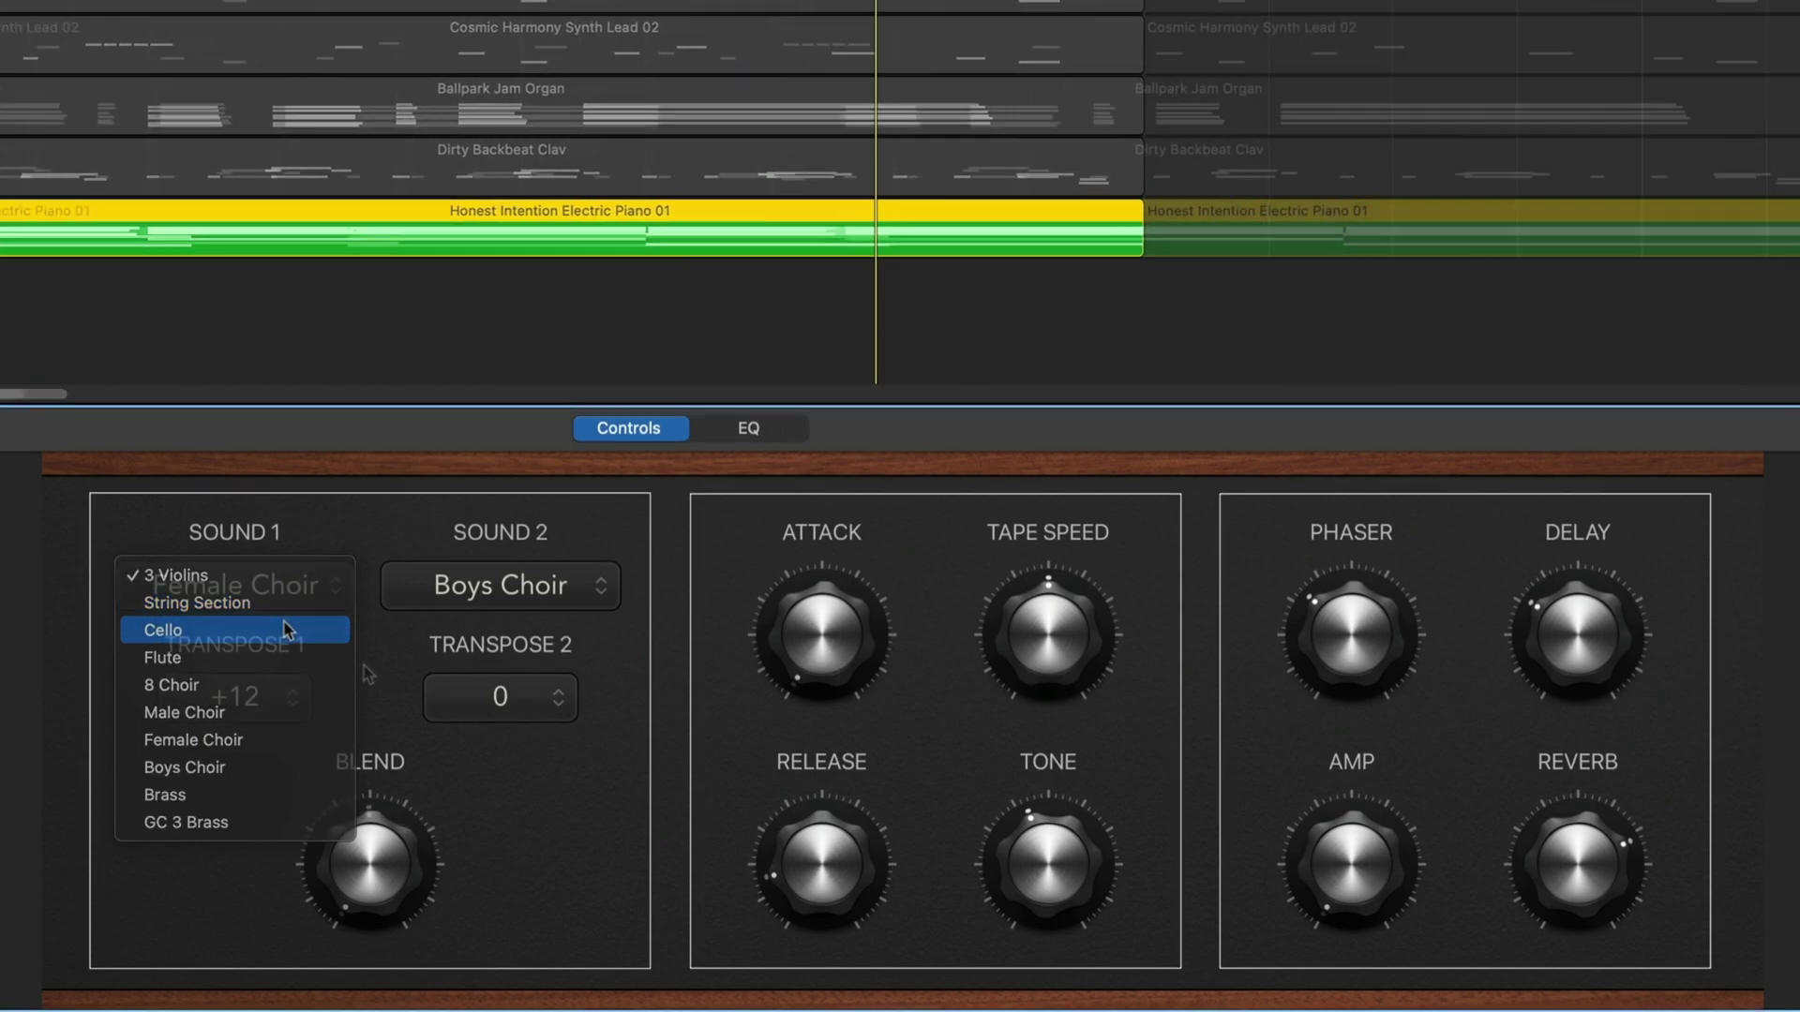
pyautogui.click(268, 738)
pyautogui.click(273, 695)
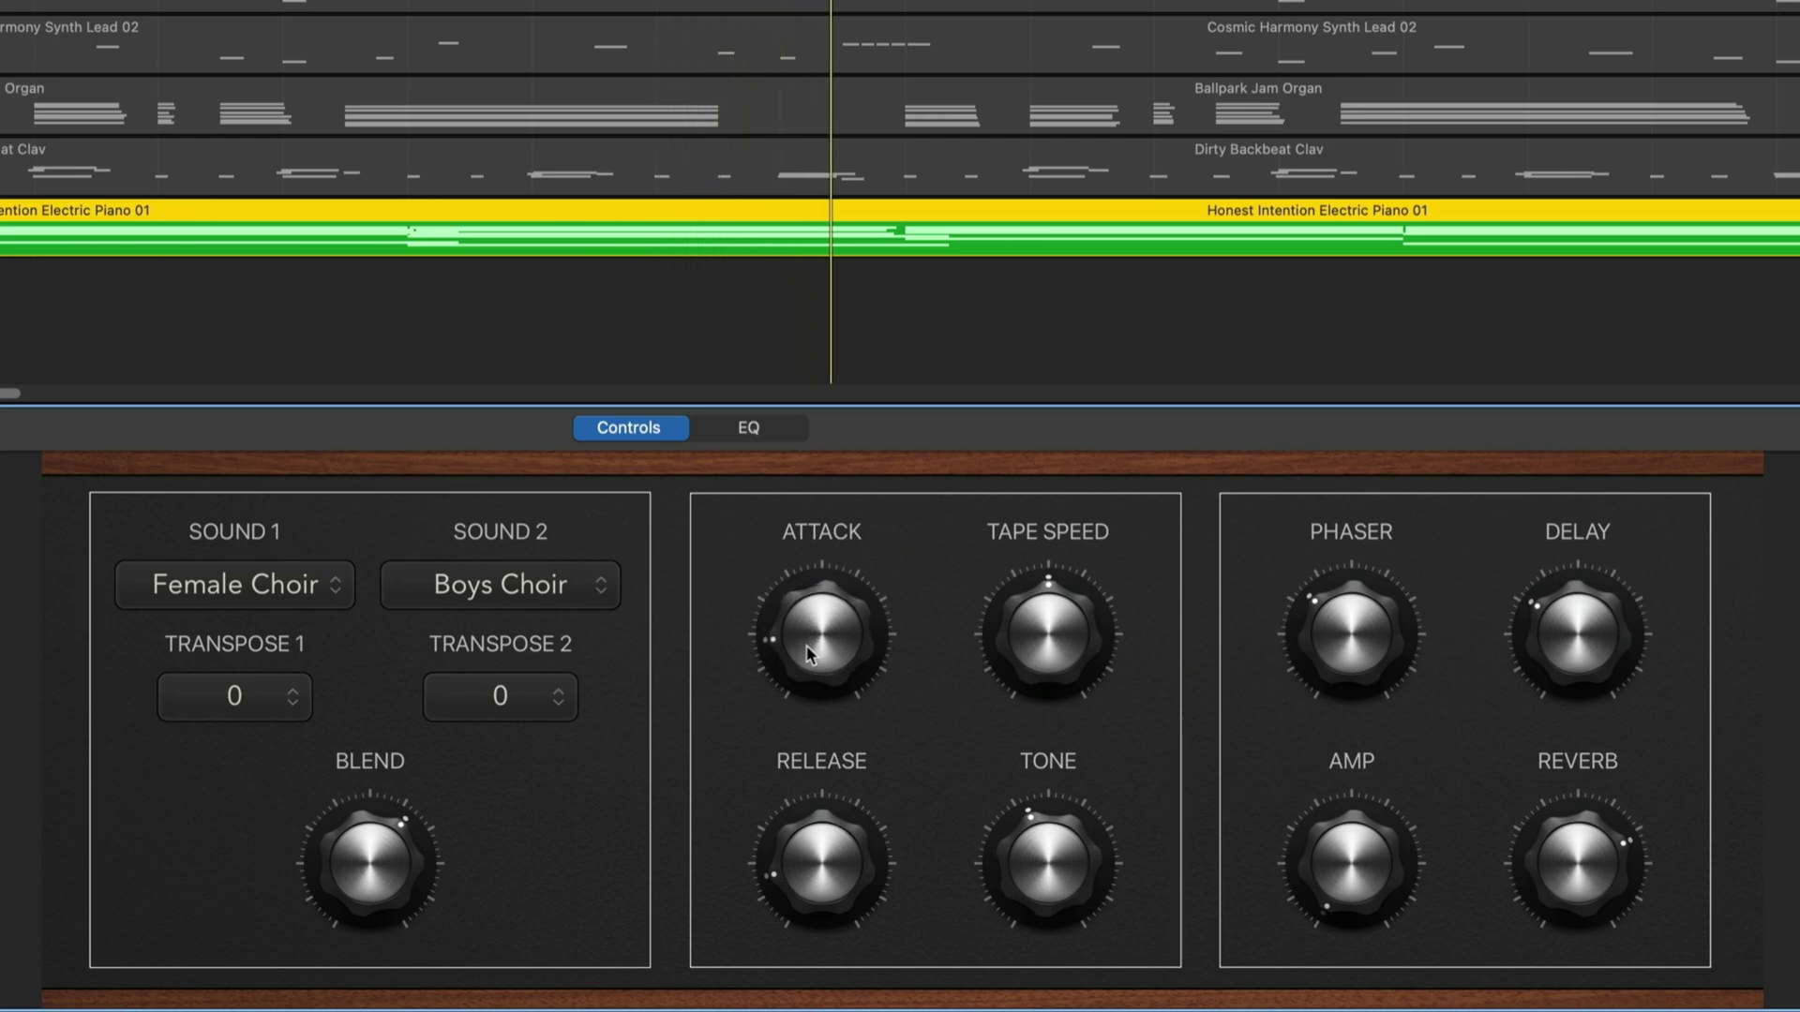
pyautogui.moveTo(1037, 631); pyautogui.dragTo(1024, 669)
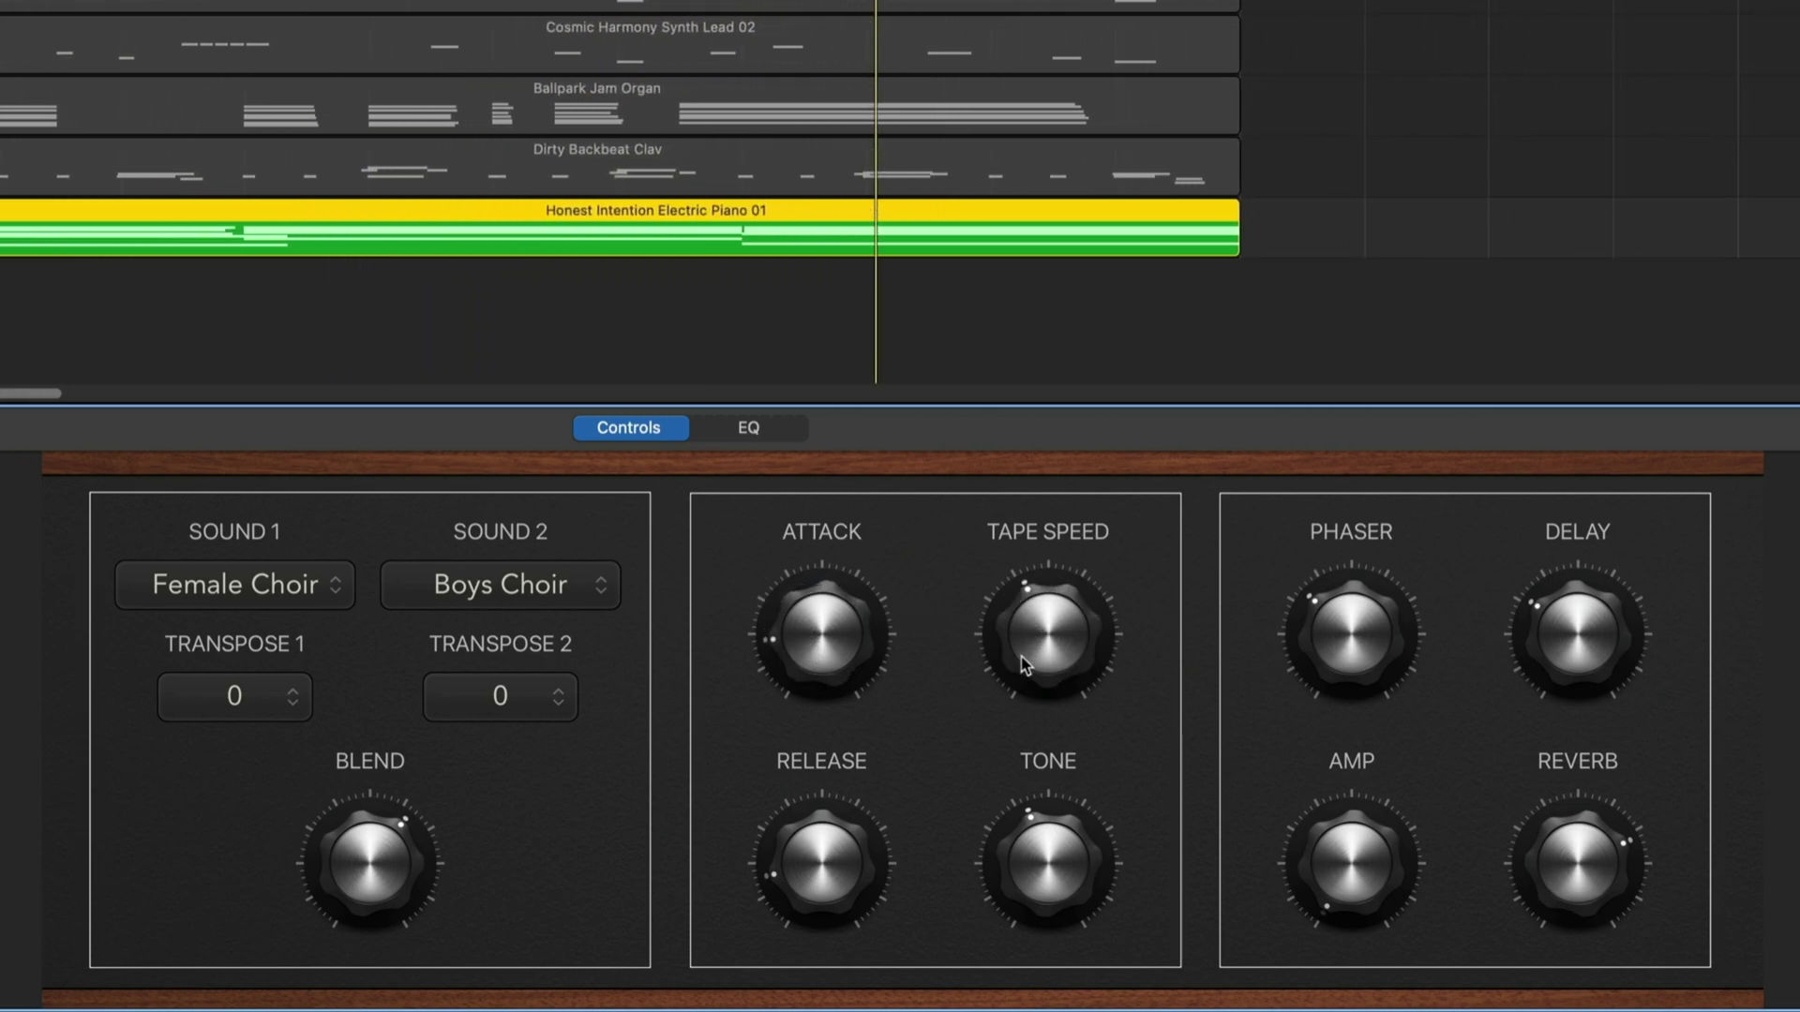
# - Speed up the Mellotron tape, shorten its Release, and raise Amp and Phaser
pyautogui.moveTo(1023, 669); pyautogui.dragTo(1069, 546)
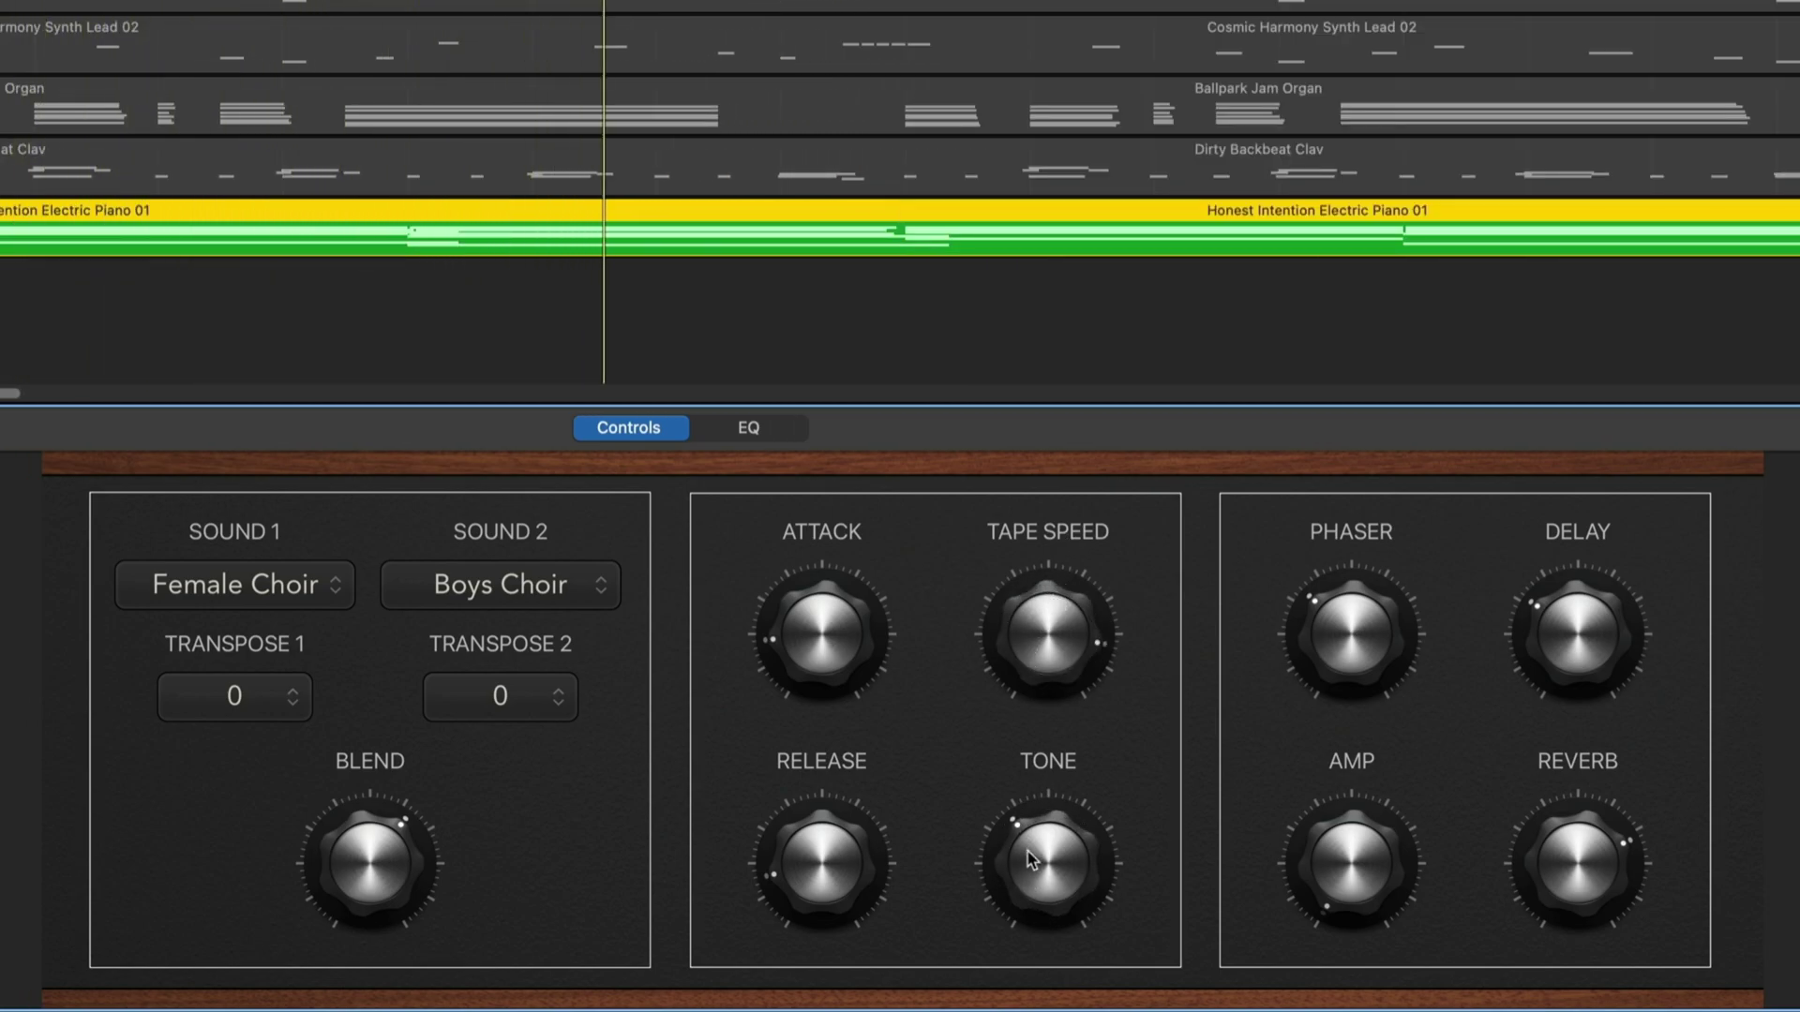
pyautogui.moveTo(816, 812); pyautogui.dragTo(816, 844)
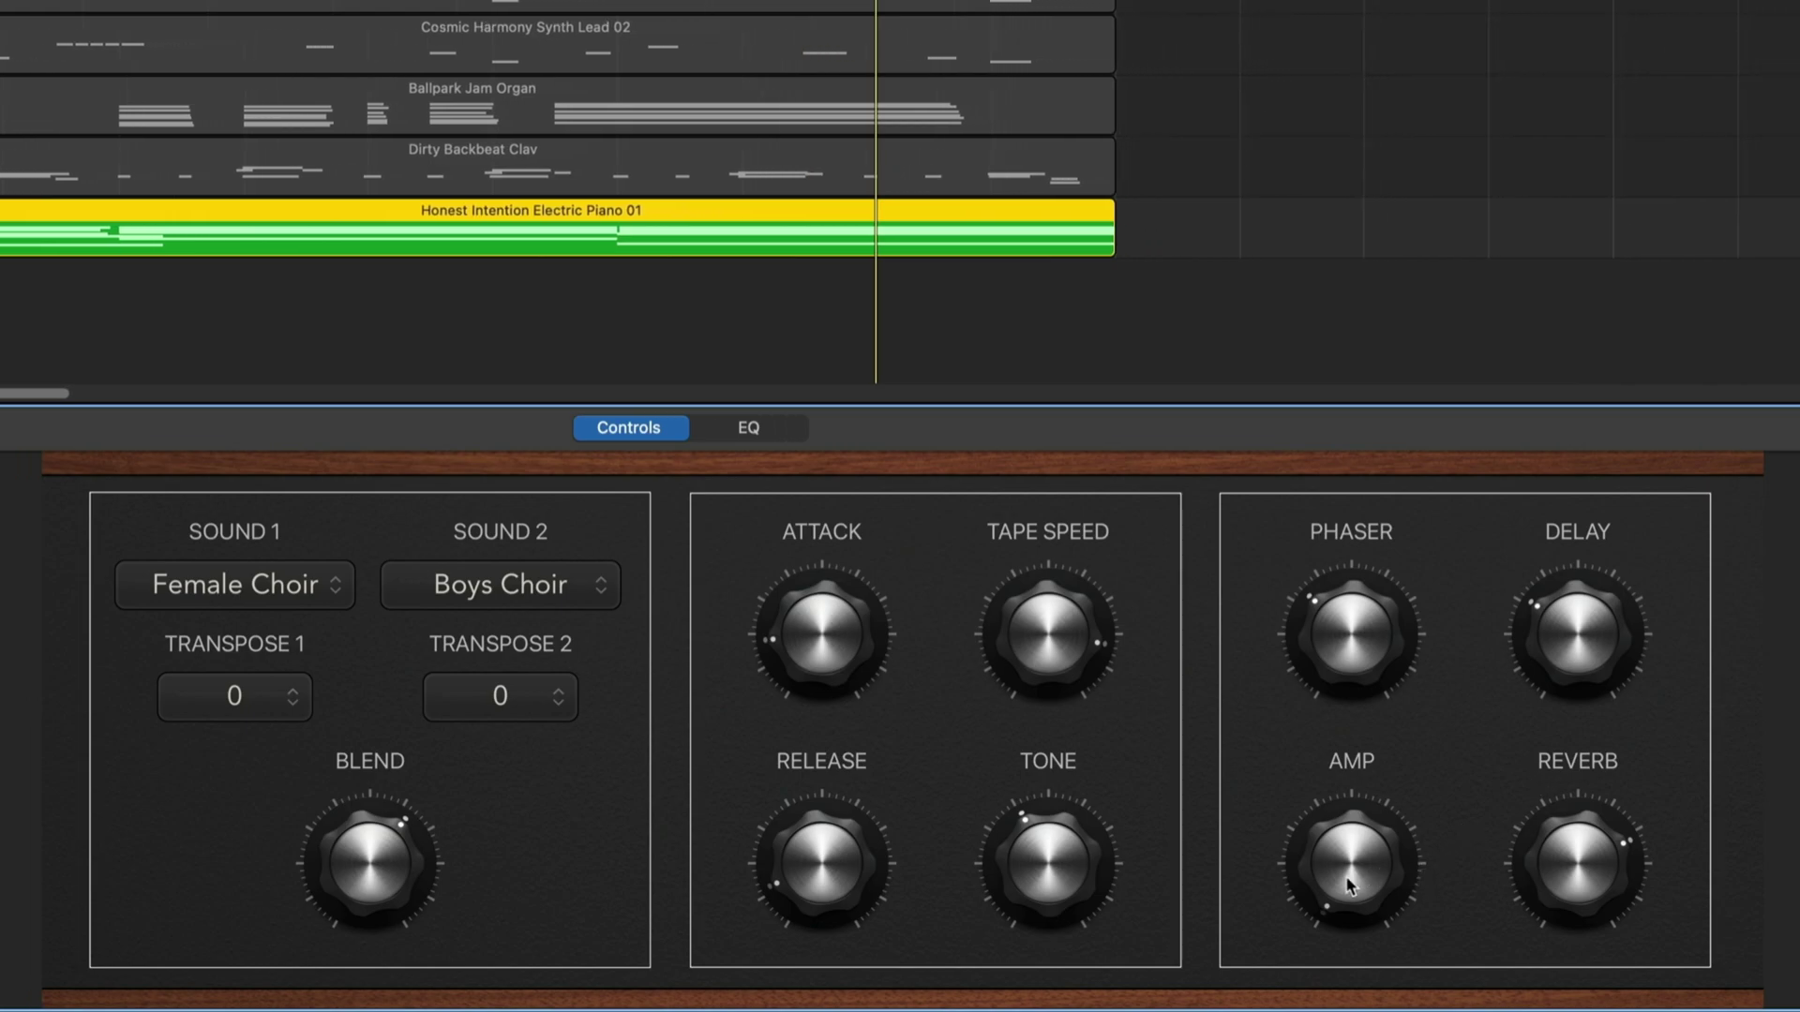
pyautogui.moveTo(1336, 856); pyautogui.dragTo(1353, 783)
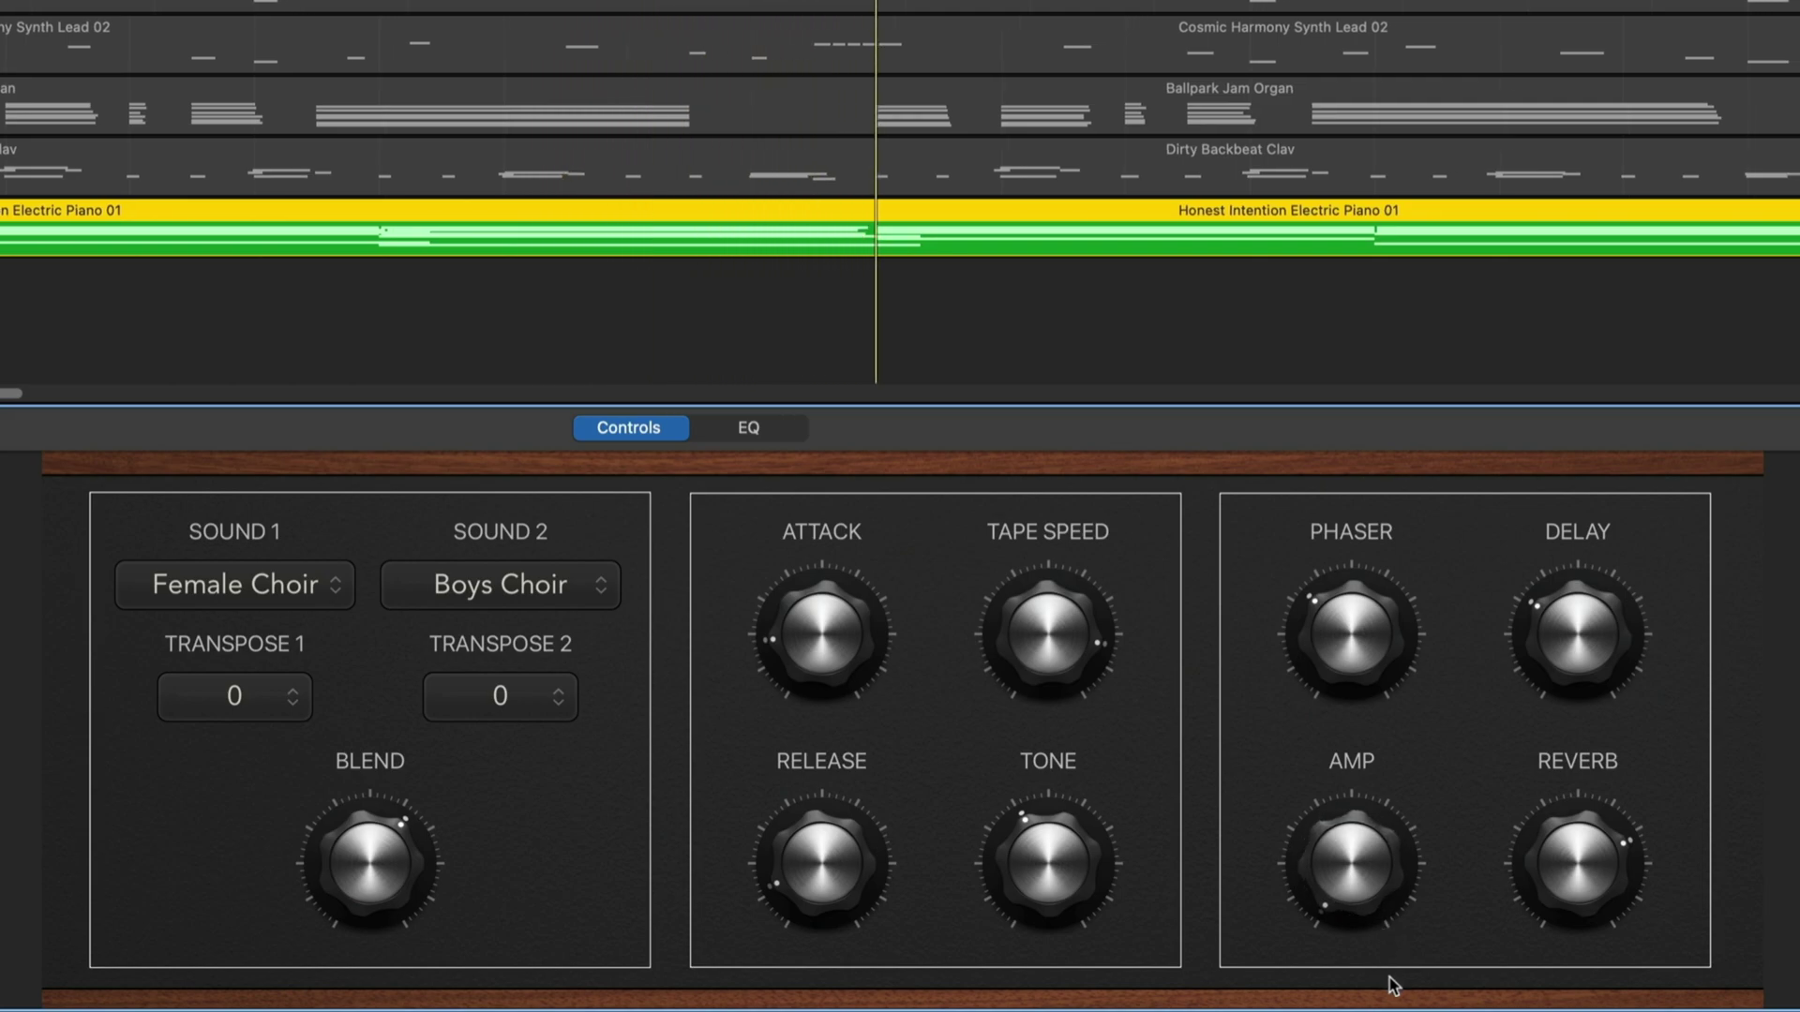
pyautogui.moveTo(1350, 633); pyautogui.dragTo(1379, 539)
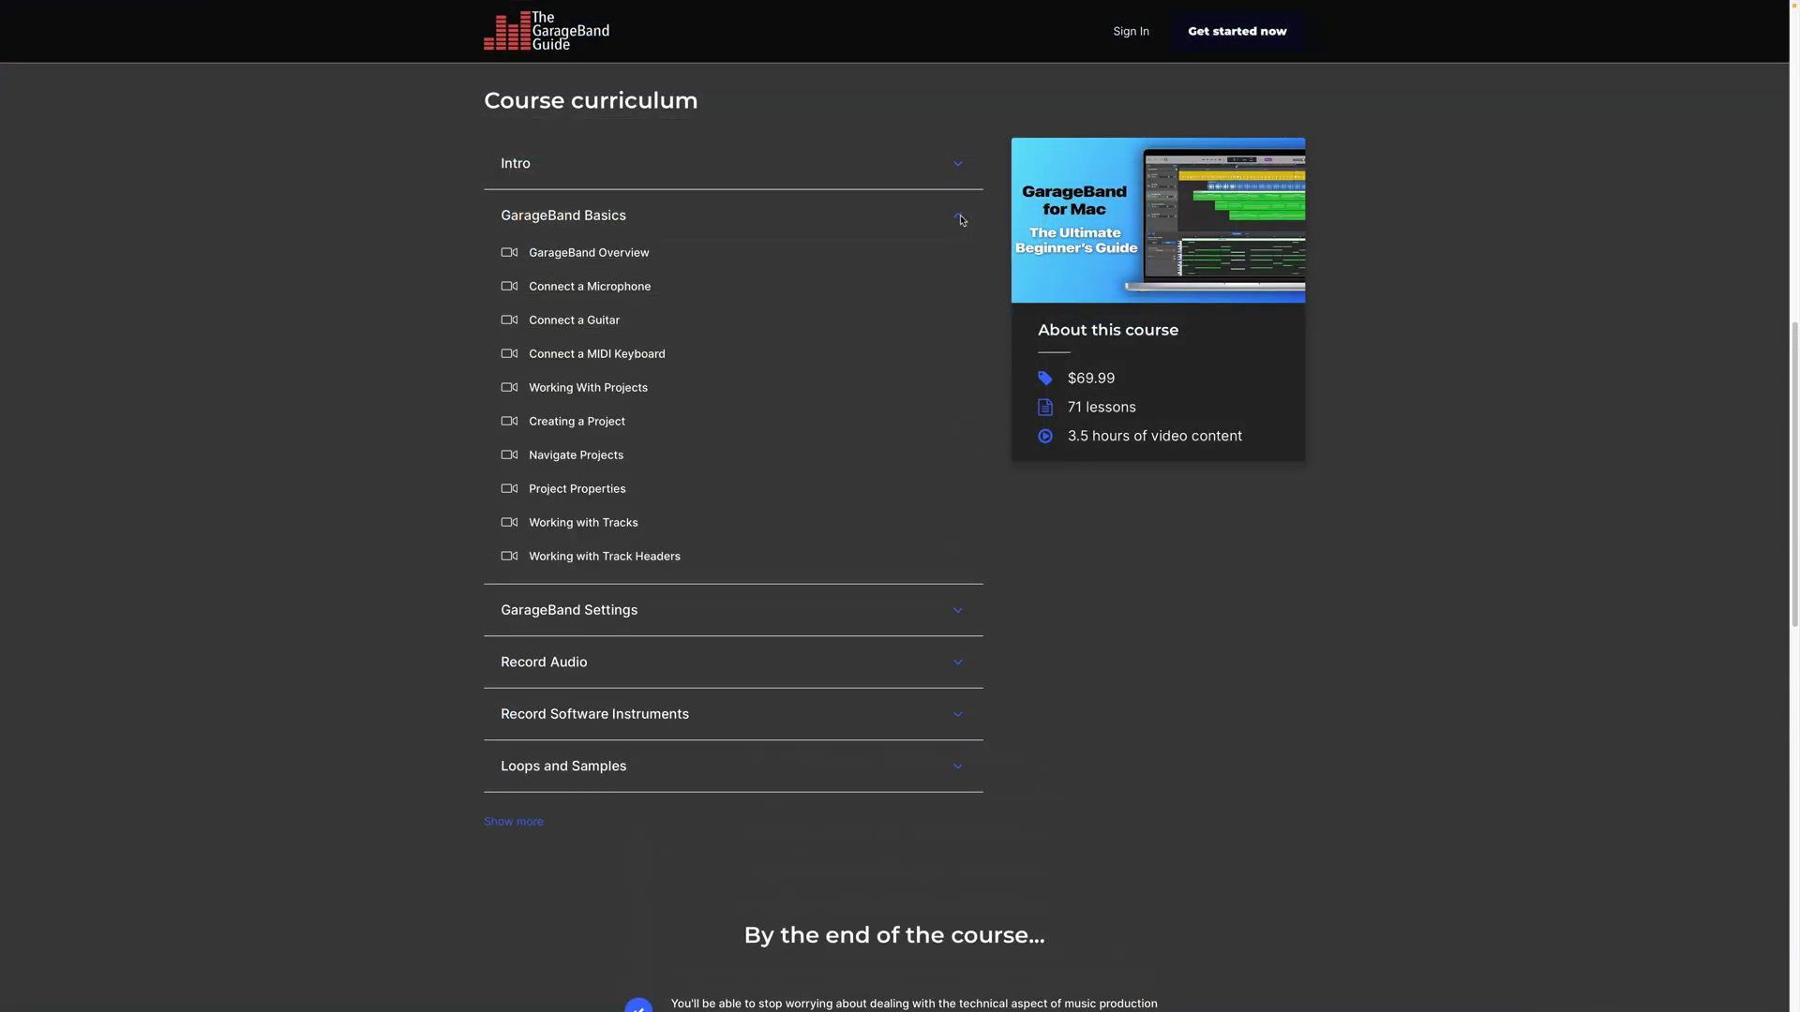
pyautogui.scroll(-2, 950, 443)
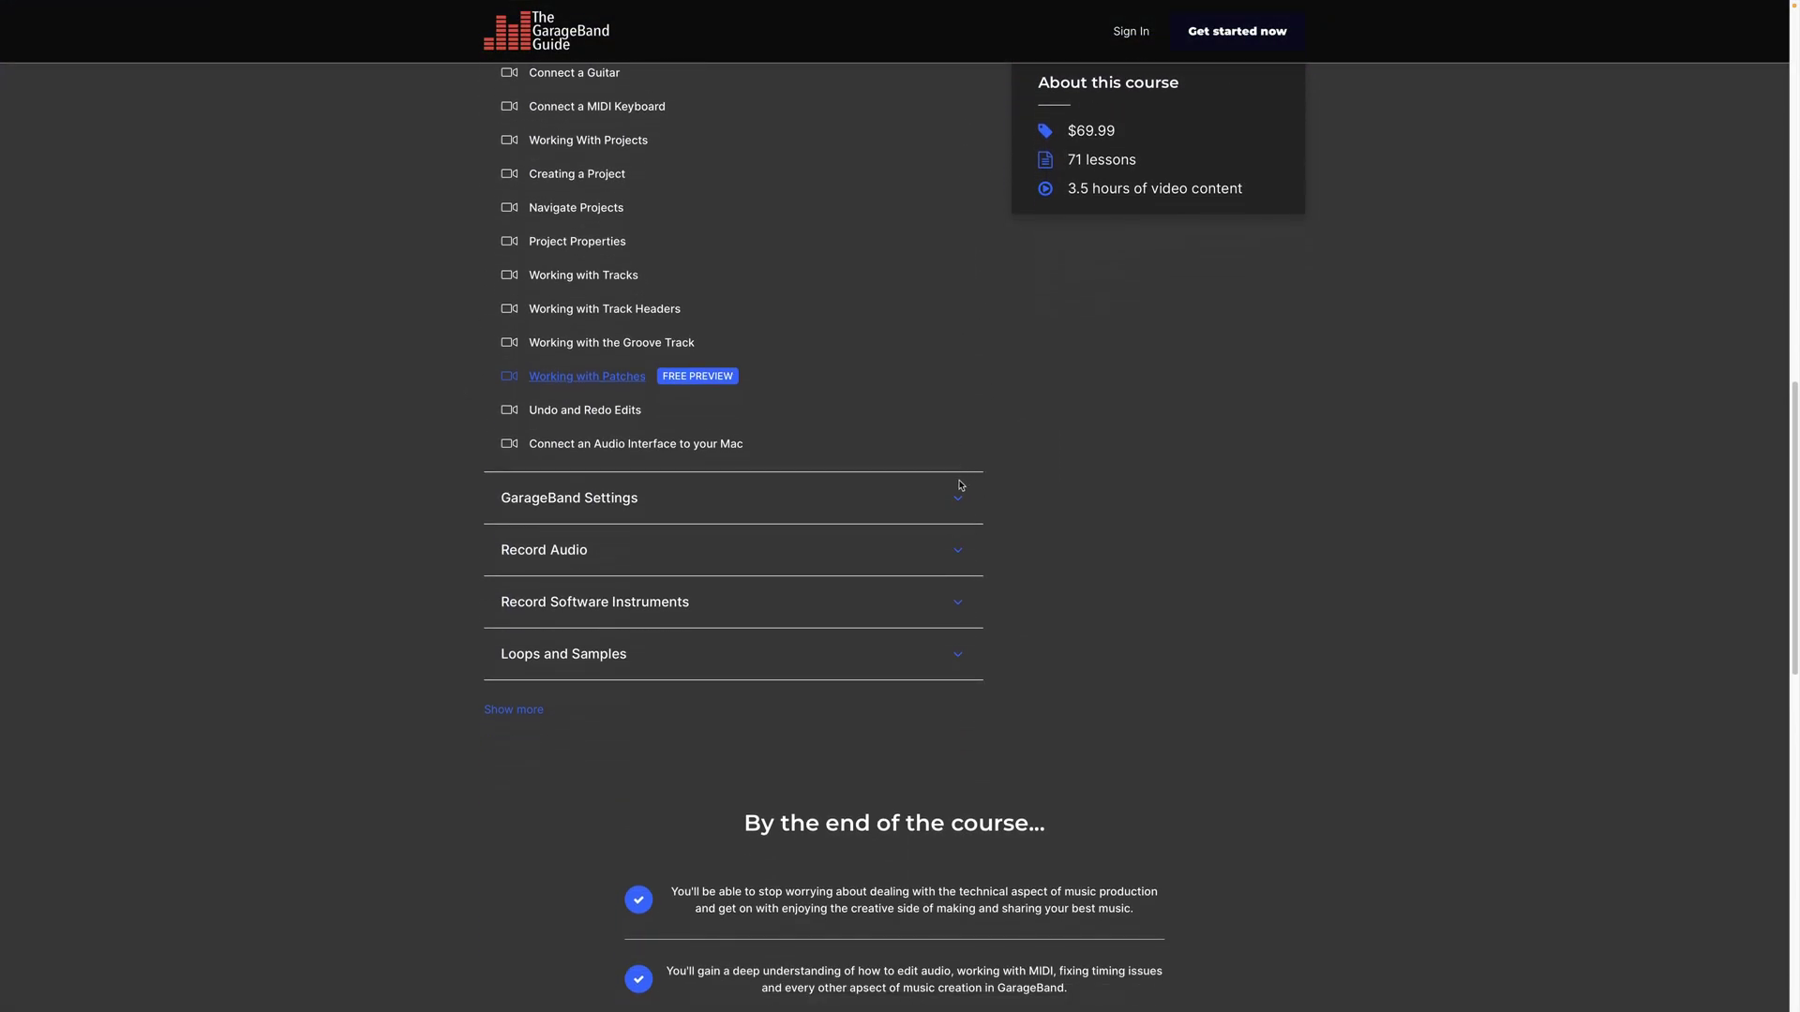
# - Expand the GarageBand Settings and Record Audio curriculum sections
pyautogui.click(960, 485)
pyautogui.scroll(-1, 960, 487)
pyautogui.click(960, 490)
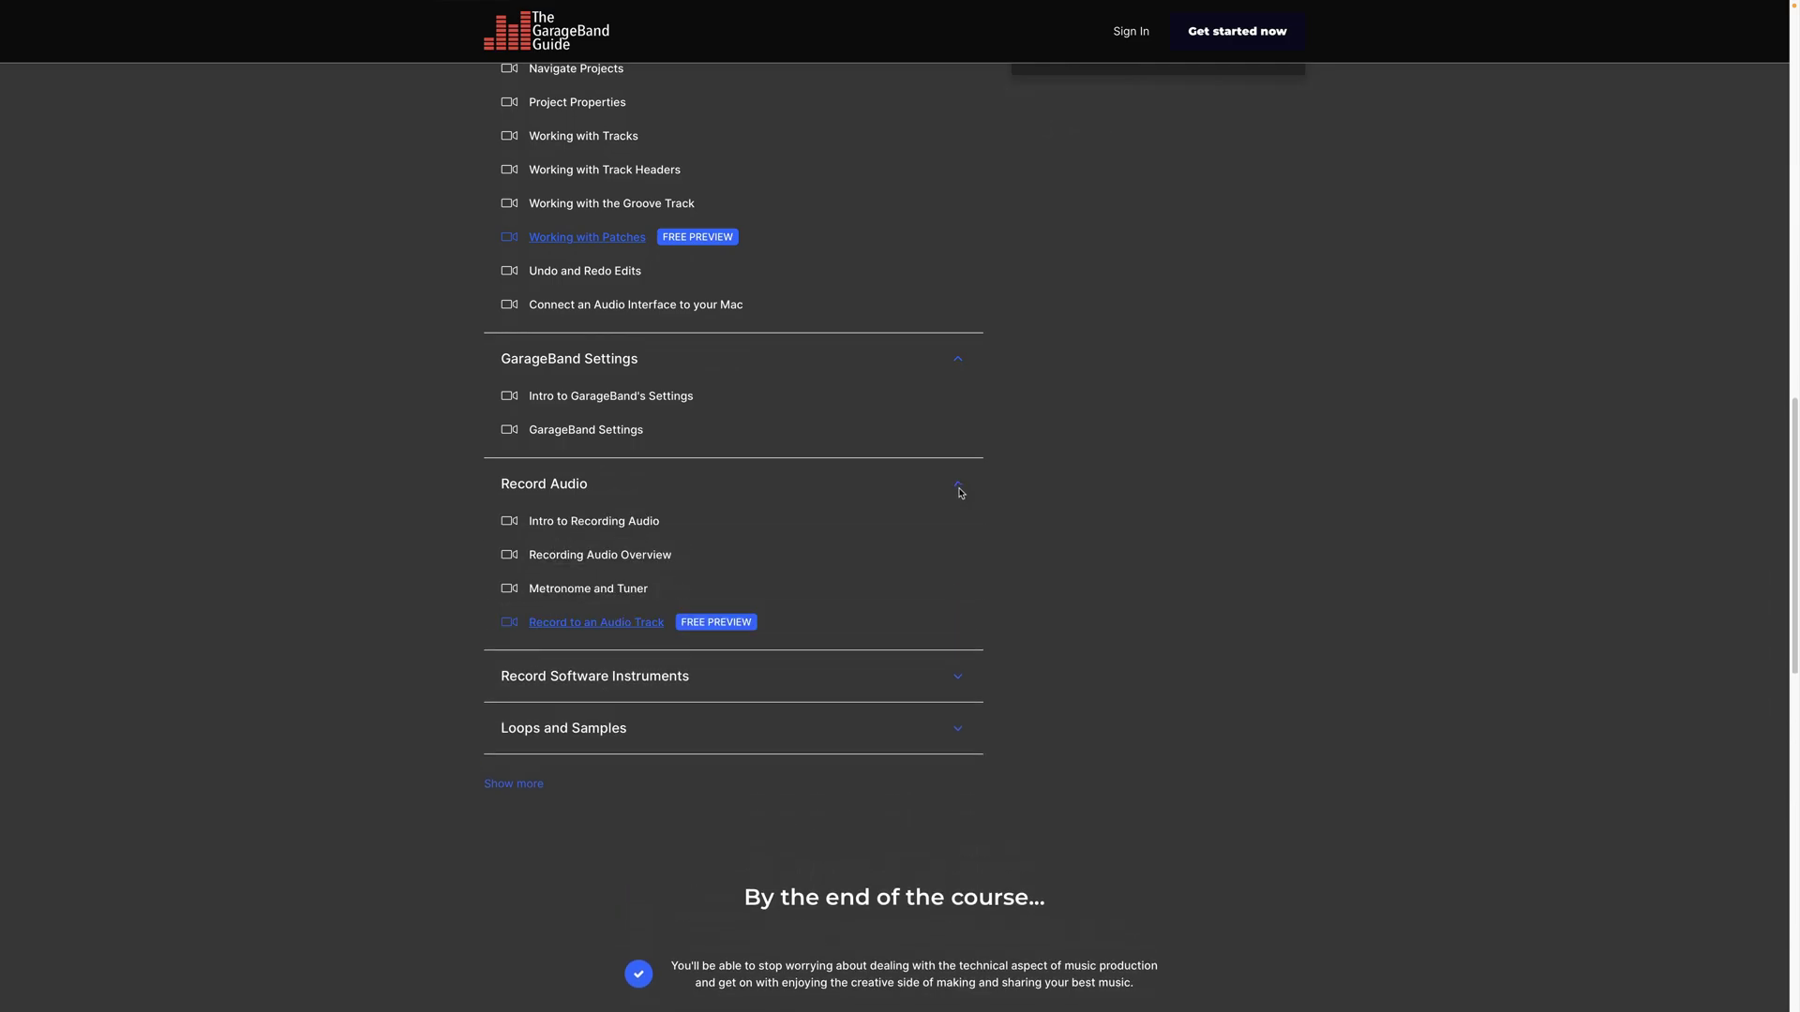